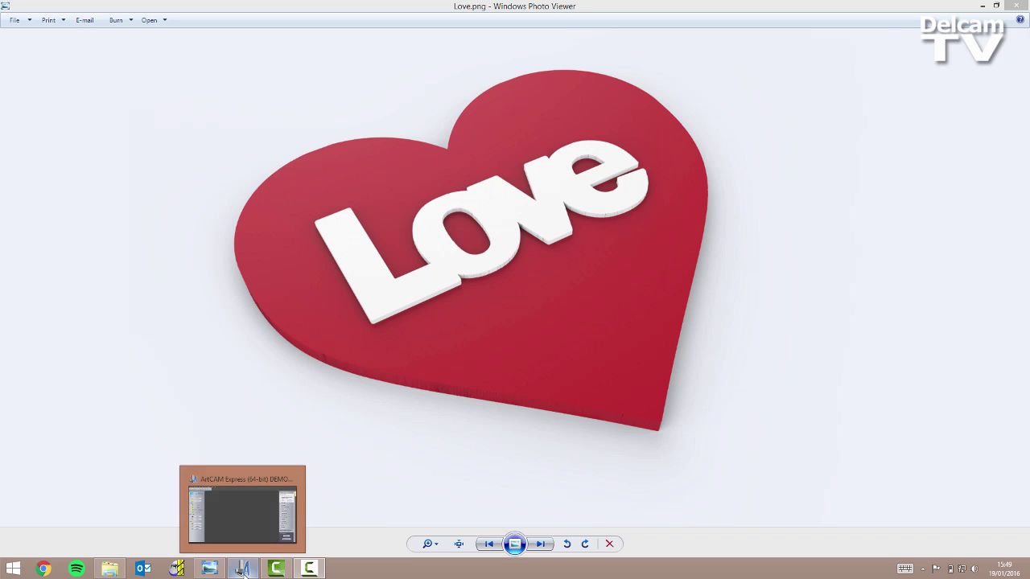
Step: Switch to ArtCAM Express and open 2000px-Heart_corazón.svg.png as a model at image size, 2000 × 2000 mm
{"action": "left_click", "coordinate": [243, 569]}
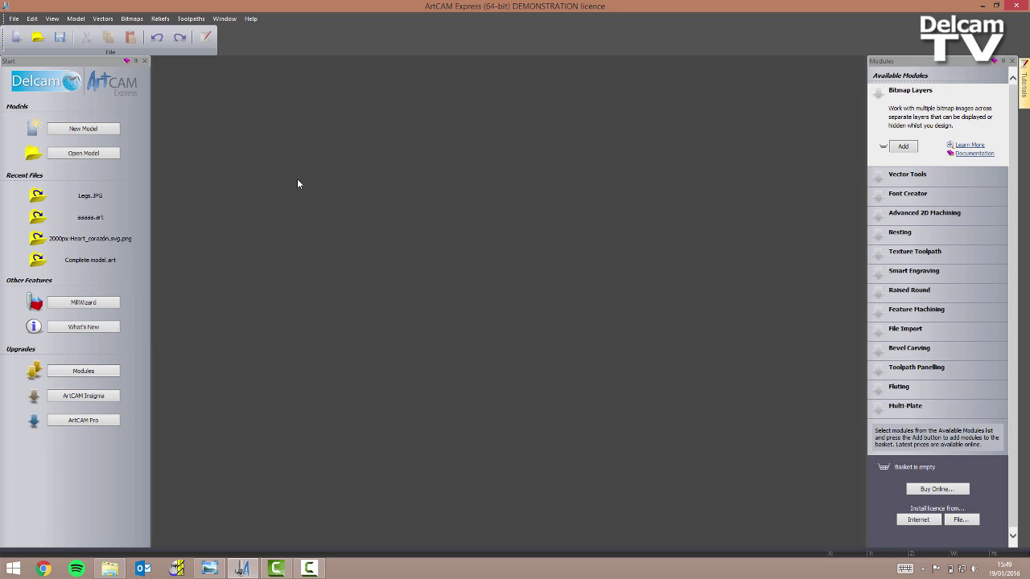
{"action": "left_click", "coordinate": [105, 158]}
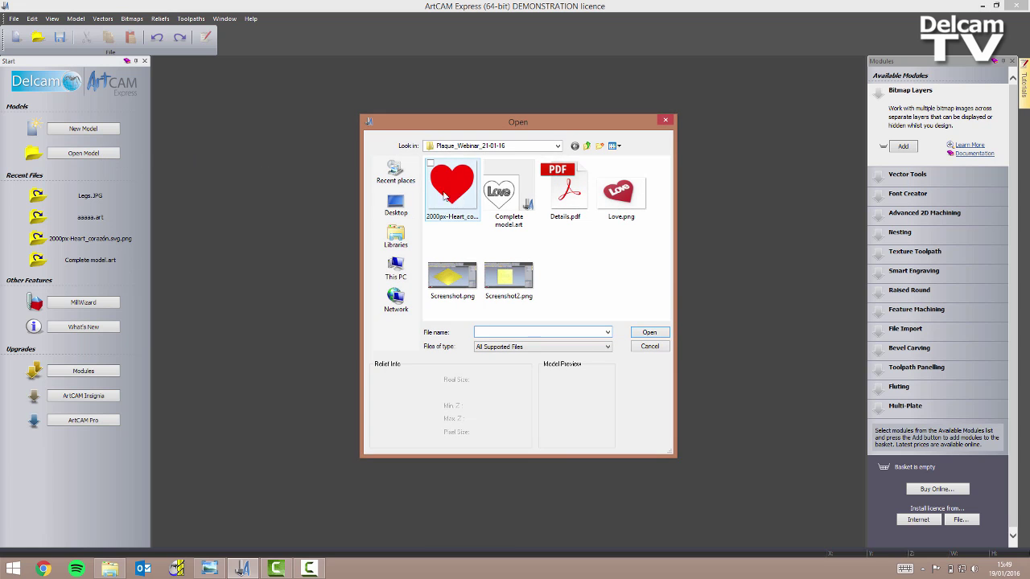
{"action": "left_click", "coordinate": [461, 199]}
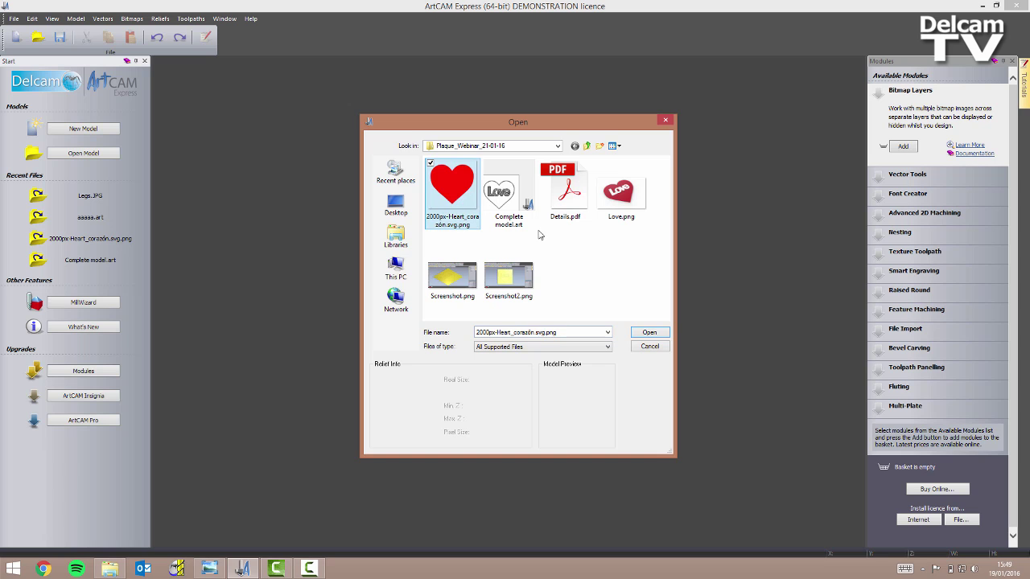
{"action": "left_click", "coordinate": [650, 333]}
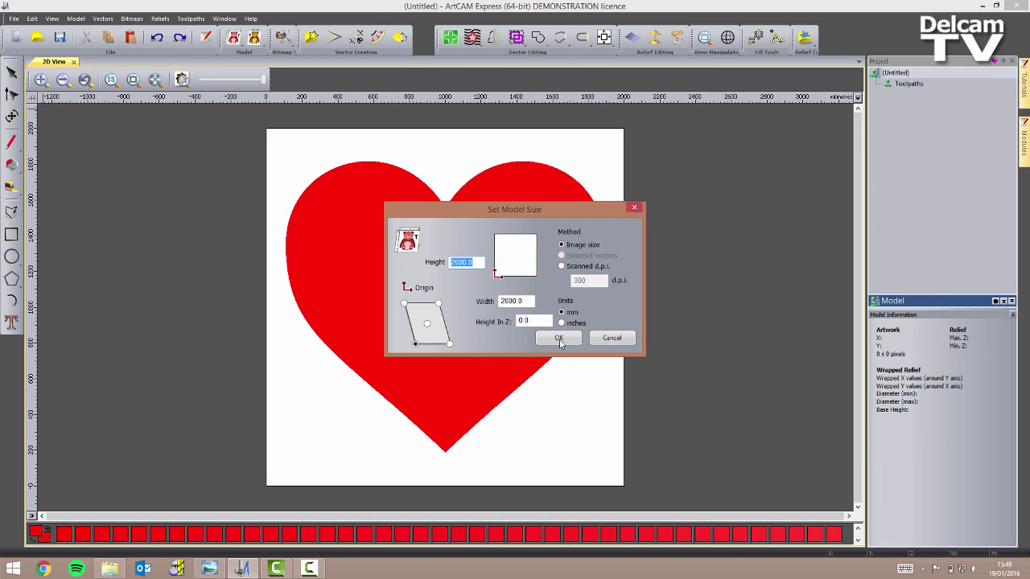
{"action": "left_click", "coordinate": [559, 338]}
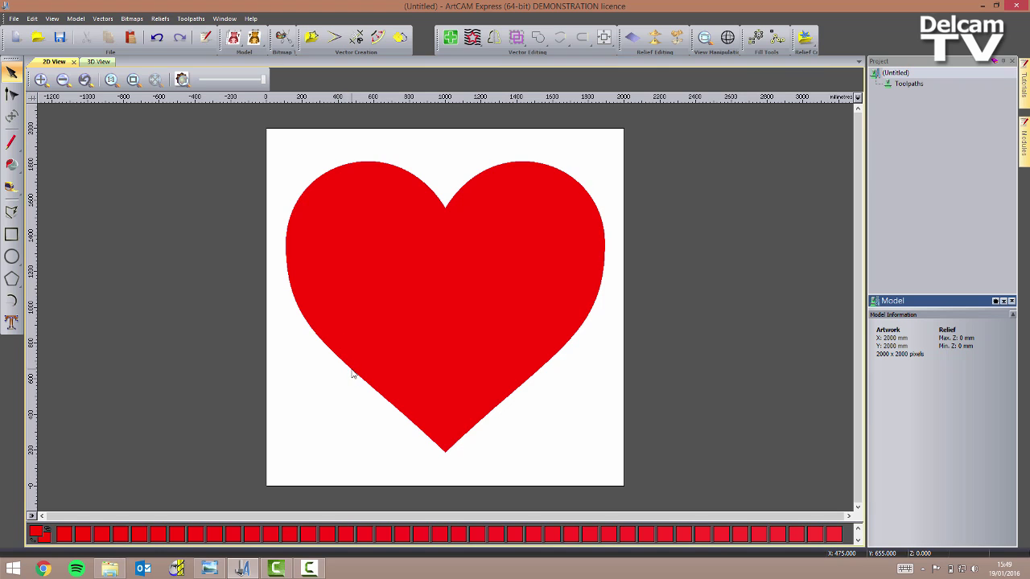
Step: Start Bitmap to Vector and reduce the heart image to a maximum of 2 colours
{"action": "left_click", "coordinate": [402, 40]}
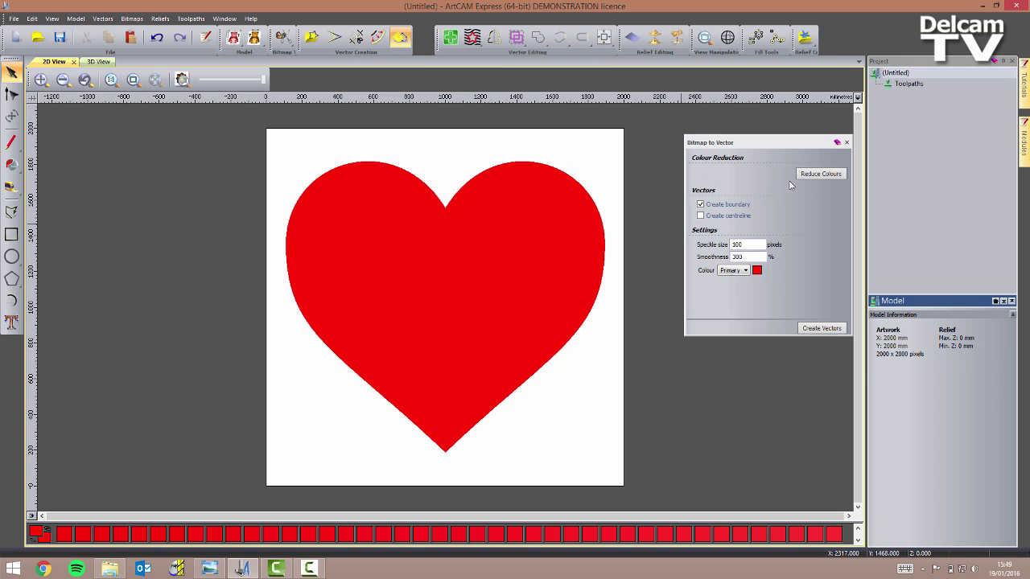
{"action": "left_click", "coordinate": [828, 175]}
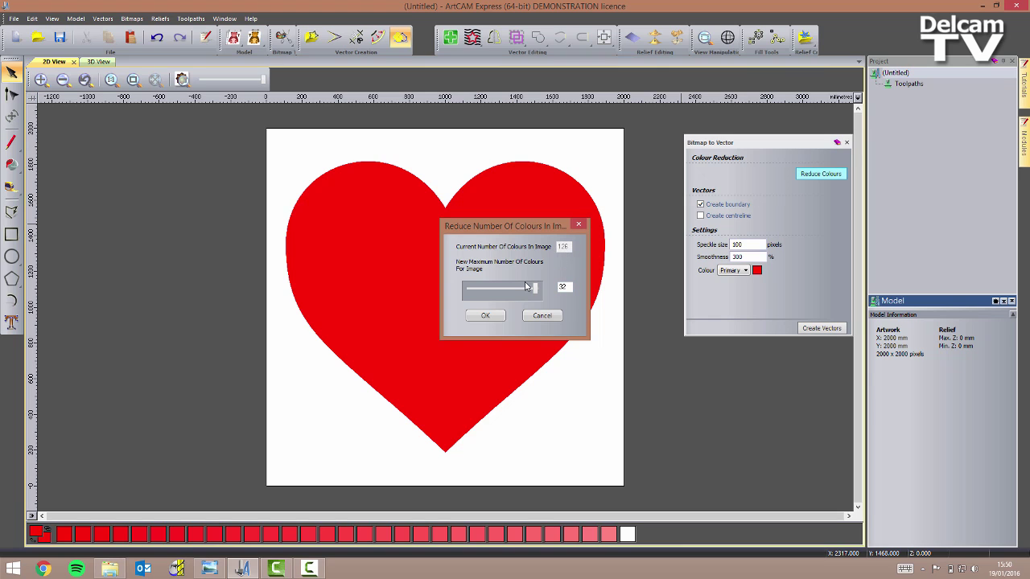
{"action": "left_click_drag", "start_coordinate": [536, 290], "coordinate": [463, 293]}
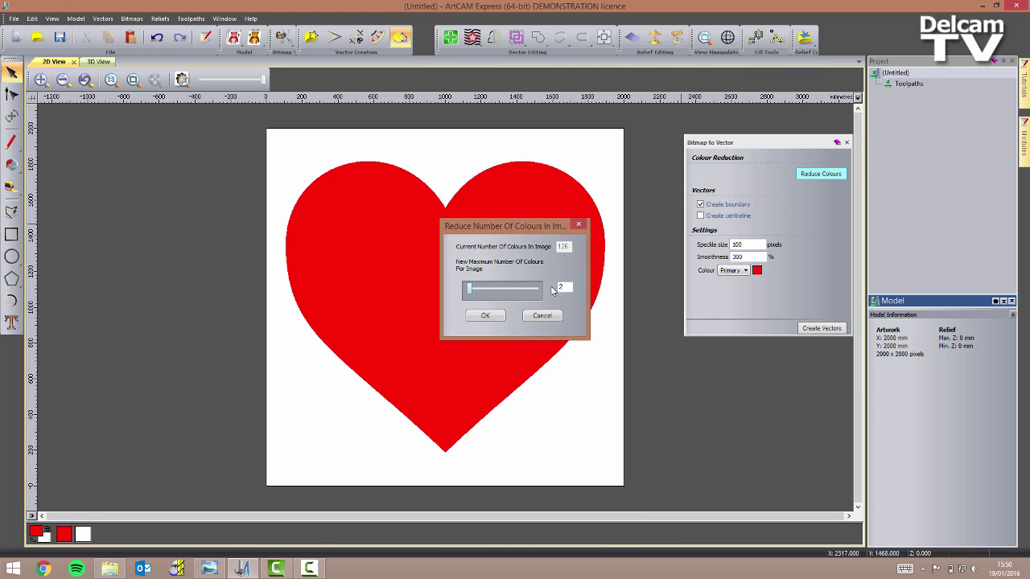
{"action": "left_click", "coordinate": [485, 316]}
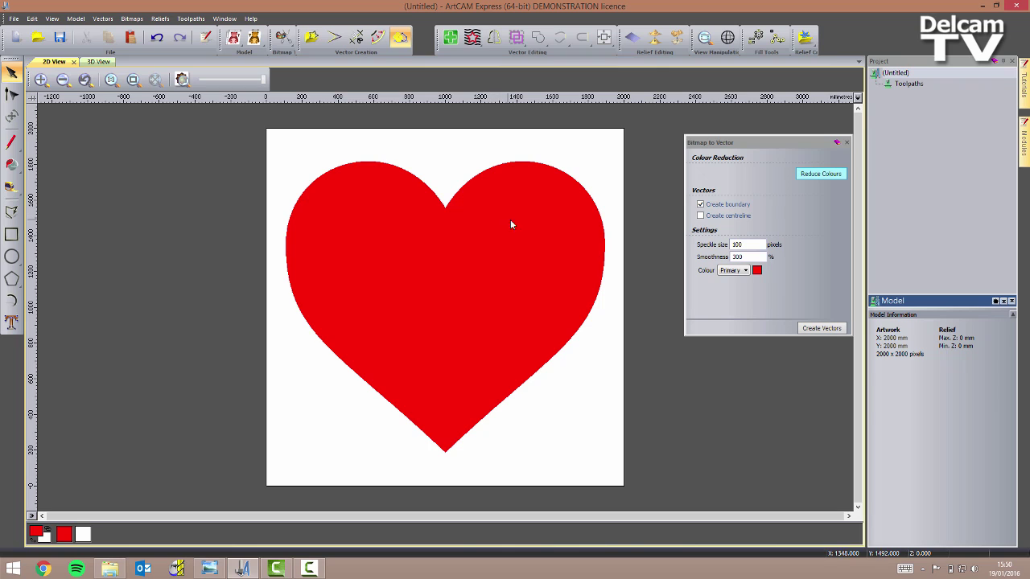
Step: Set the speckle size to 120 pixels and create a boundary vector around the heart bitmap in the primary colour
{"action": "double_click", "coordinate": [748, 244]}
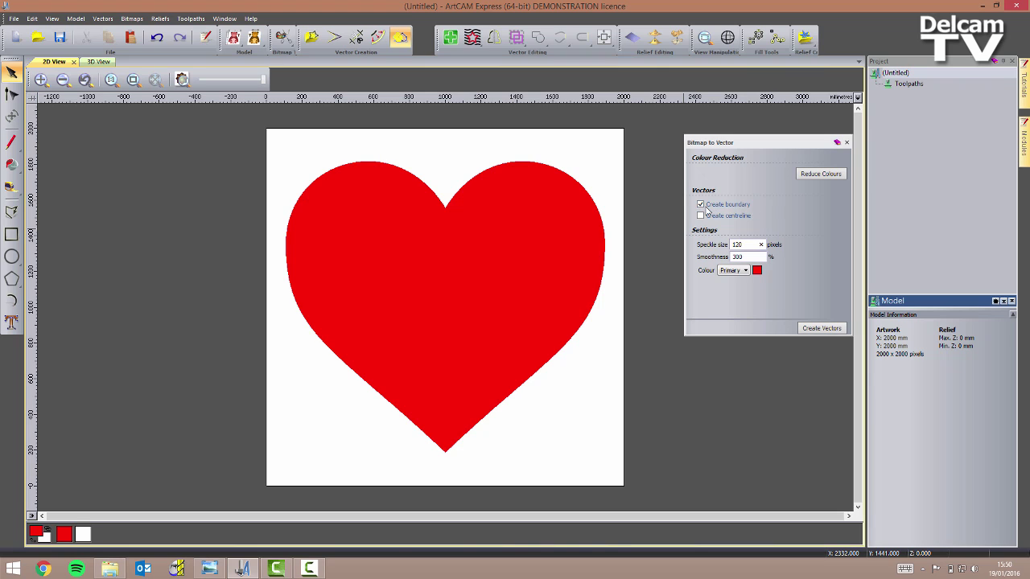
{"action": "left_click", "coordinate": [812, 329]}
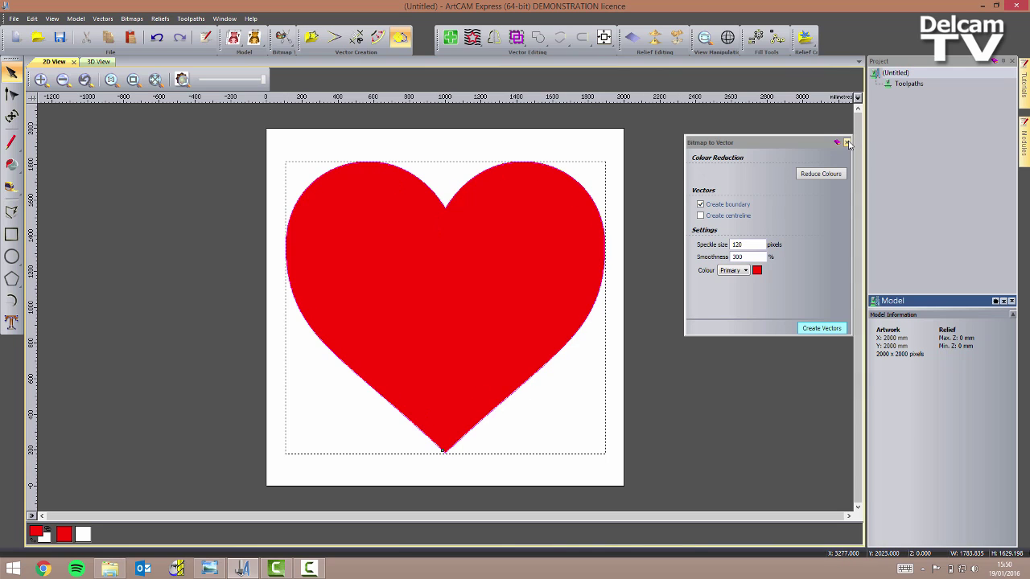
{"action": "left_click", "coordinate": [847, 142]}
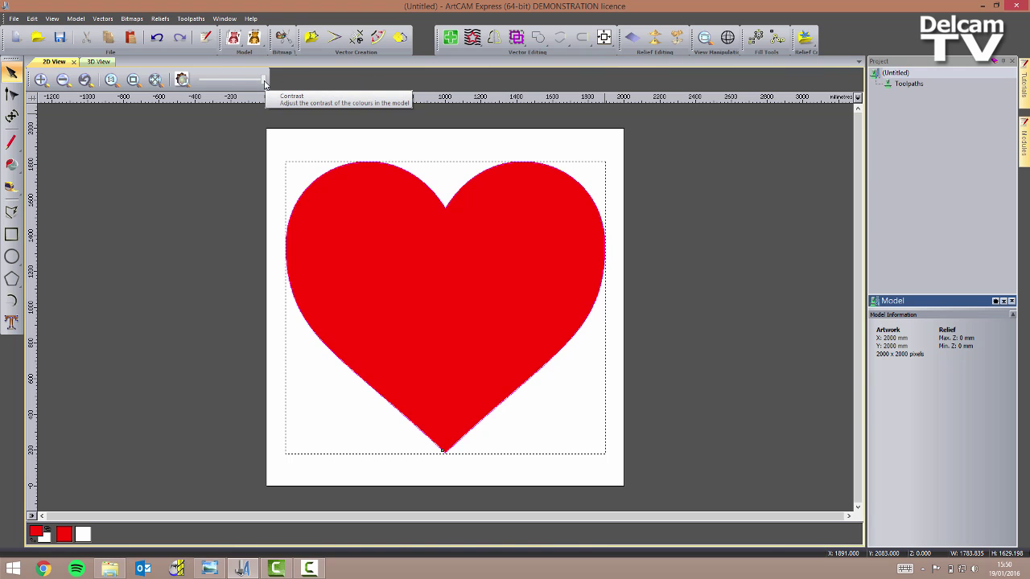
Step: Fade the bitmap by lowering its contrast so the heart's outline can be checked
{"action": "left_click_drag", "start_coordinate": [264, 83], "coordinate": [204, 83]}
{"action": "left_click", "coordinate": [366, 160]}
{"action": "left_click", "coordinate": [371, 166]}
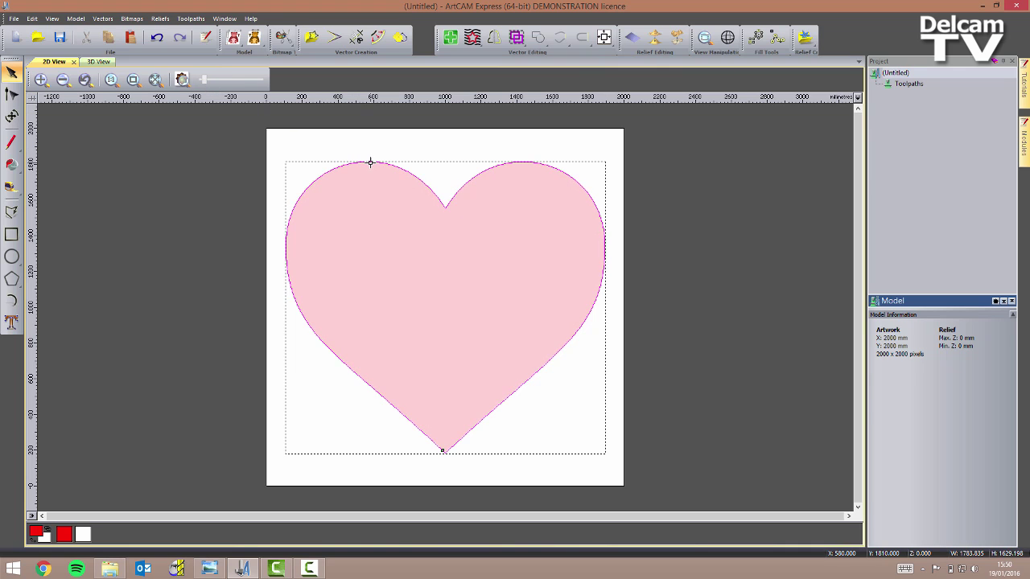
Step: Export the selected heart vector as an EPS file named "heart vector" in the Plaque_Webinar_21-01-16 folder
{"action": "left_click", "coordinate": [102, 18]}
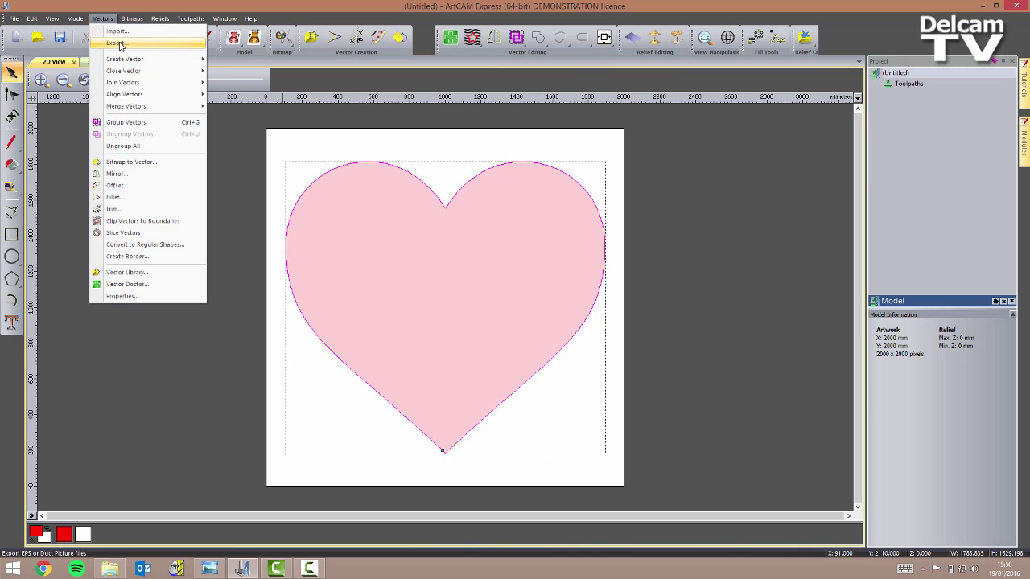
{"action": "left_click", "coordinate": [117, 44]}
{"action": "left_click", "coordinate": [580, 139]}
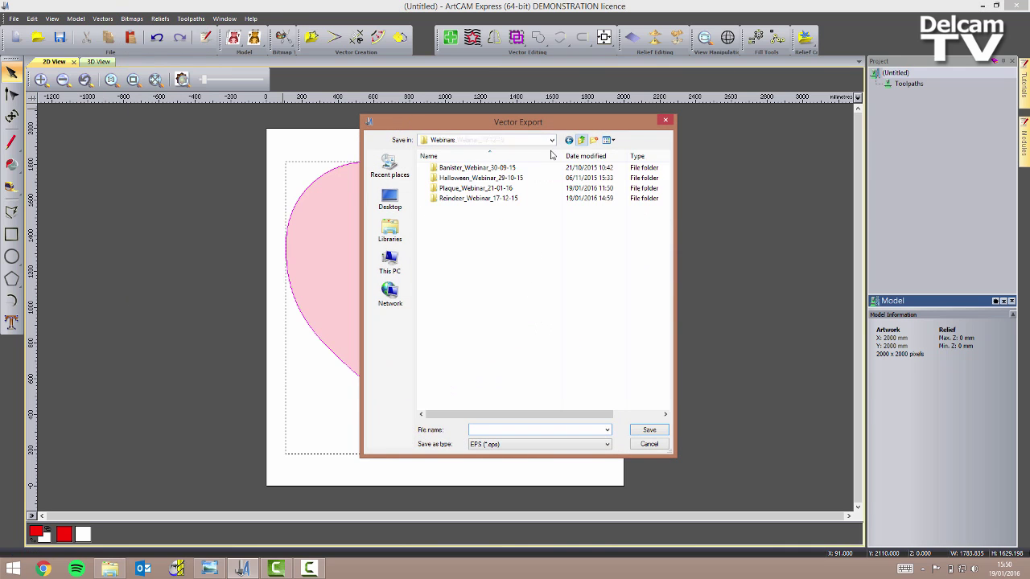
{"action": "double_click", "coordinate": [482, 179]}
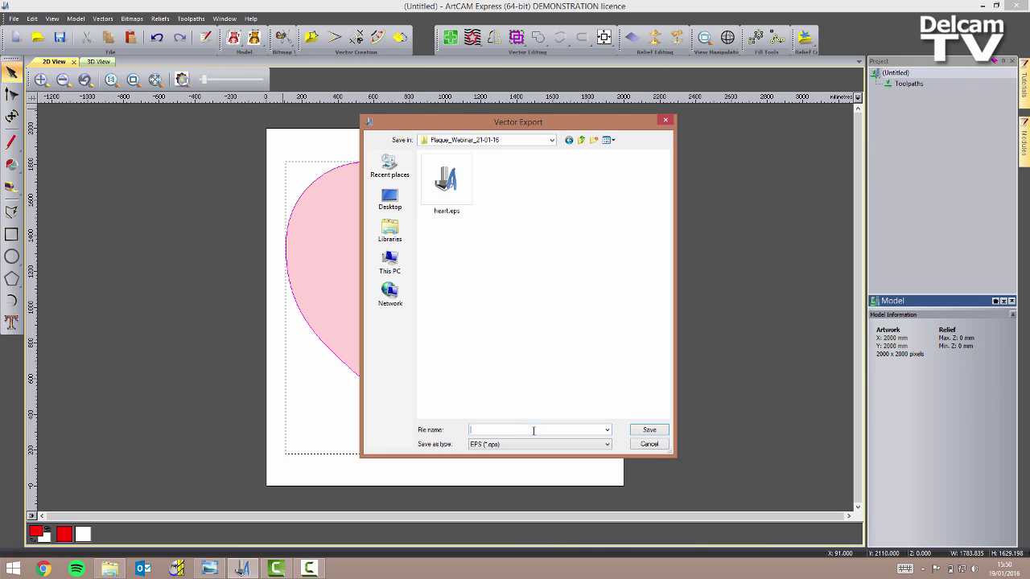
{"action": "type", "text": "heart"}
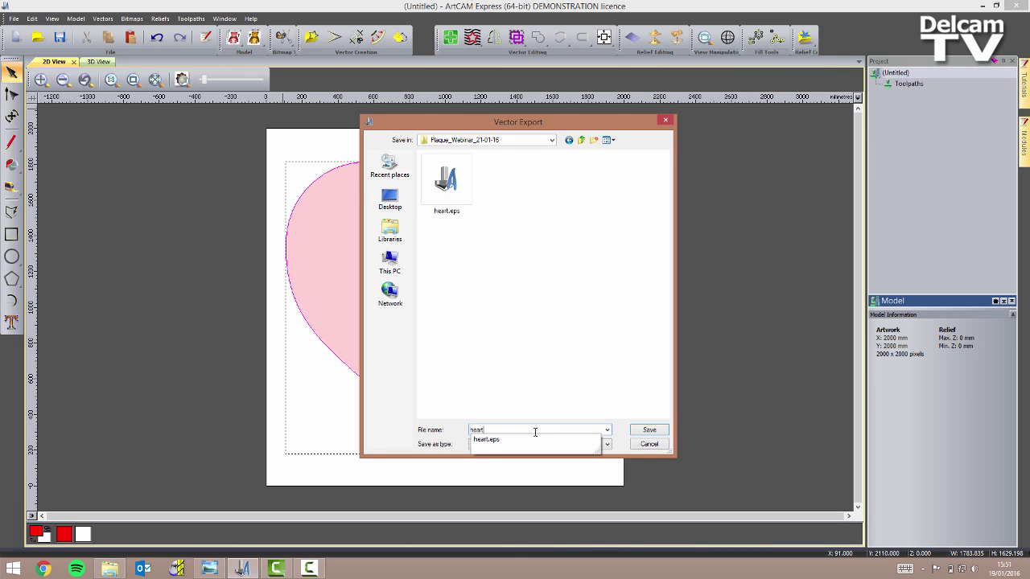
{"action": "type", "text": " vector"}
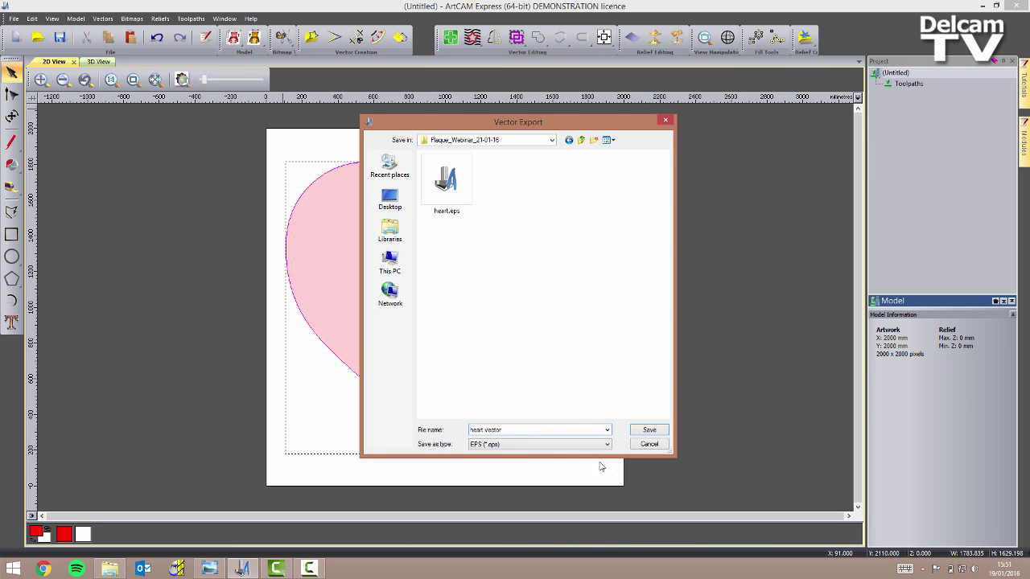
{"action": "left_click", "coordinate": [543, 447]}
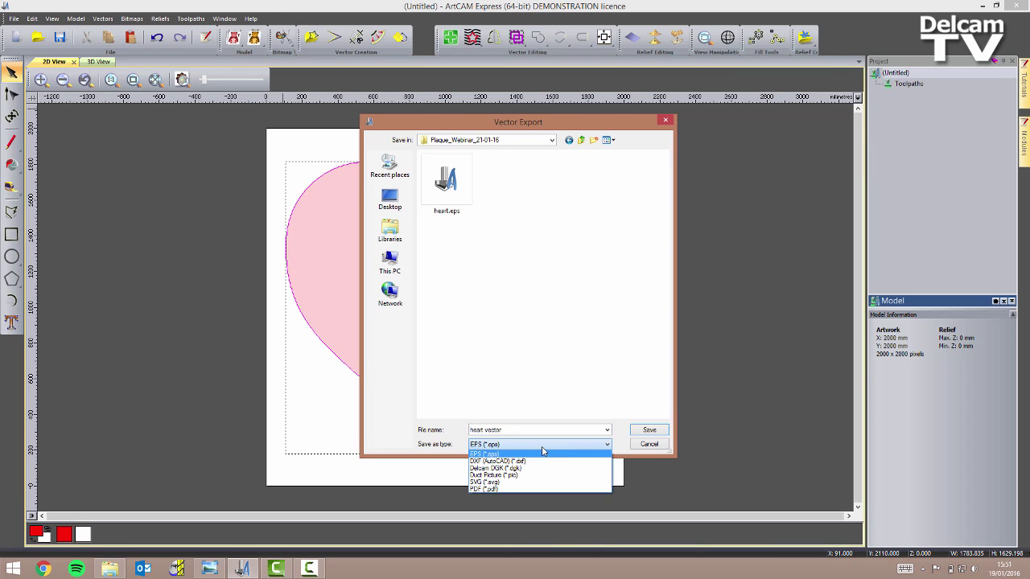
{"action": "left_click", "coordinate": [542, 445]}
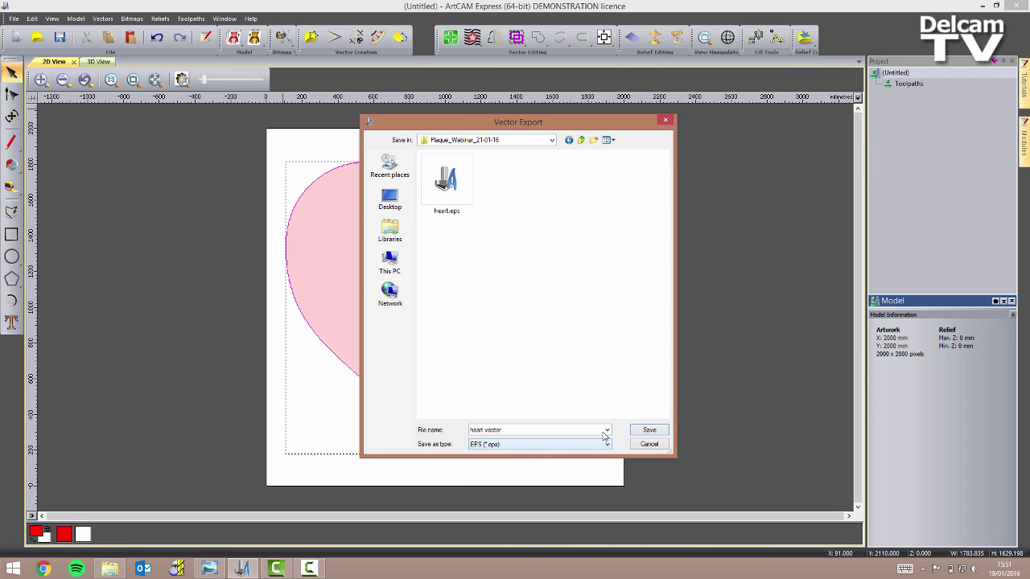
{"action": "left_click", "coordinate": [650, 431]}
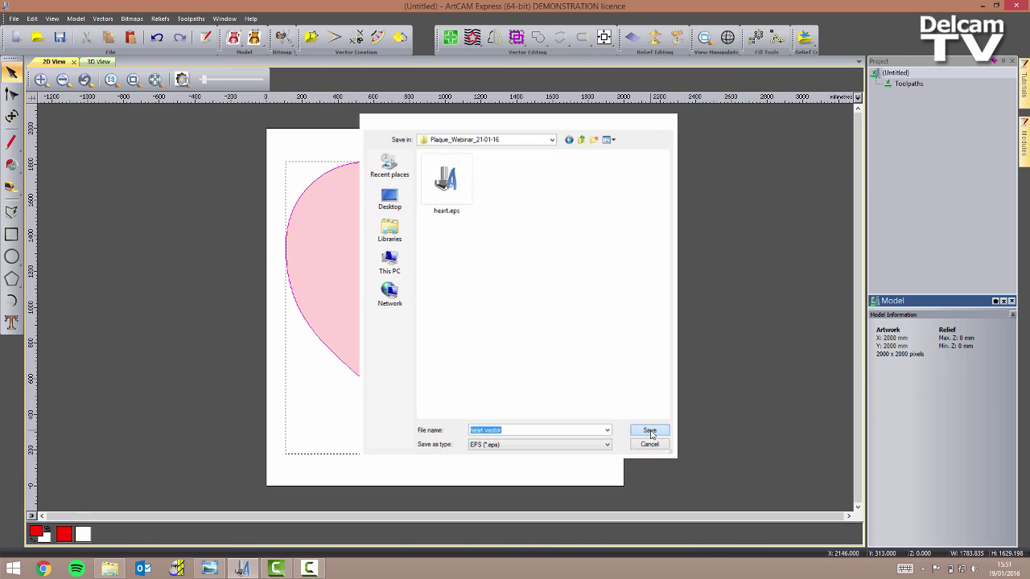
{"action": "left_click", "coordinate": [274, 400]}
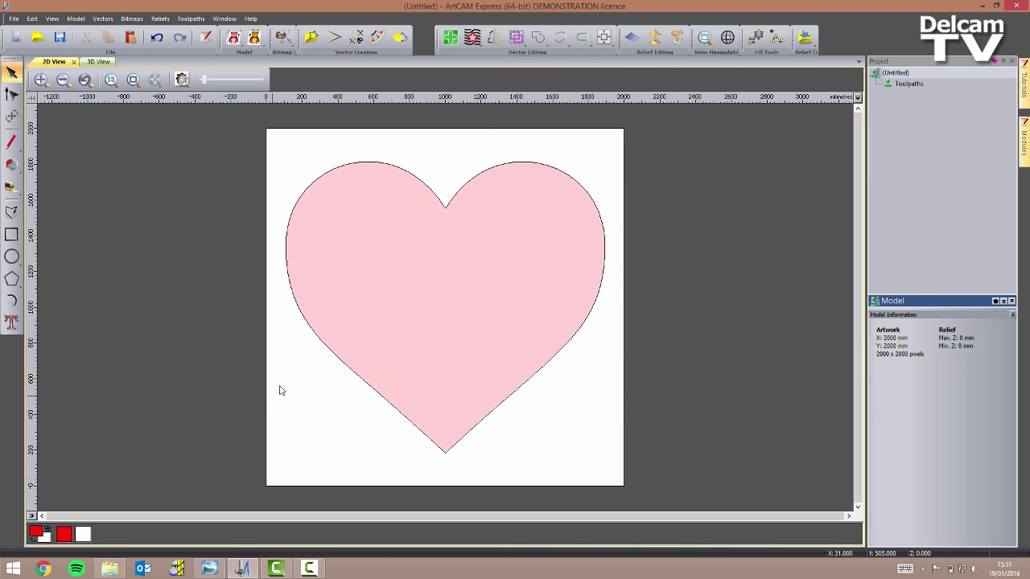
Step: Close the bitmap model without saving its changes
{"action": "left_click", "coordinate": [14, 18]}
{"action": "left_click", "coordinate": [58, 55]}
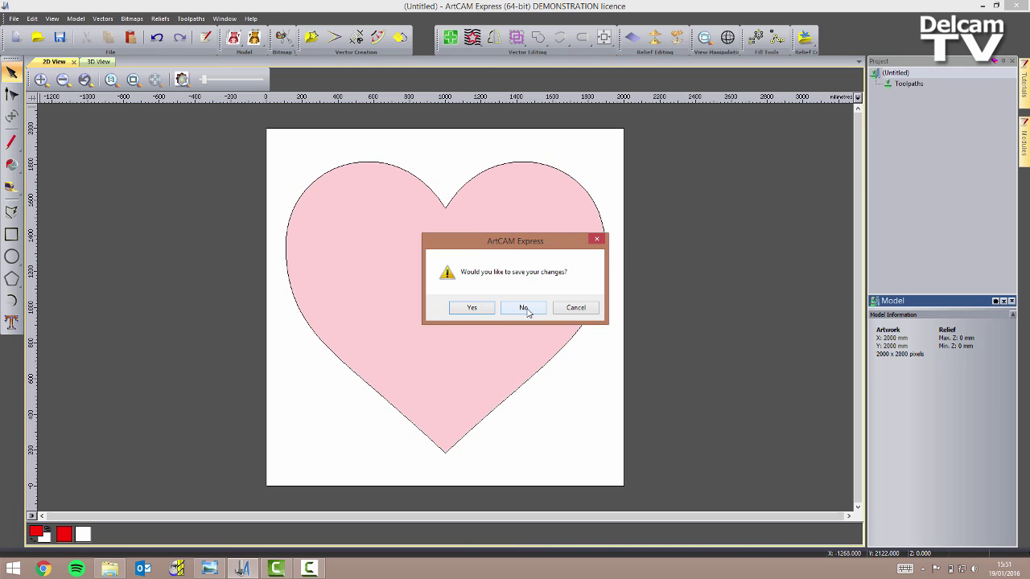
{"action": "left_click", "coordinate": [524, 308]}
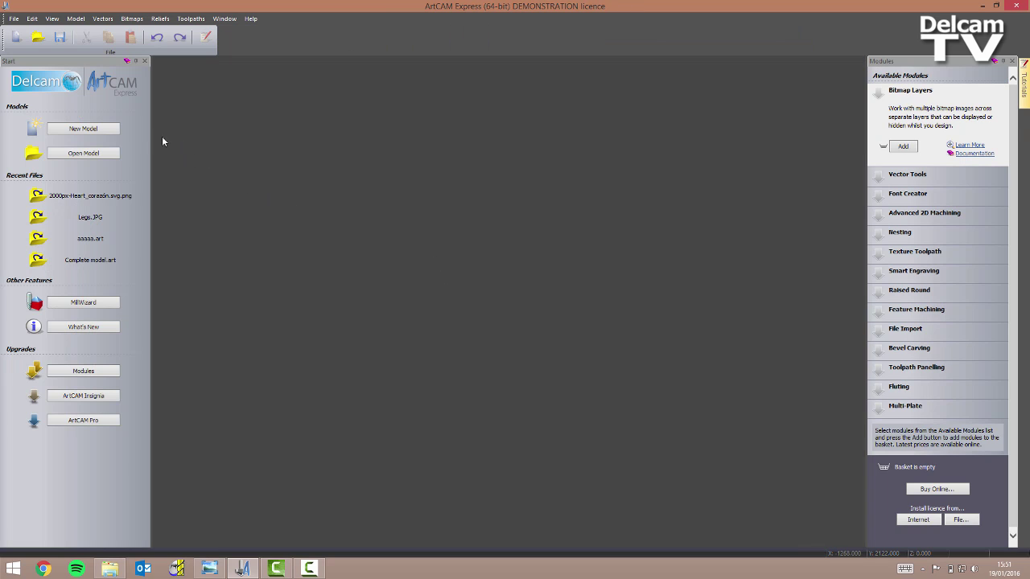
Step: Create a new model 400 mm high and 400 mm wide, with the job origin at its centre
{"action": "left_click", "coordinate": [94, 131]}
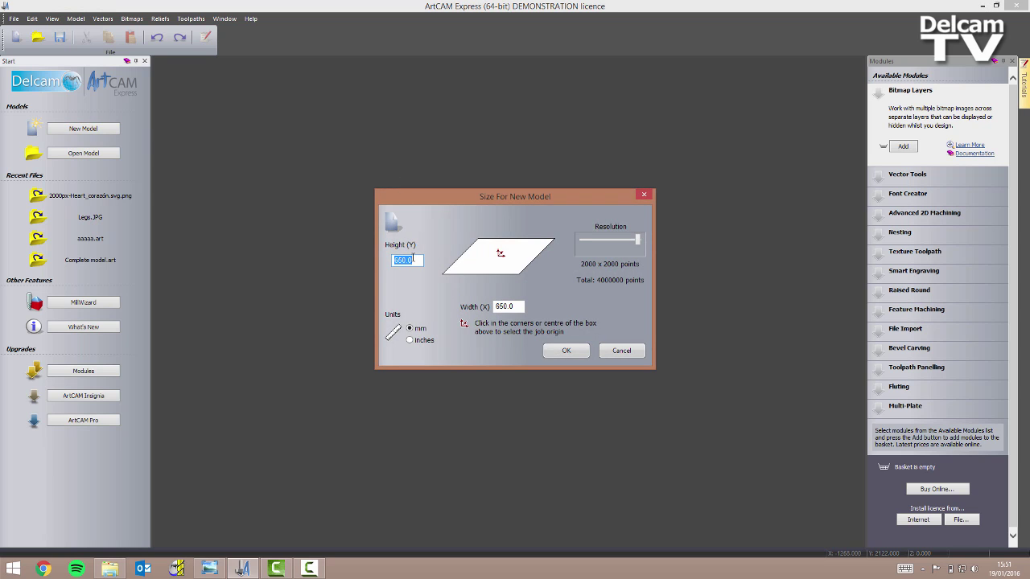
{"action": "type", "text": "400"}
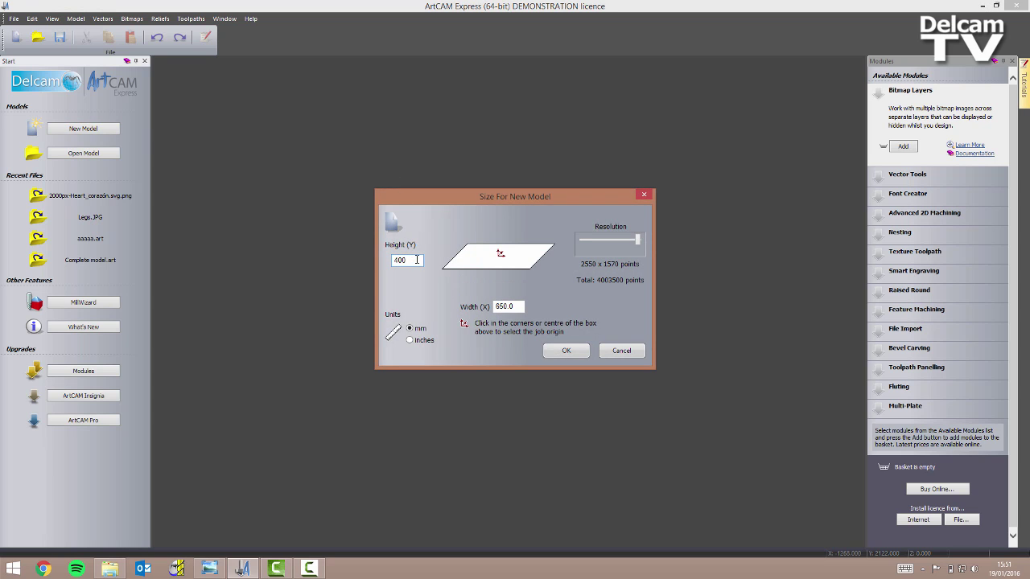
{"action": "double_click", "coordinate": [520, 306]}
{"action": "type", "text": "400"}
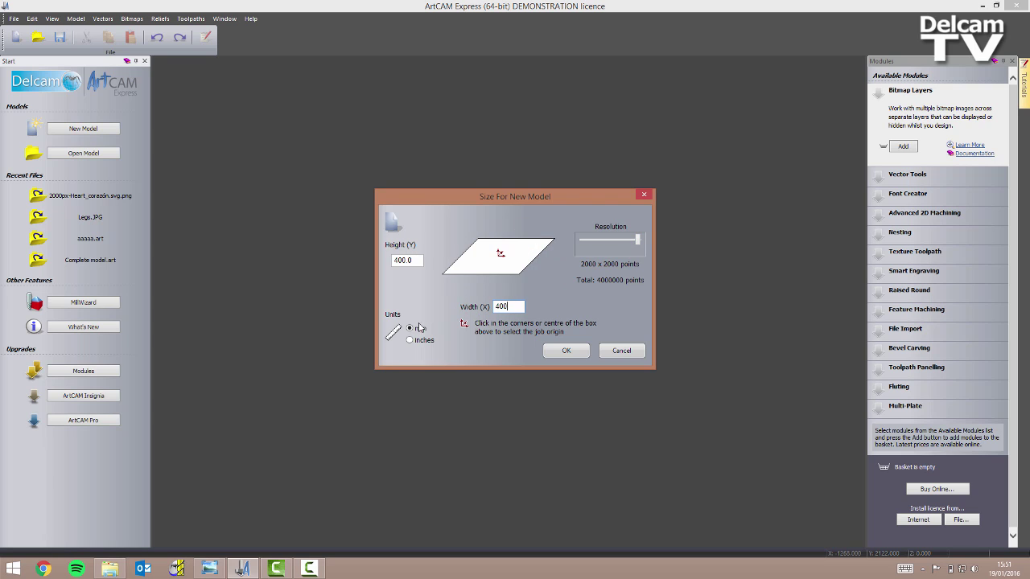
{"action": "left_click", "coordinate": [566, 354]}
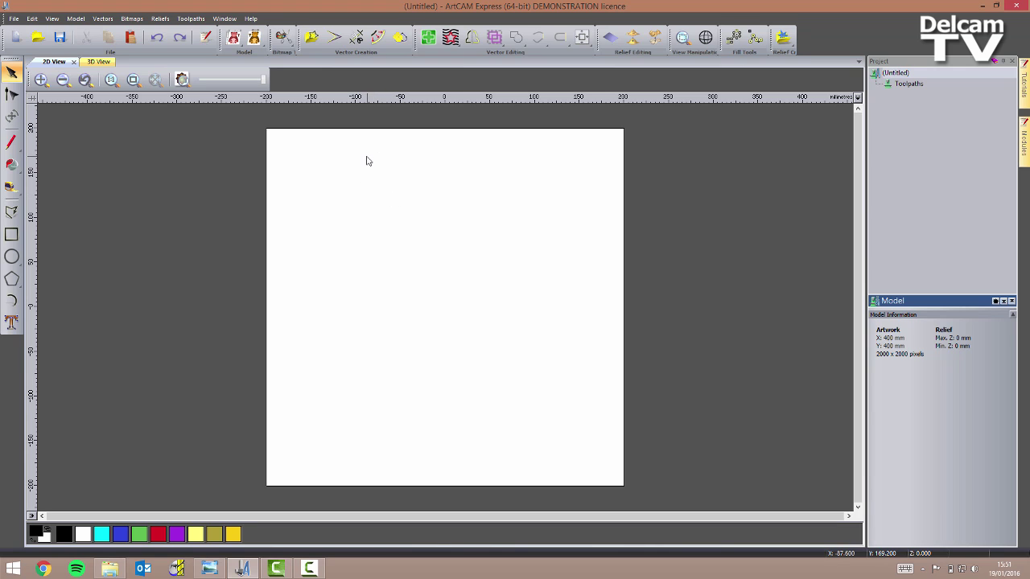
Step: Import the vector file heart vector.eps into the new model
{"action": "left_click", "coordinate": [103, 19]}
{"action": "left_click", "coordinate": [114, 35]}
{"action": "left_click", "coordinate": [512, 199]}
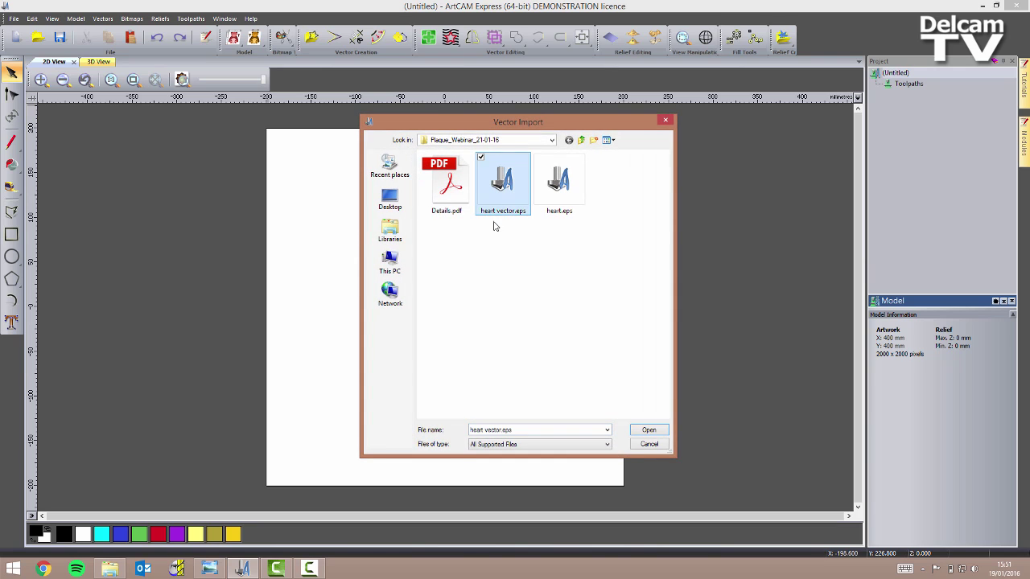
{"action": "left_click", "coordinate": [650, 431]}
{"action": "scroll", "coordinate": [556, 325], "scroll_direction": "down", "scroll_amount": 2}
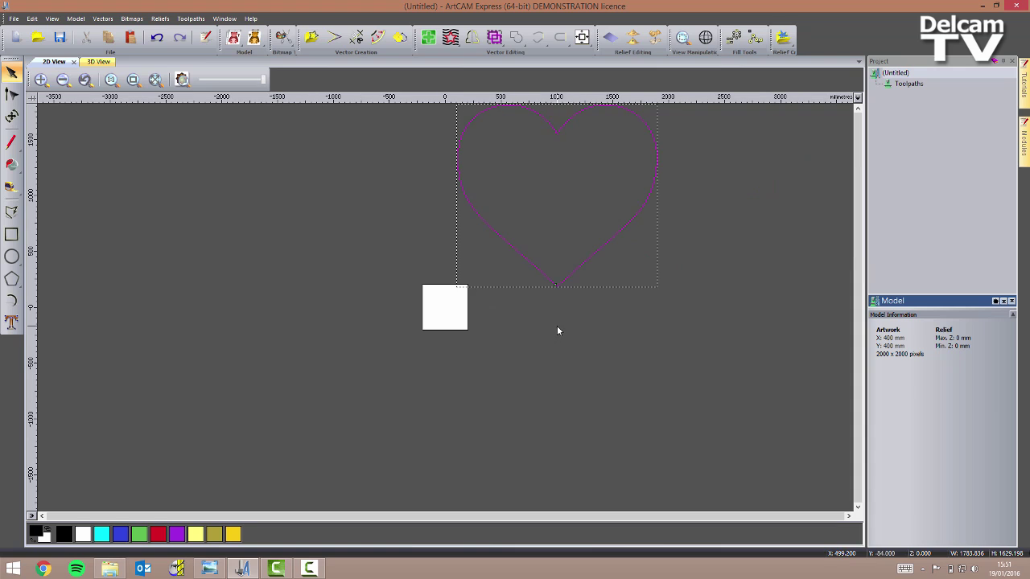
{"action": "middle_click_drag", "start_coordinate": [530, 325], "coordinate": [540, 366]}
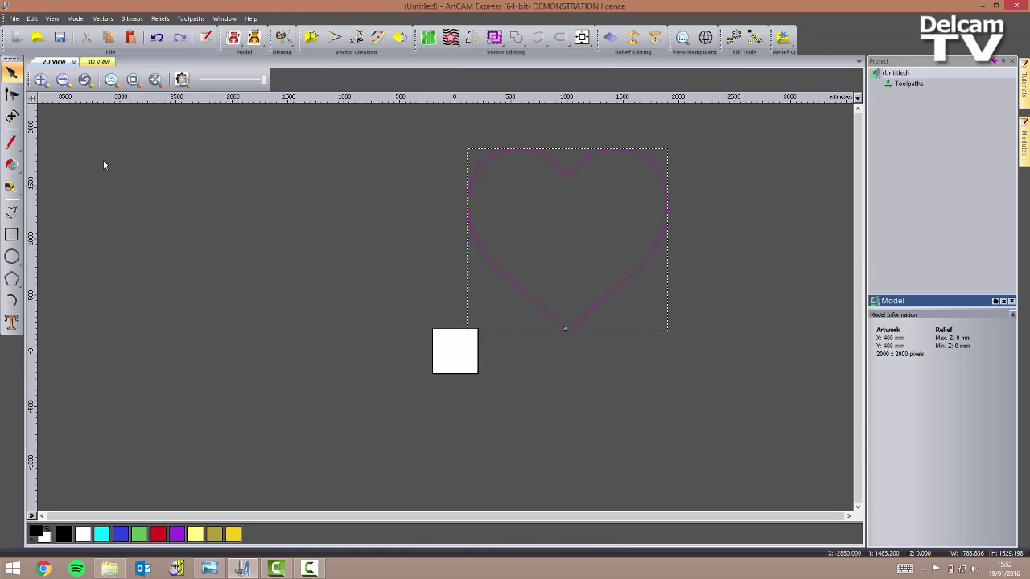
Step: Scale the imported heart vector to a width of 300 mm, keeping its aspect ratio
{"action": "left_click", "coordinate": [13, 117]}
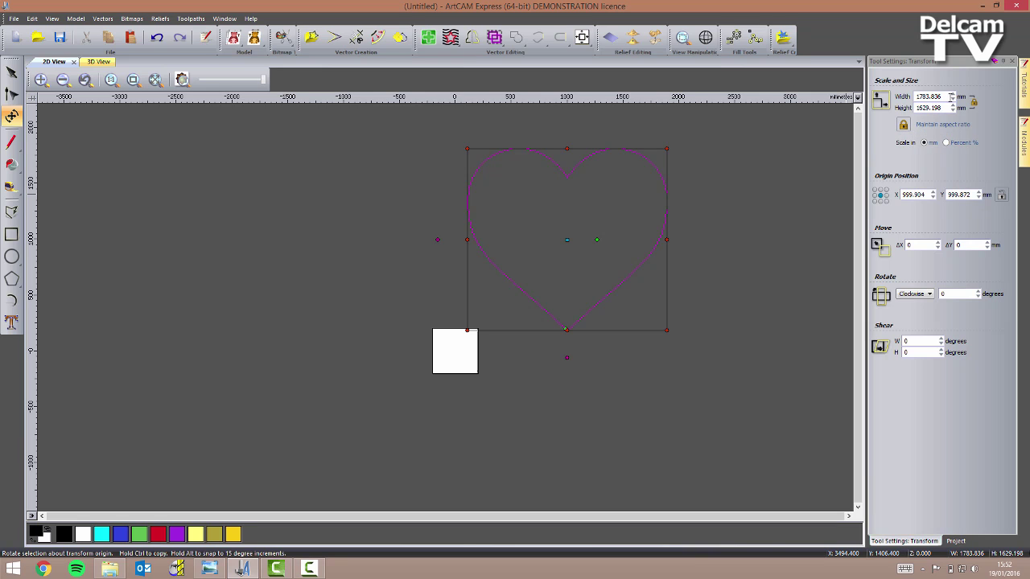
{"action": "left_click_drag", "start_coordinate": [944, 98], "coordinate": [898, 97]}
{"action": "type", "text": "300"}
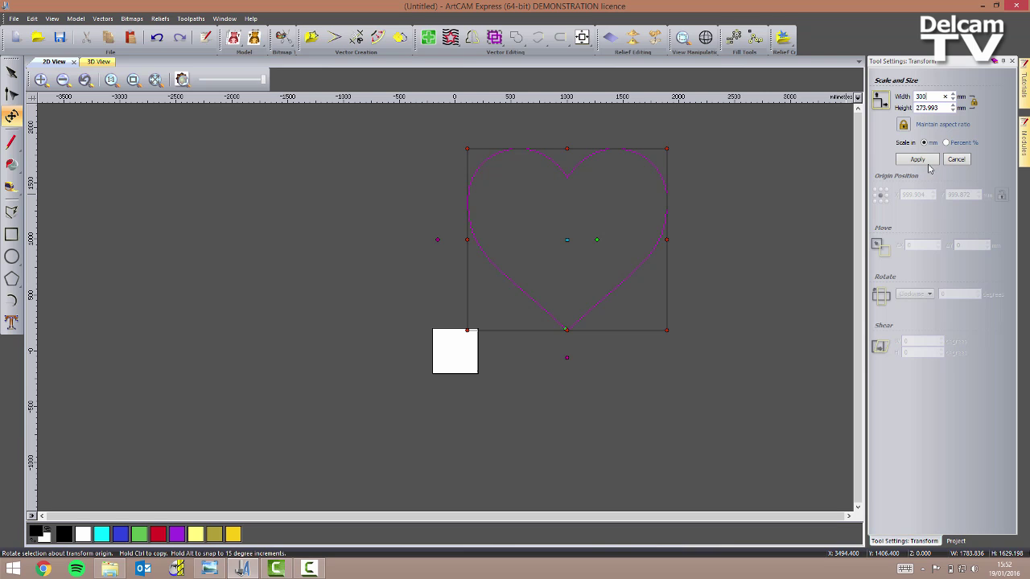
{"action": "left_click", "coordinate": [925, 161]}
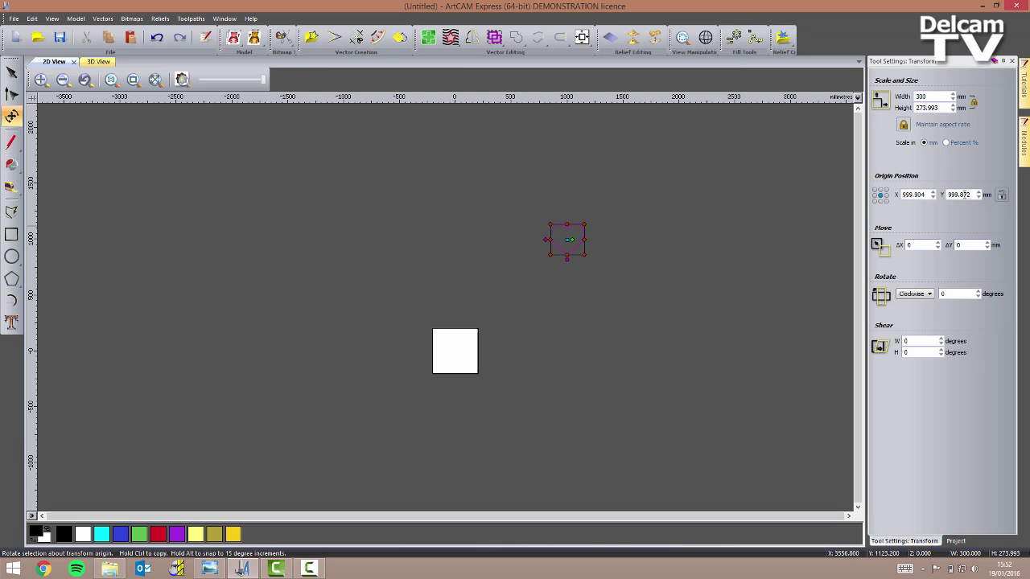
Step: Centre the heart vector in the model and close the transform settings
{"action": "left_click", "coordinate": [581, 38]}
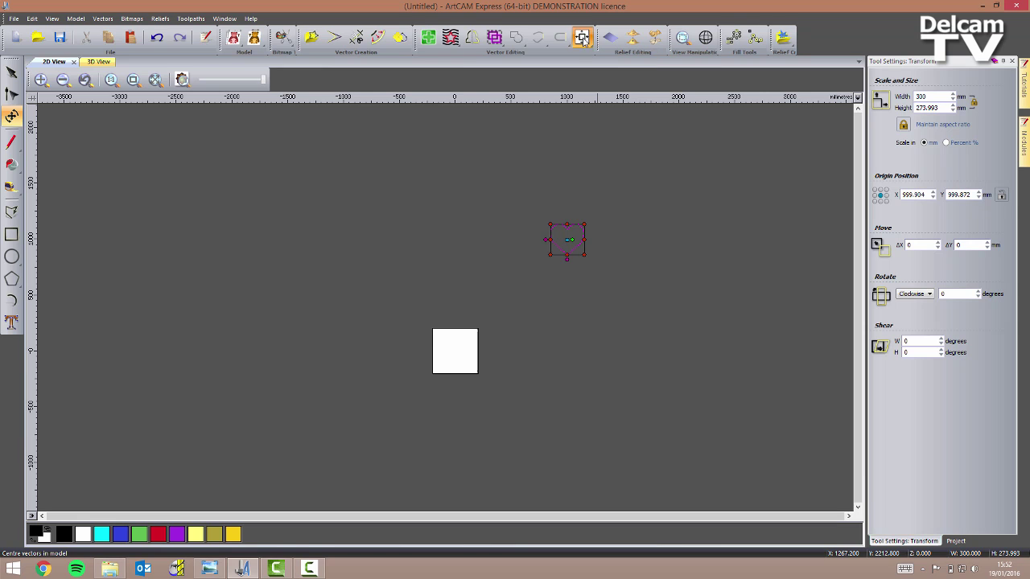
{"action": "left_click", "coordinate": [1011, 62]}
{"action": "scroll", "coordinate": [452, 355], "scroll_direction": "up", "scroll_amount": 3}
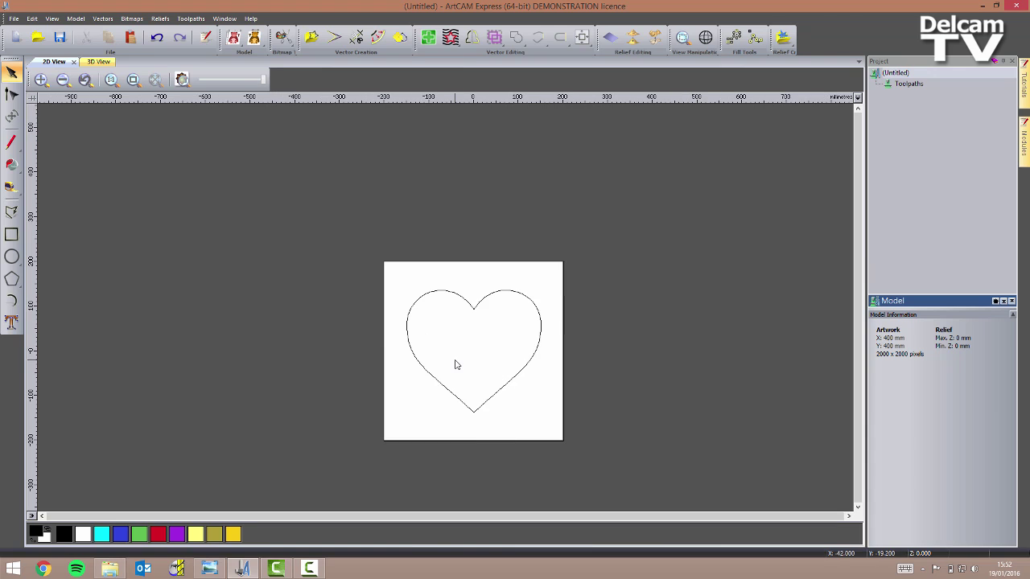
{"action": "scroll", "coordinate": [454, 365], "scroll_direction": "up", "scroll_amount": 2}
{"action": "middle_click_drag", "start_coordinate": [510, 349], "coordinate": [510, 309]}
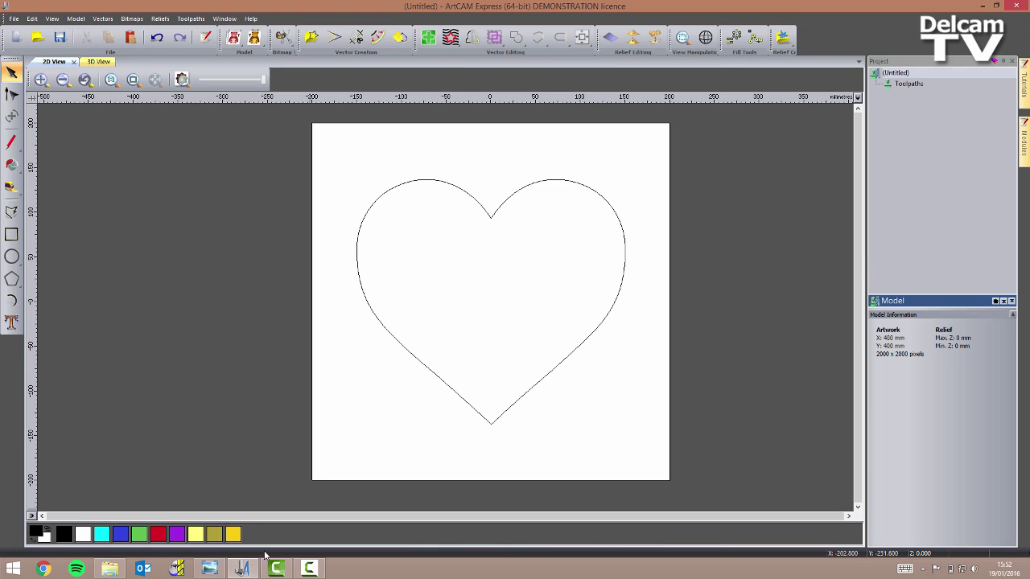
Step: Check the Love.png reference image and set up vector text in Franklin Gothic Demi, size 90 mm, with character spacing of -40% of space
{"action": "left_click", "coordinate": [209, 569]}
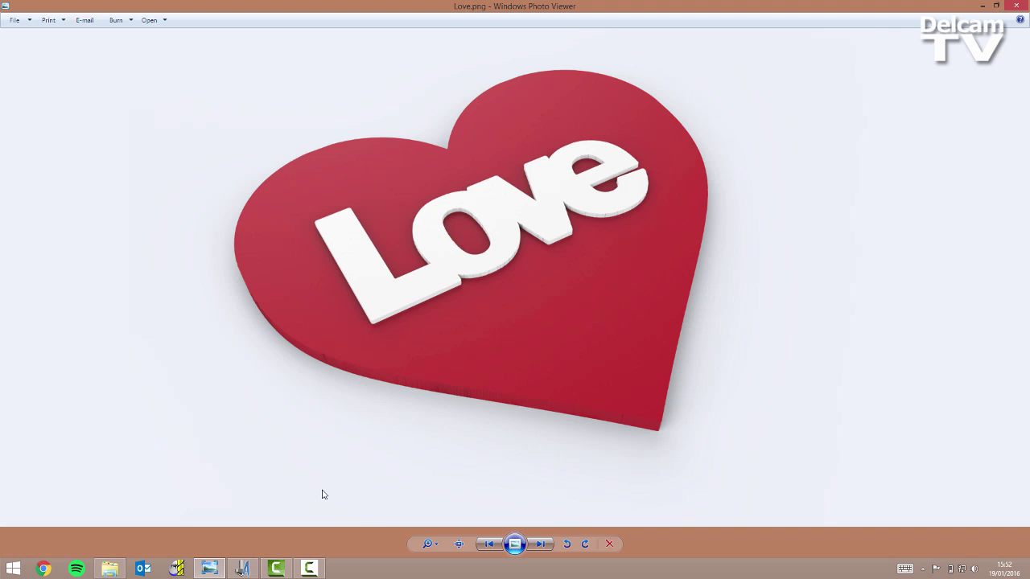
{"action": "left_click", "coordinate": [242, 569]}
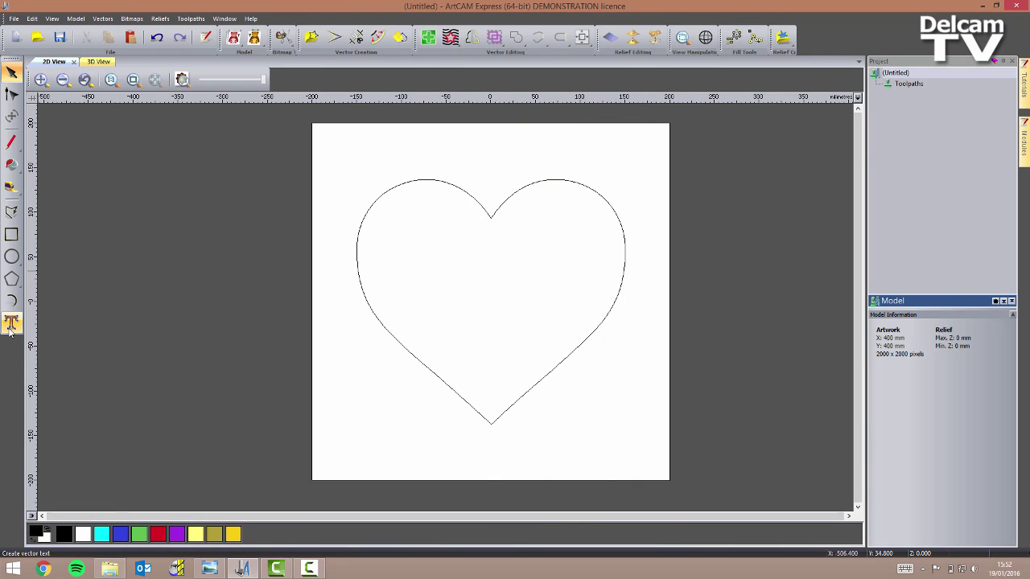
{"action": "left_click", "coordinate": [11, 324]}
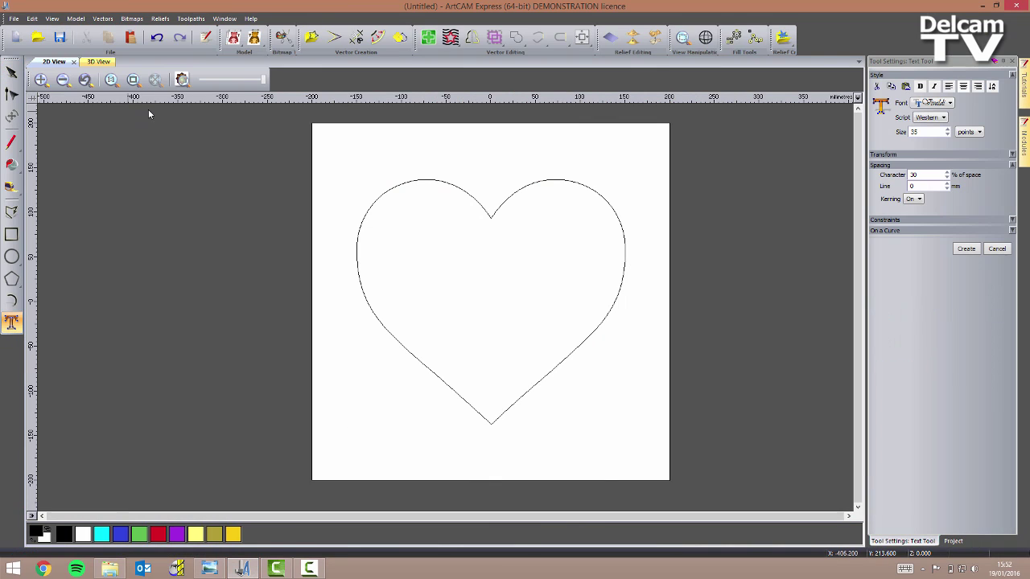
{"action": "left_click", "coordinate": [939, 103]}
{"action": "left_click_drag", "start_coordinate": [1024, 507], "coordinate": [1026, 315]}
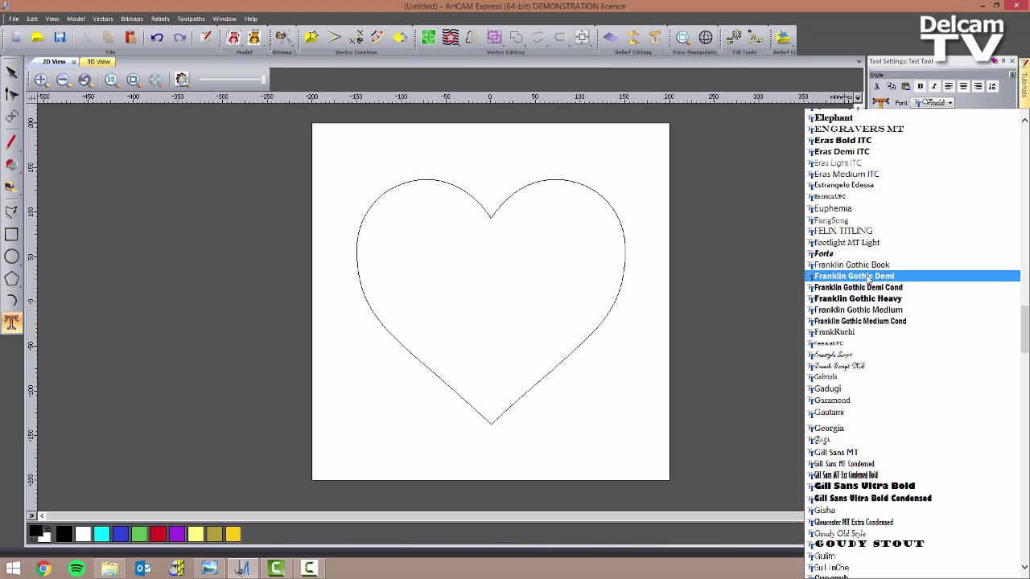
{"action": "left_click", "coordinate": [872, 277]}
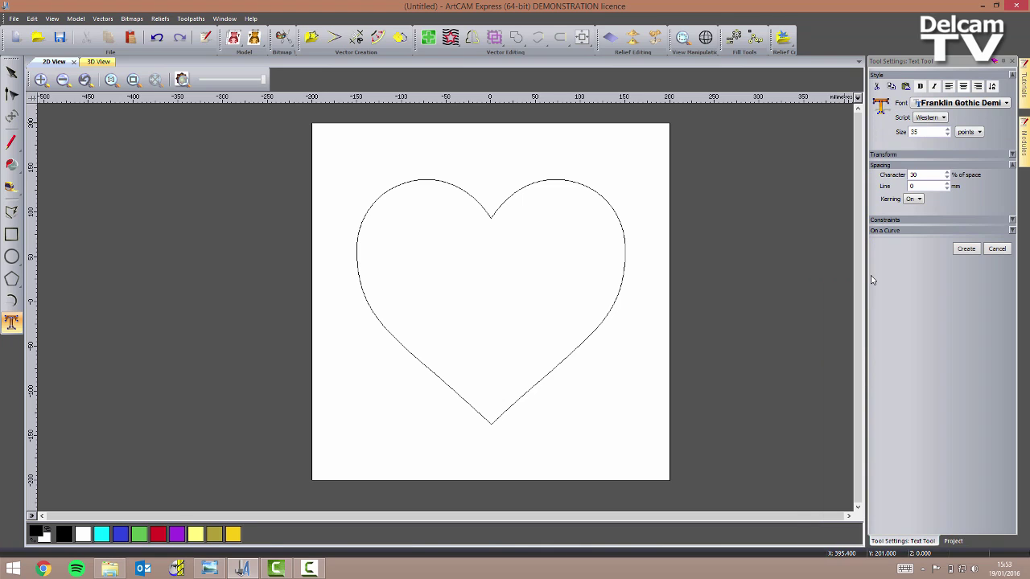
{"action": "left_click_drag", "start_coordinate": [925, 133], "coordinate": [883, 132]}
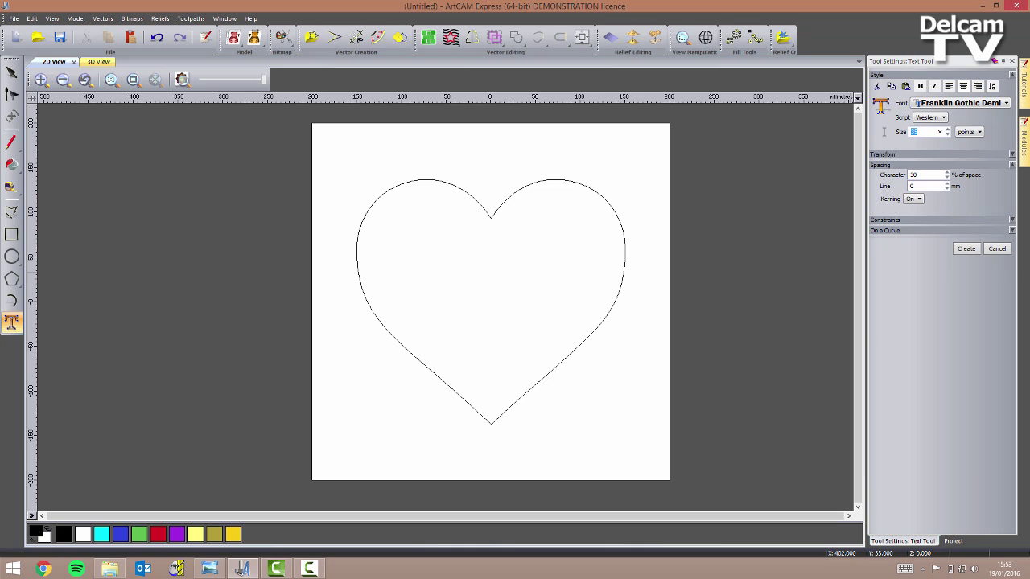
{"action": "left_click", "coordinate": [969, 132]}
{"action": "left_click", "coordinate": [973, 154]}
Step: Create the vector text "Love" over the heart
{"action": "left_click", "coordinate": [434, 313]}
{"action": "type", "text": "Love"}
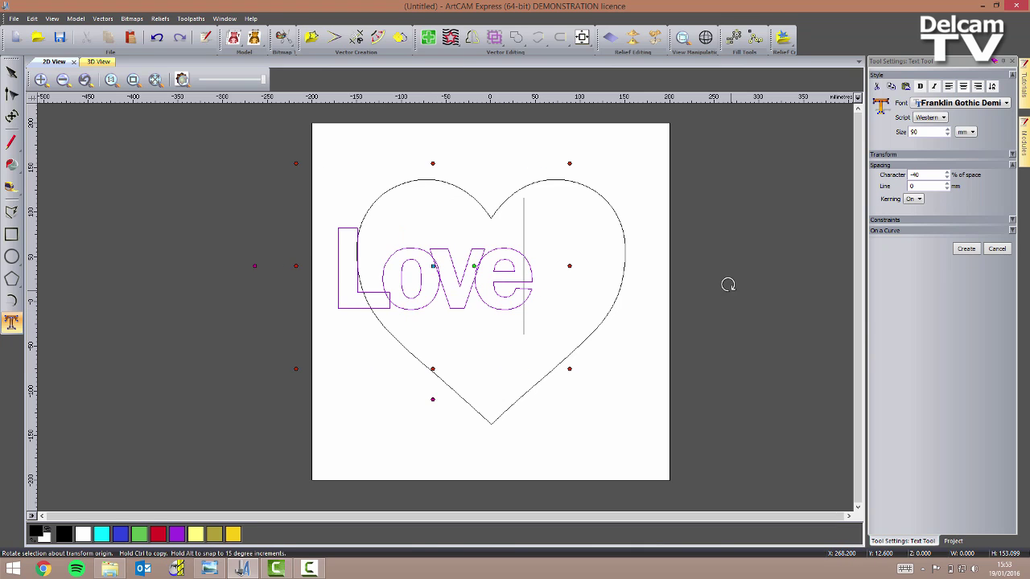
{"action": "left_click", "coordinate": [966, 250]}
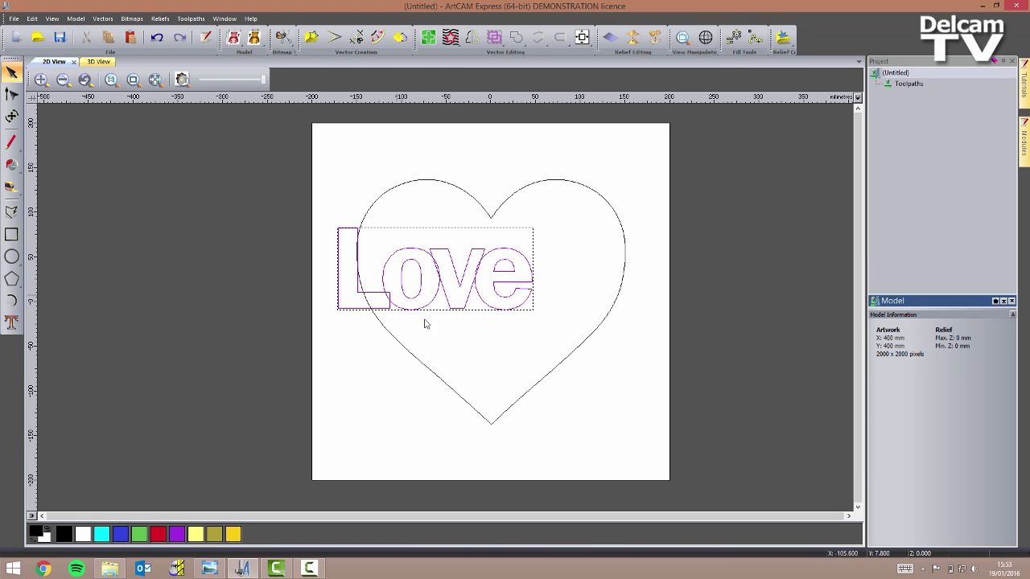
Step: Centre the Love text in the model and nudge it straight up into the wider part of the heart
{"action": "left_click", "coordinate": [585, 37]}
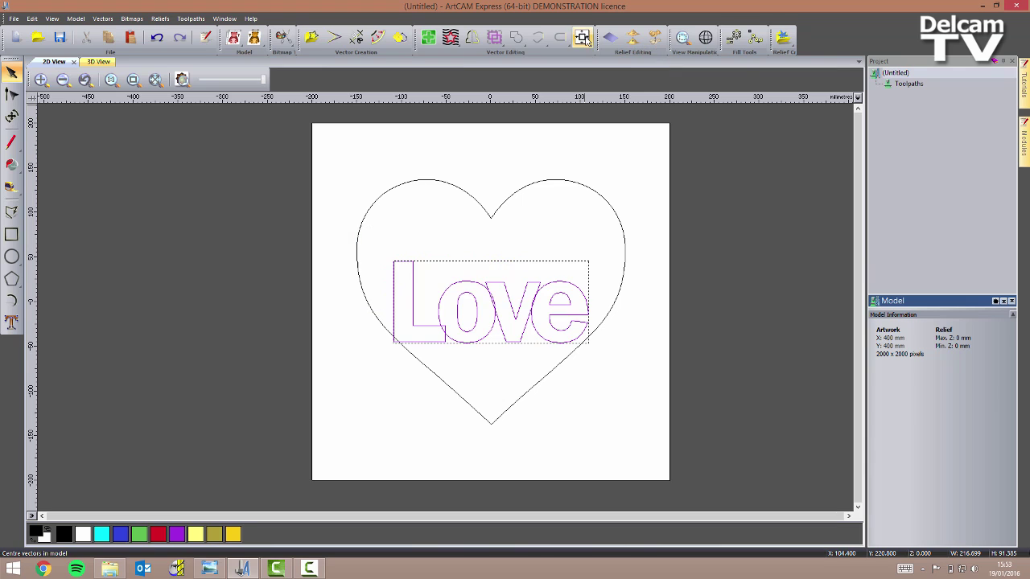
{"action": "key", "text": "Up"}
{"action": "key", "text": "Up"}
{"action": "key", "text": "Up"}
{"action": "key", "text": "Up"}
{"action": "key", "text": "Up"}
{"action": "key", "text": "Up"}
{"action": "key", "text": "Up"}
{"action": "key", "text": "Up"}
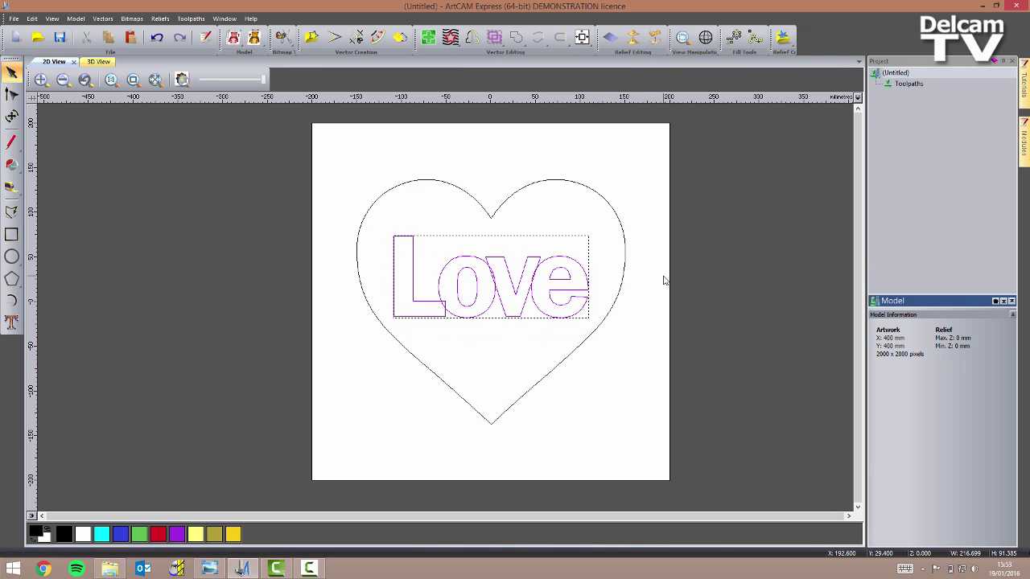
{"action": "key", "text": "Up"}
{"action": "key", "text": "Up"}
{"action": "key", "text": "Up"}
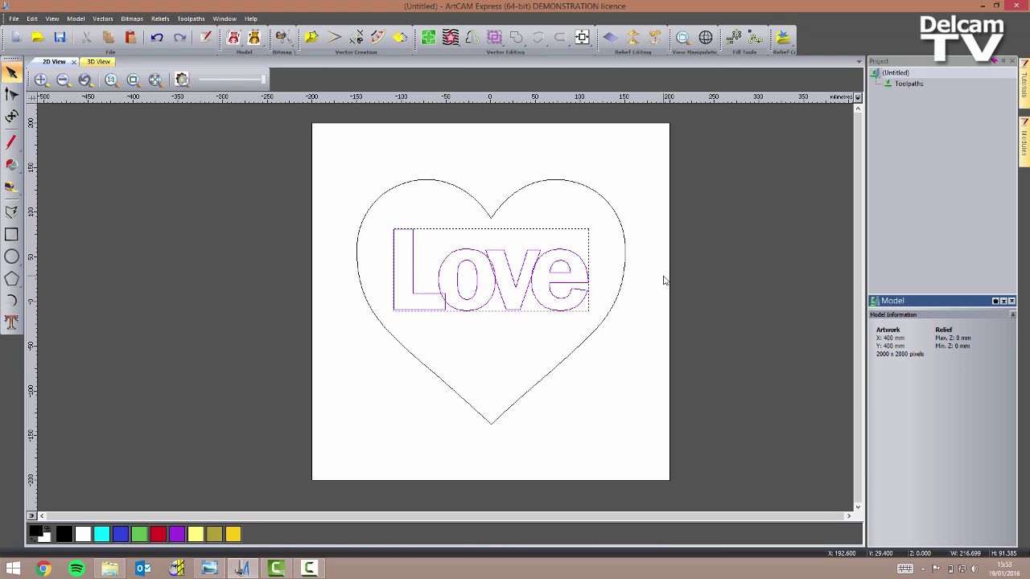
{"action": "left_click", "coordinate": [622, 332]}
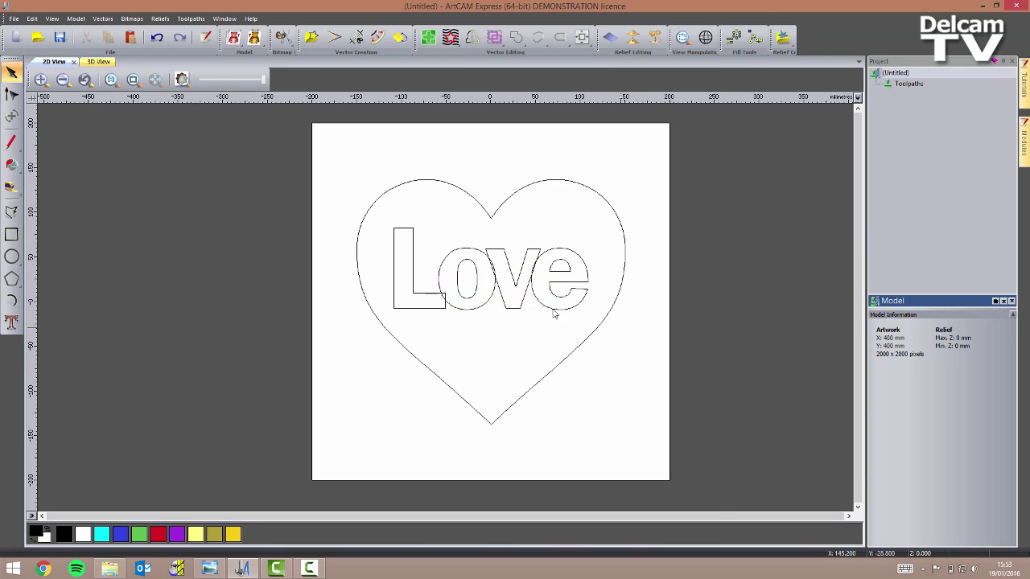
Step: Ungroup the Love text completely into separate letter vectors
{"action": "scroll", "coordinate": [467, 304], "scroll_direction": "up", "scroll_amount": 2}
{"action": "middle_click_drag", "start_coordinate": [470, 309], "coordinate": [507, 336]}
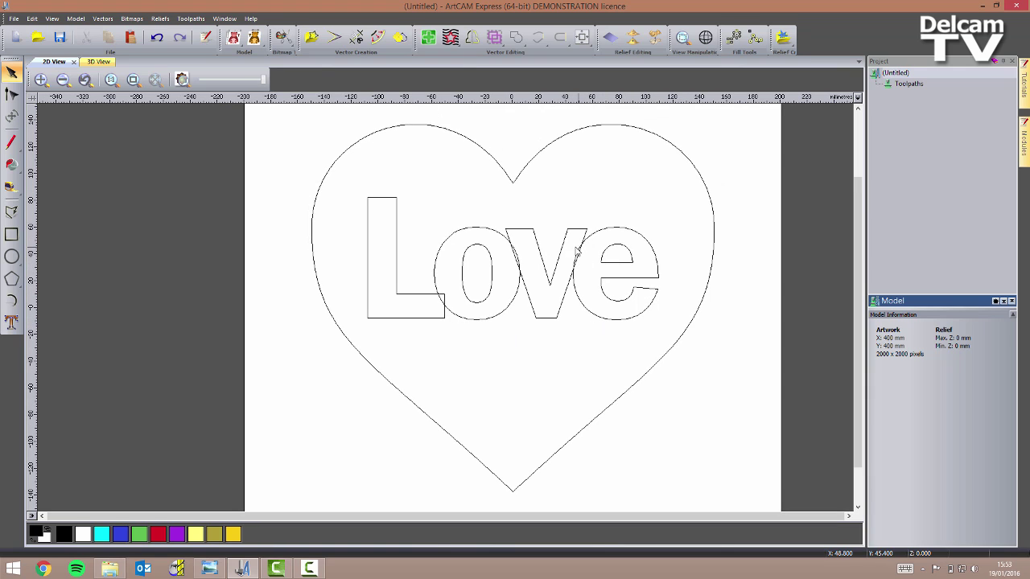
{"action": "left_click_drag", "start_coordinate": [624, 331], "coordinate": [420, 317]}
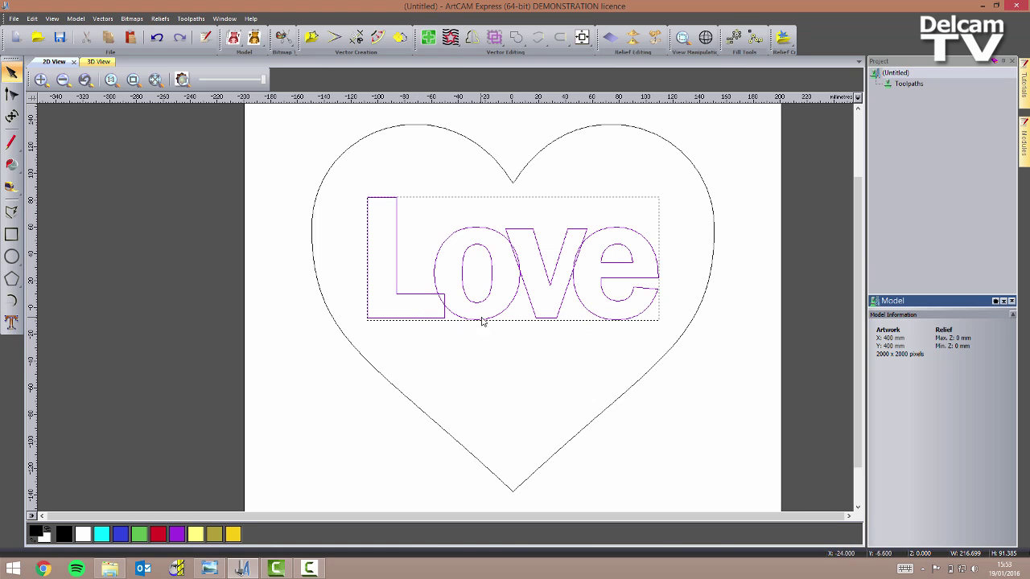
{"action": "right_click", "coordinate": [505, 310]}
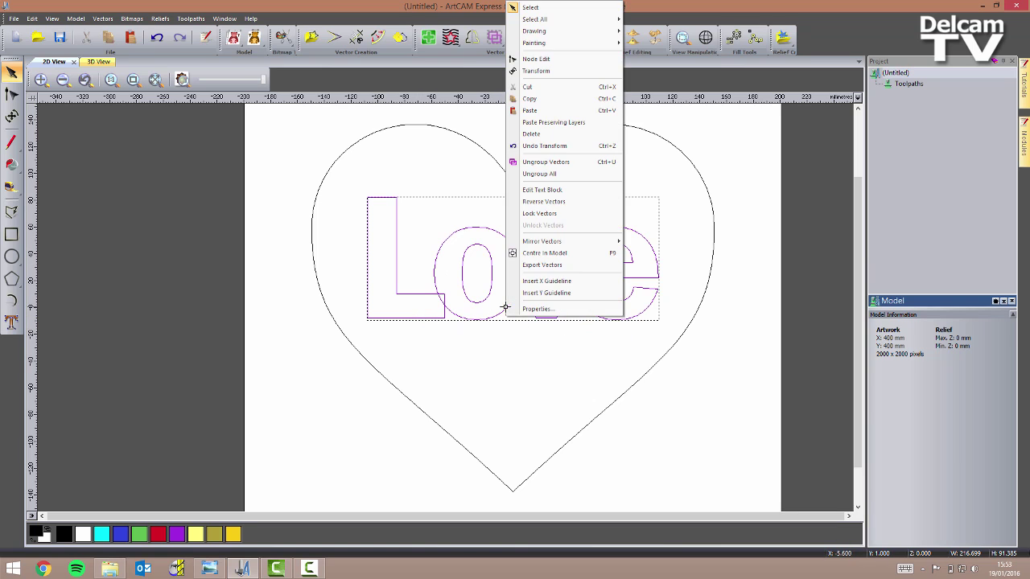
{"action": "left_click", "coordinate": [555, 177]}
Step: Merge the outer outlines of the L, o, v and e into a single vector, leaving the inner holes of the o and e separate
{"action": "left_click", "coordinate": [598, 330]}
{"action": "left_click_drag", "start_coordinate": [629, 325], "coordinate": [420, 322]}
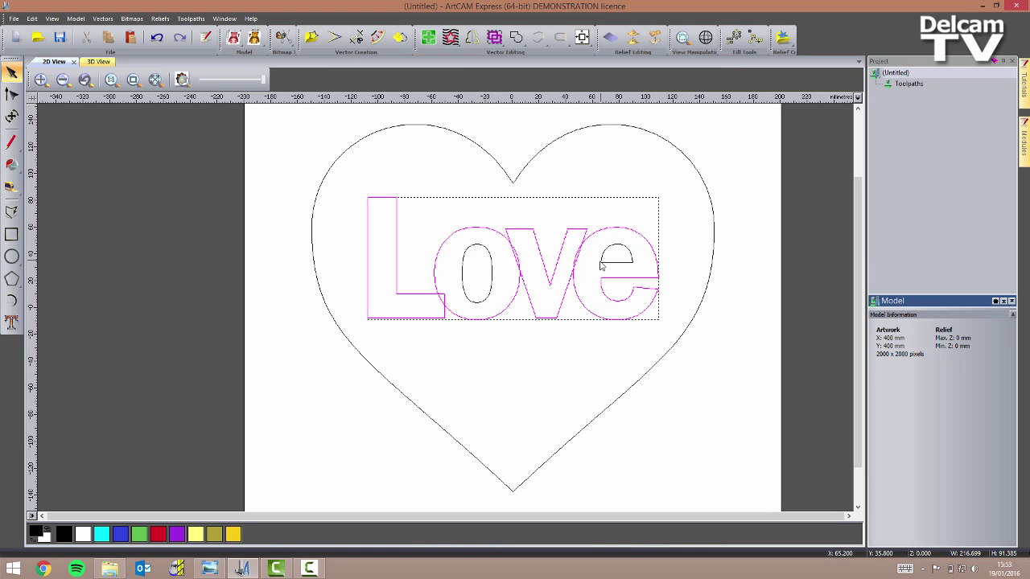
{"action": "left_click", "coordinate": [517, 40]}
{"action": "left_click", "coordinate": [587, 348]}
{"action": "left_click", "coordinate": [546, 320]}
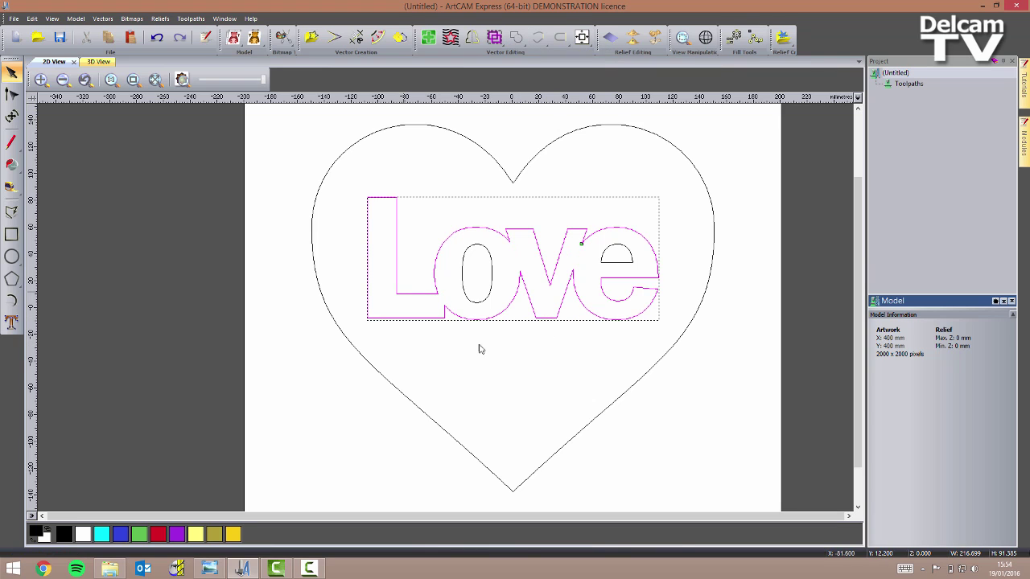
{"action": "left_click", "coordinate": [565, 365]}
{"action": "scroll", "coordinate": [552, 351], "scroll_direction": "up", "scroll_amount": 1}
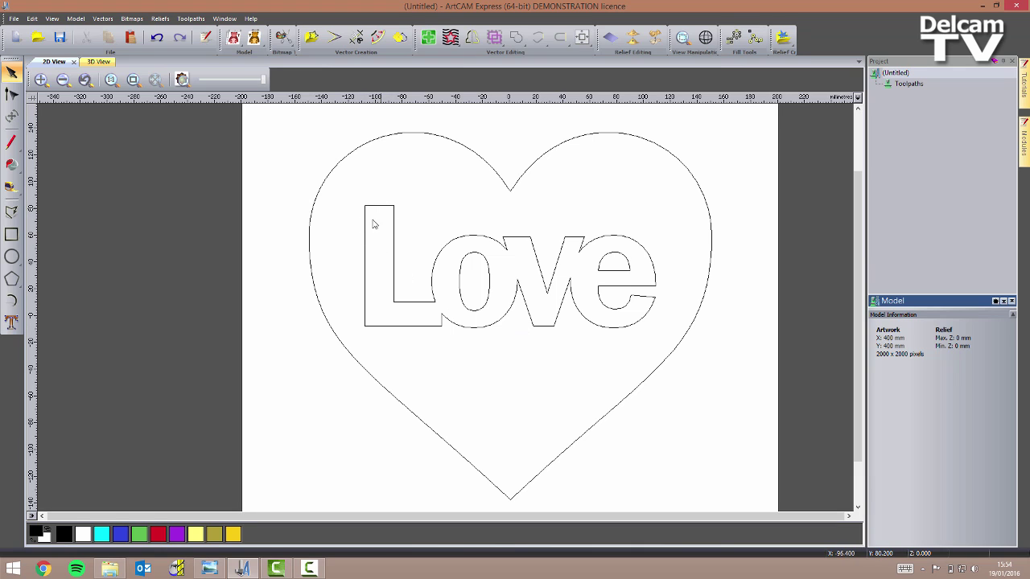
Step: Offset the merged Love outline outwards by 2 mm with radiused corners, deleting the original vector
{"action": "left_click", "coordinate": [554, 329]}
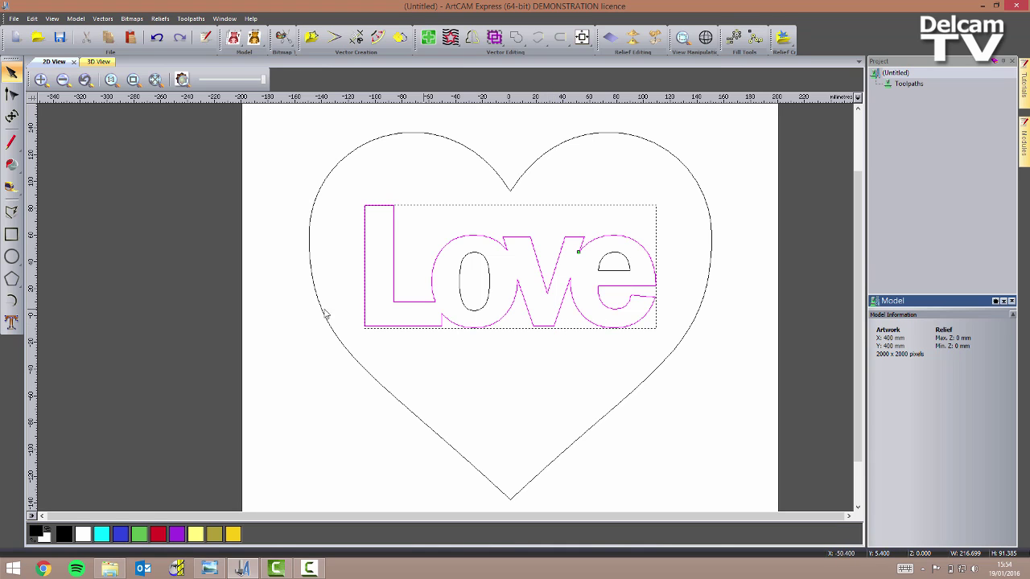
{"action": "left_click", "coordinate": [378, 37]}
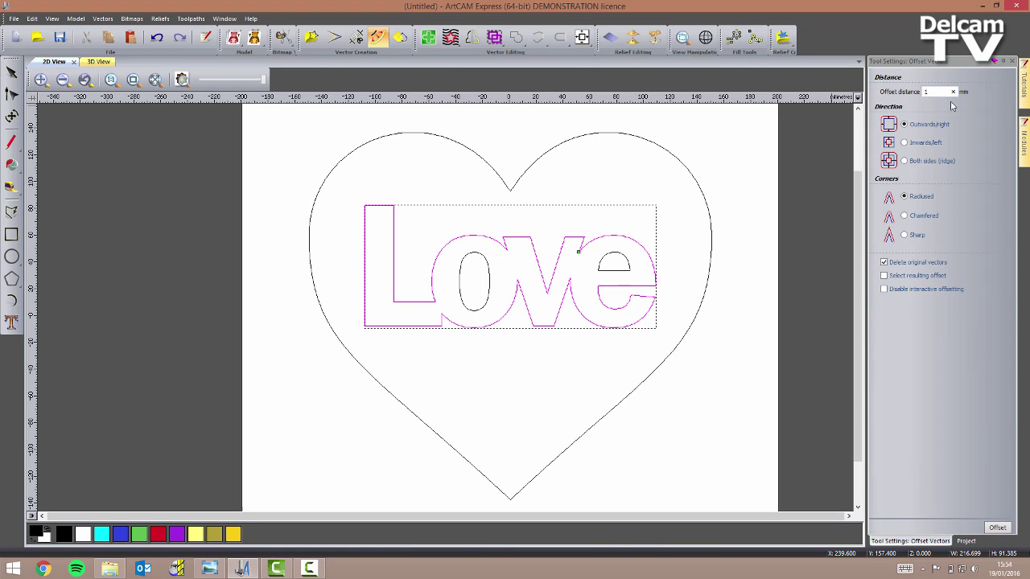
{"action": "left_click", "coordinate": [935, 91]}
{"action": "type", "text": "2"}
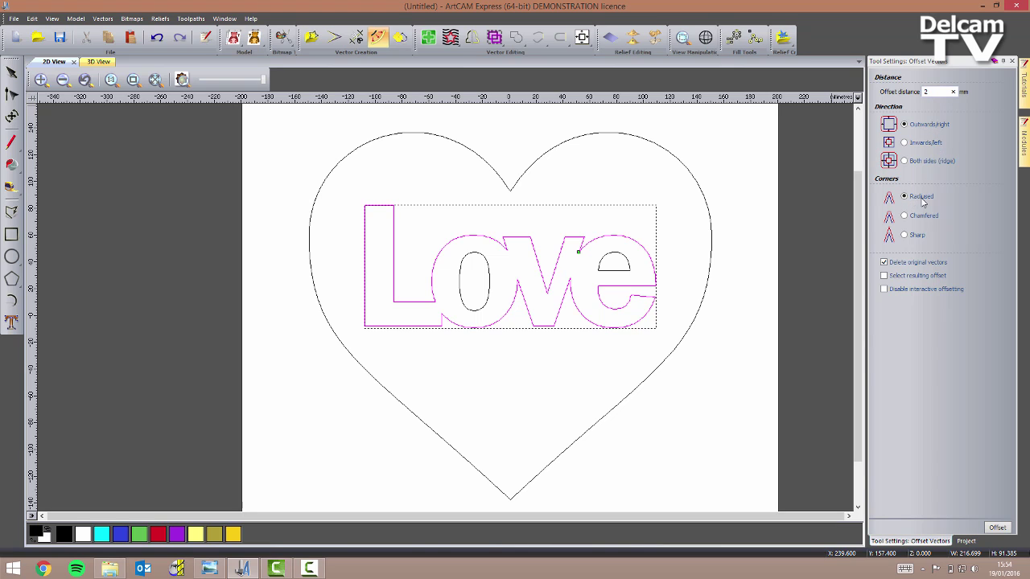
{"action": "left_click", "coordinate": [998, 528]}
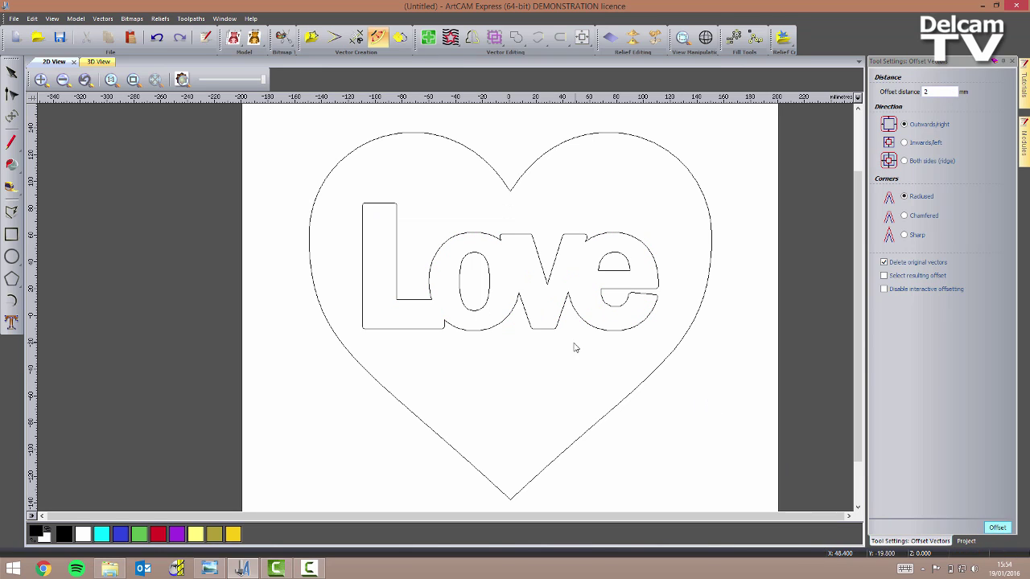
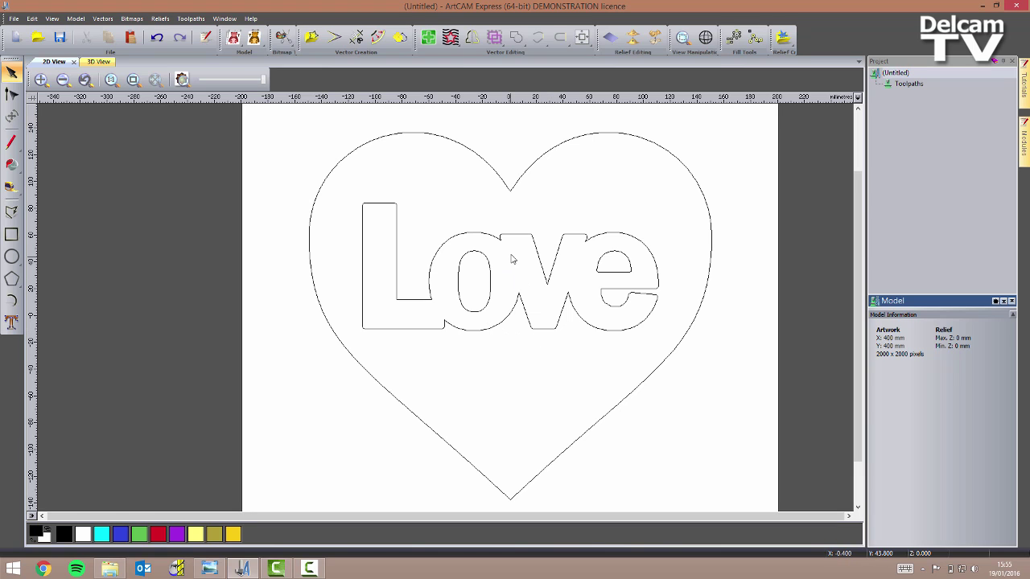
Step: Use Node Editing on the Love outline to shift the nodes at the end of the e's lower stroke about 1 mm left and 2 mm down
{"action": "scroll", "coordinate": [643, 296], "scroll_direction": "up", "scroll_amount": 2}
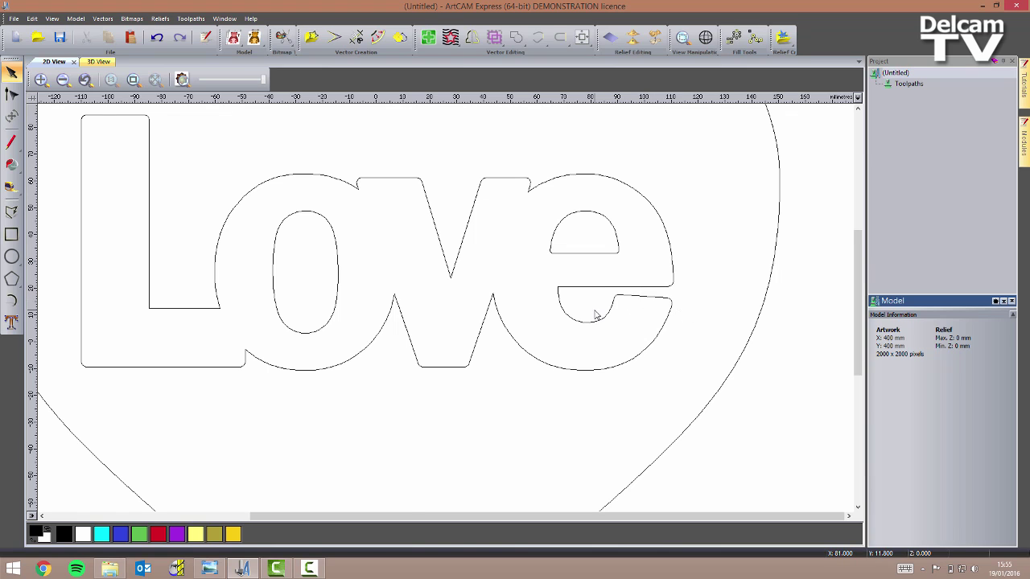
{"action": "scroll", "coordinate": [593, 313], "scroll_direction": "down", "scroll_amount": 2}
{"action": "scroll", "coordinate": [449, 308], "scroll_direction": "up", "scroll_amount": 2}
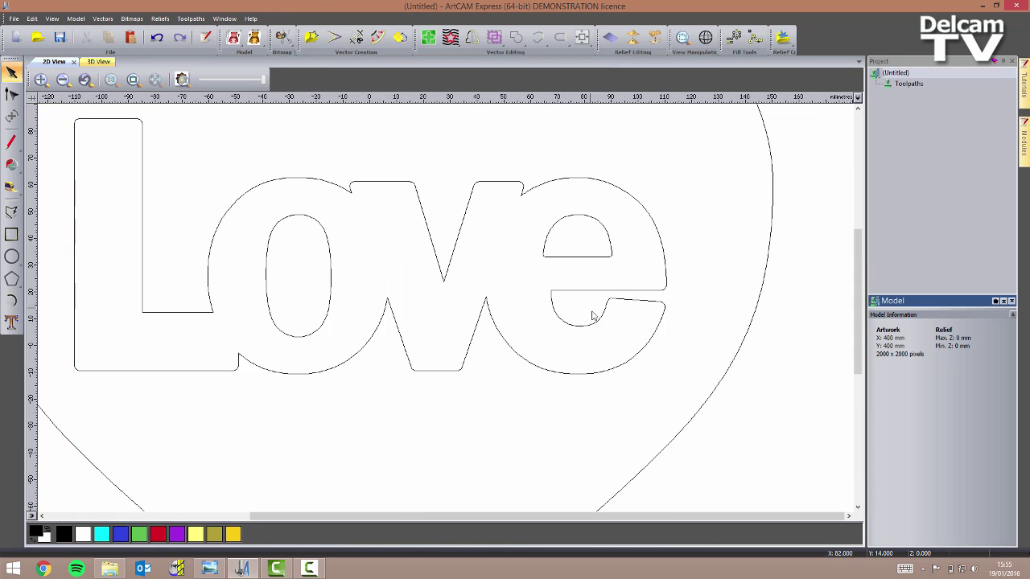
{"action": "left_click", "coordinate": [599, 323]}
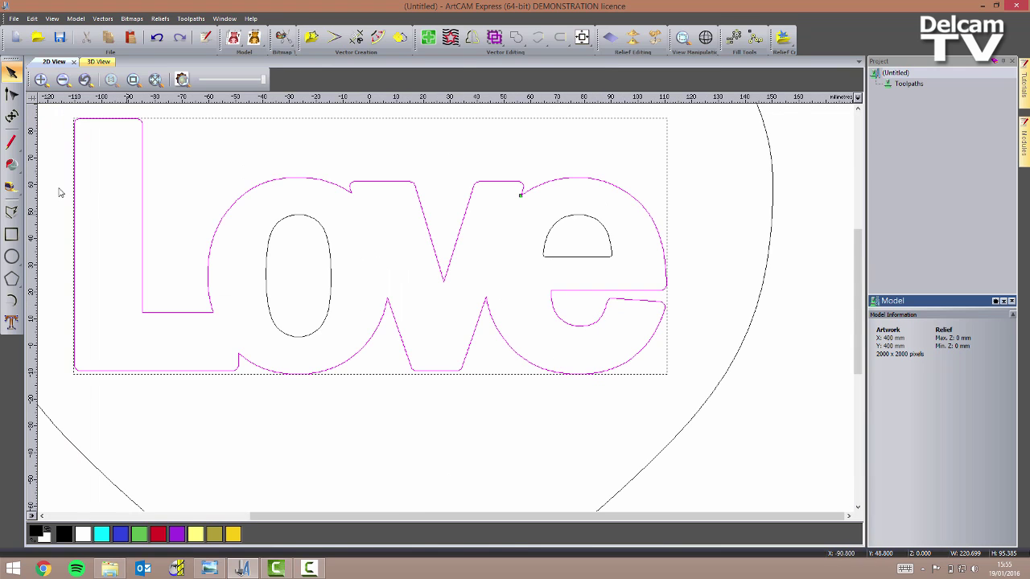
{"action": "left_click", "coordinate": [15, 96]}
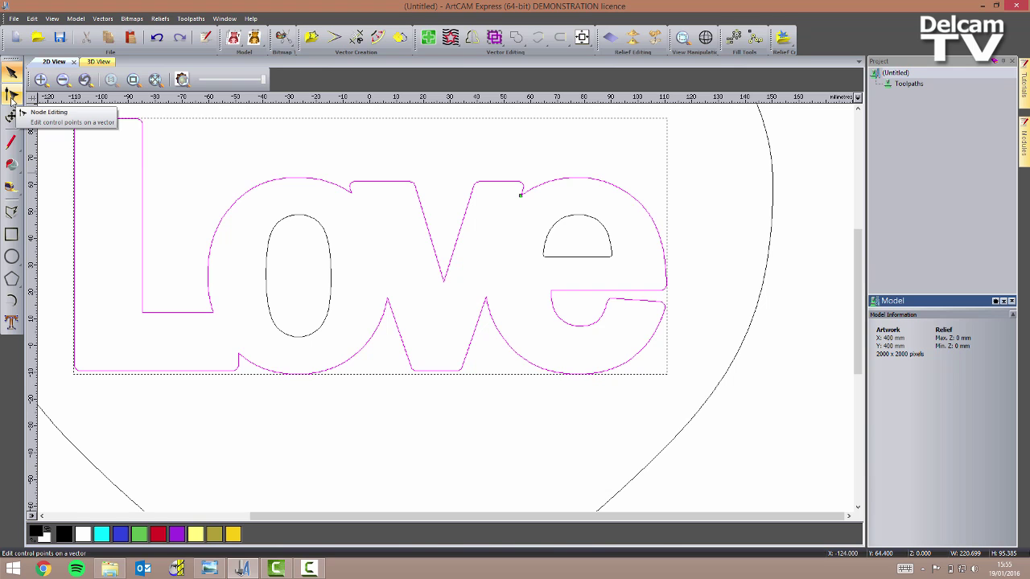
{"action": "left_click", "coordinate": [12, 95]}
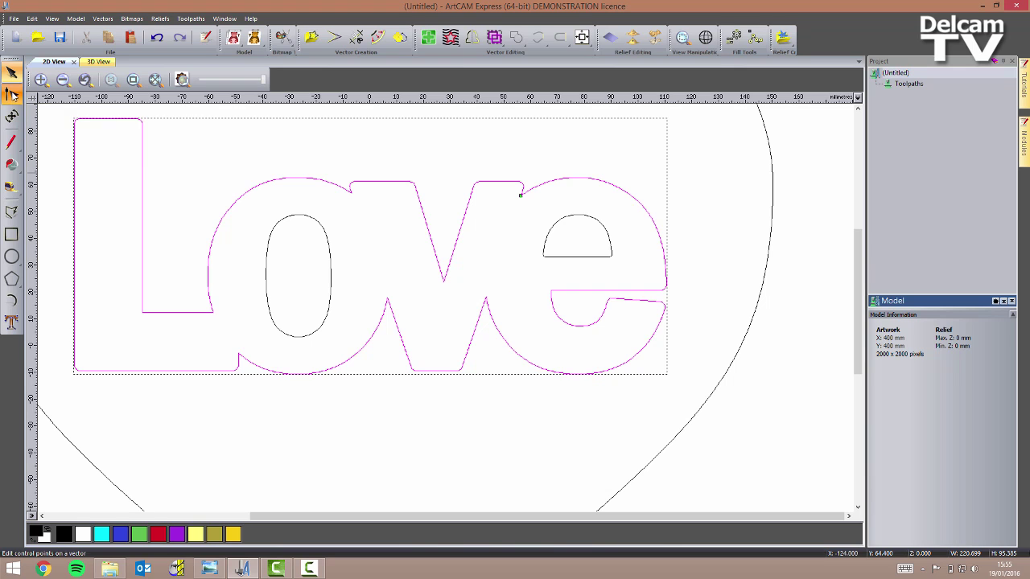
{"action": "scroll", "coordinate": [643, 310], "scroll_direction": "up", "scroll_amount": 4}
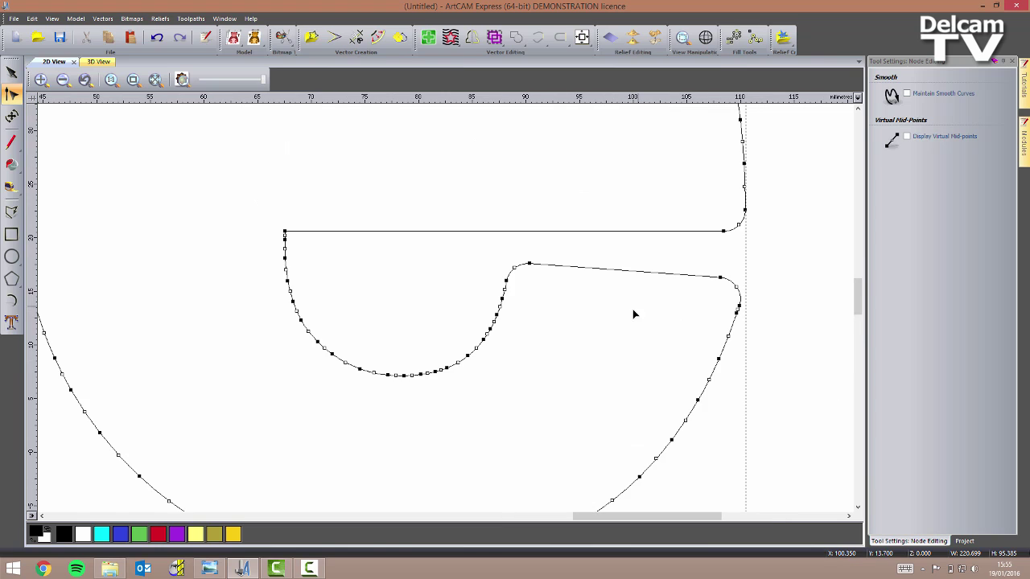
{"action": "left_click_drag", "start_coordinate": [771, 374], "coordinate": [494, 256]}
{"action": "key", "text": "Down"}
{"action": "key", "text": "Left"}
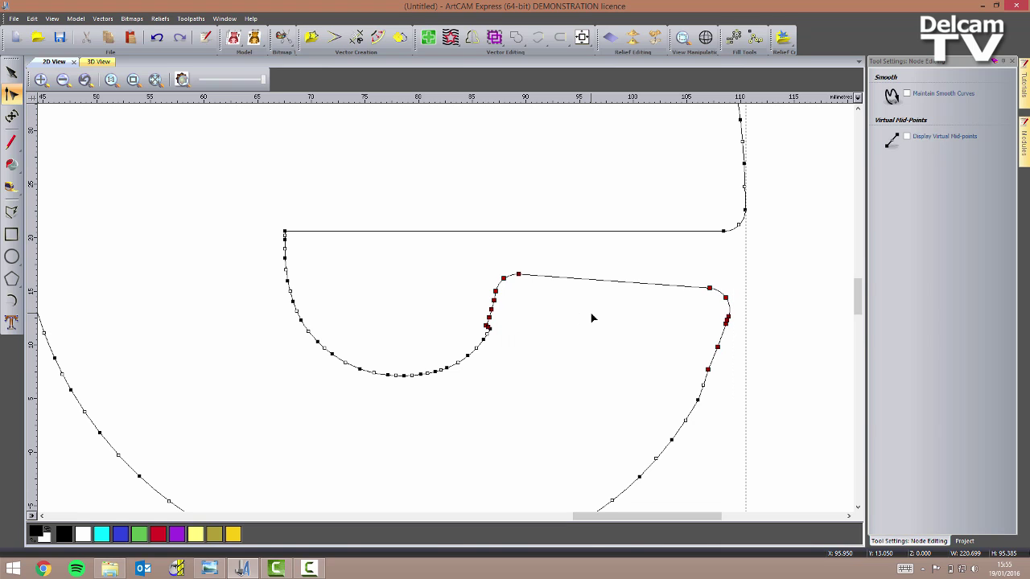
{"action": "key", "text": "Down"}
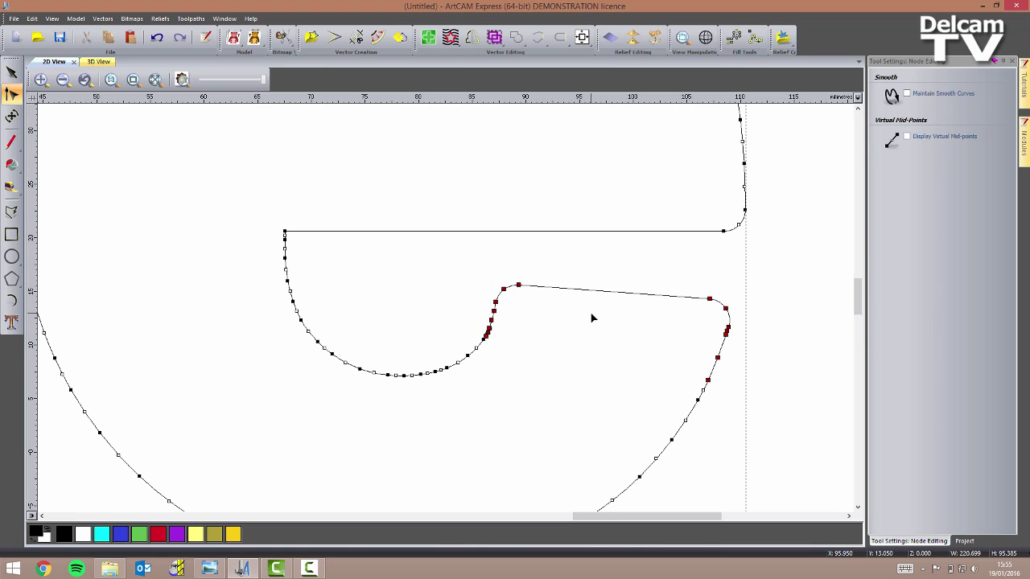
{"action": "left_click", "coordinate": [563, 326]}
{"action": "scroll", "coordinate": [493, 319], "scroll_direction": "up", "scroll_amount": 5}
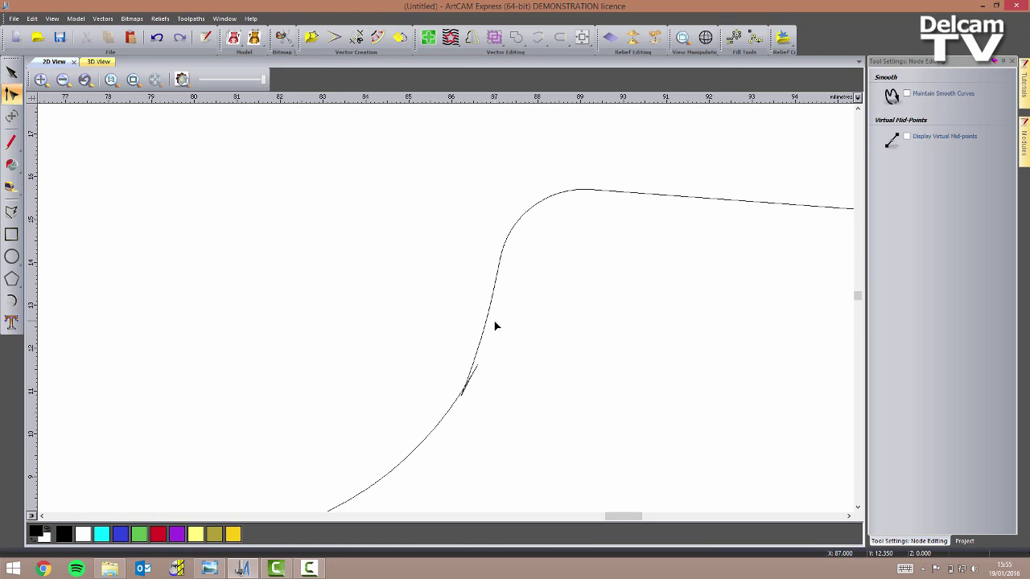
Step: Delete the stray spike node on the e's inner lower curve and adjust the rejoined span's control point to about X 86.1, Y 10.8
{"action": "scroll", "coordinate": [479, 388], "scroll_direction": "up", "scroll_amount": 2}
{"action": "left_click", "coordinate": [478, 388]}
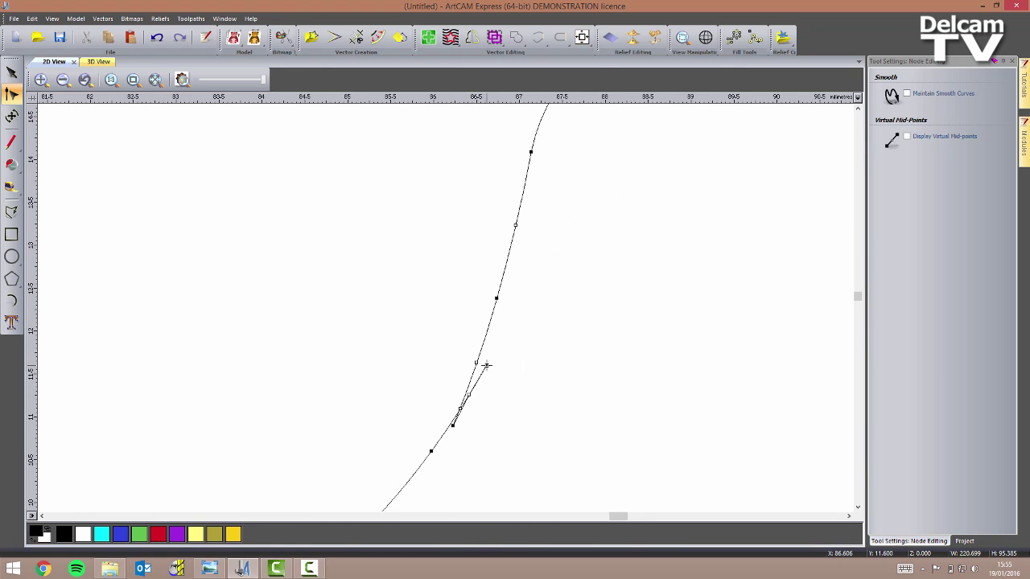
{"action": "right_click", "coordinate": [486, 365]}
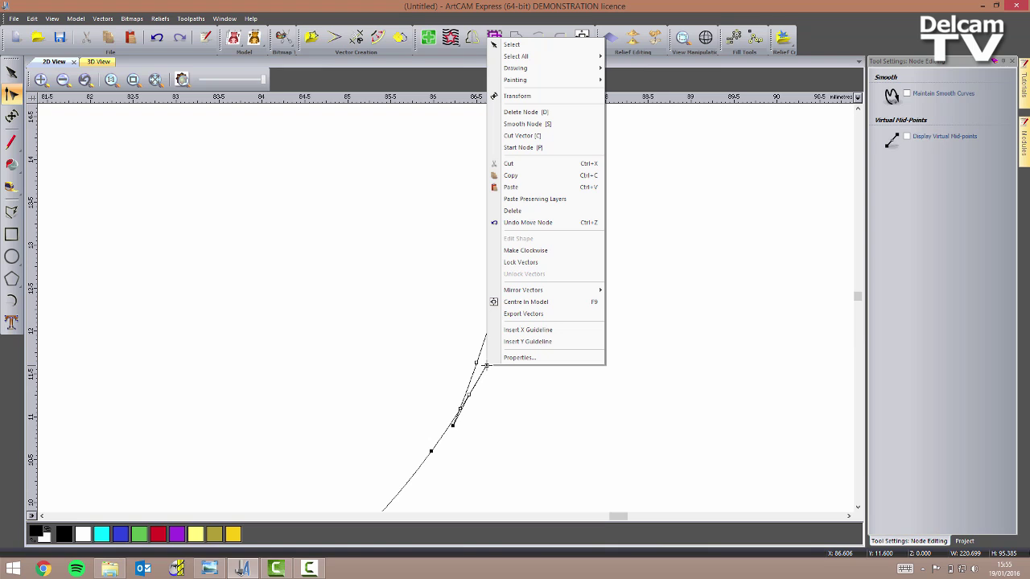
{"action": "left_click", "coordinate": [550, 118]}
{"action": "left_click_drag", "start_coordinate": [432, 430], "coordinate": [444, 439]}
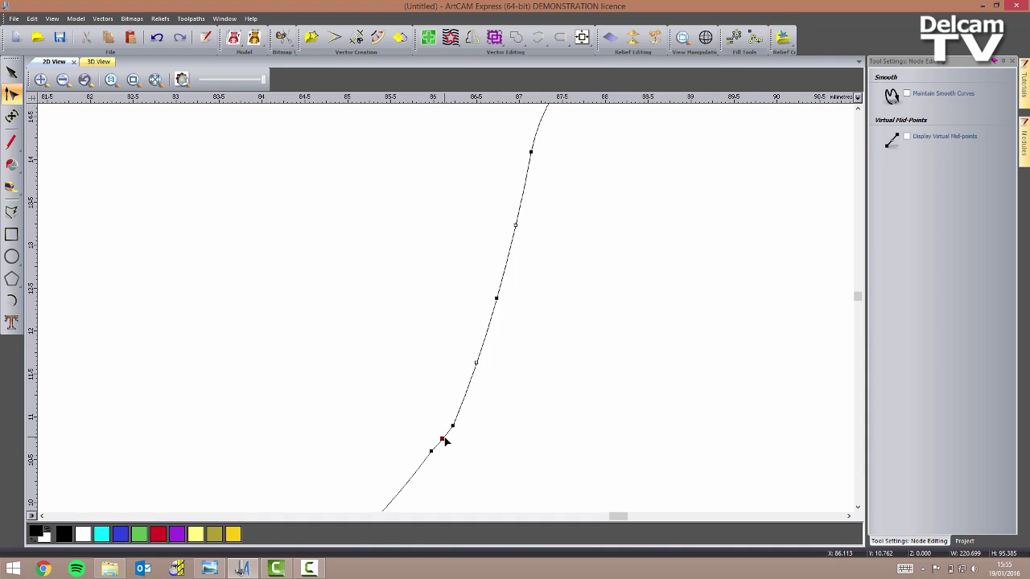
{"action": "left_click", "coordinate": [506, 430]}
Step: Smooth the remaining kink on the e's inner curve by shifting its node to about X 86.15, Y 10.92, and finish node editing
{"action": "scroll", "coordinate": [506, 430], "scroll_direction": "down", "scroll_amount": 2}
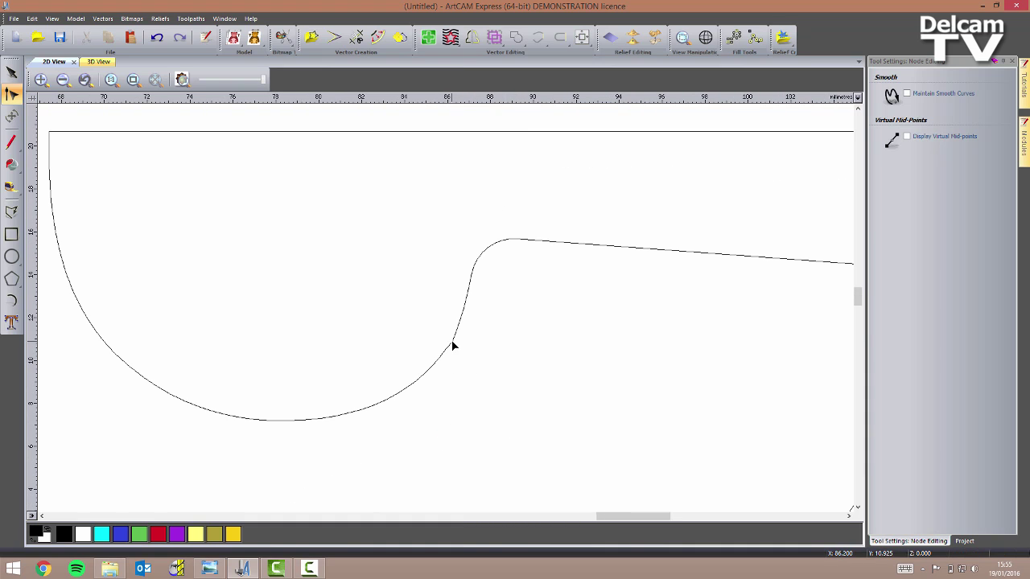
{"action": "left_click", "coordinate": [453, 346]}
{"action": "scroll", "coordinate": [456, 349], "scroll_direction": "up", "scroll_amount": 4}
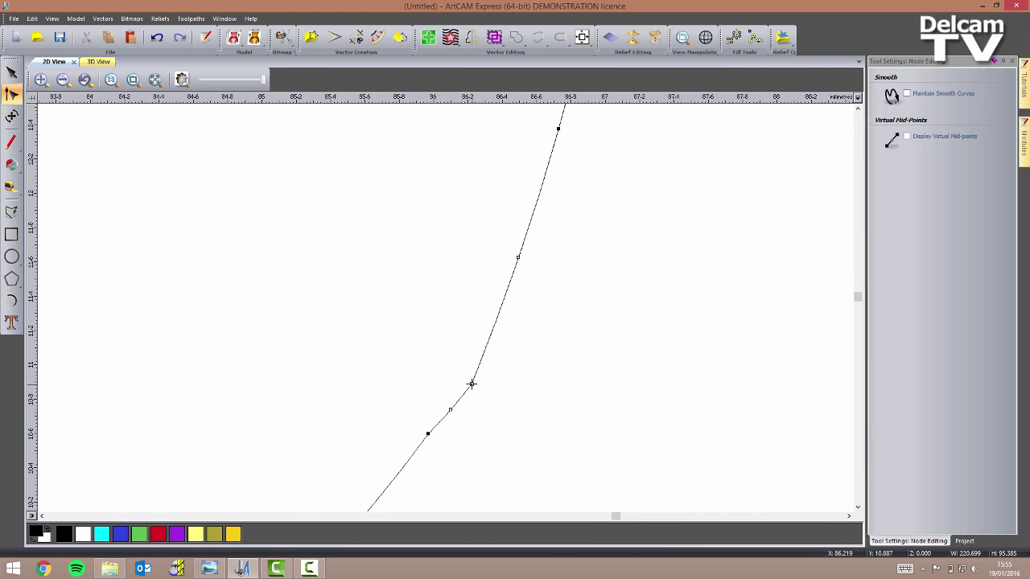
{"action": "left_click_drag", "start_coordinate": [471, 383], "coordinate": [460, 382]}
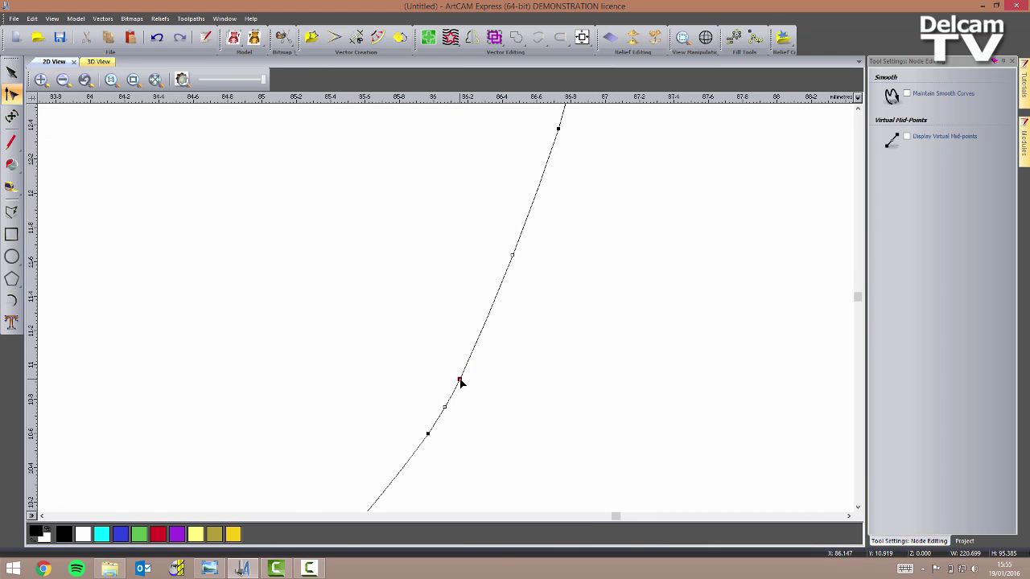
{"action": "left_click", "coordinate": [525, 380]}
{"action": "scroll", "coordinate": [524, 378], "scroll_direction": "down", "scroll_amount": 6}
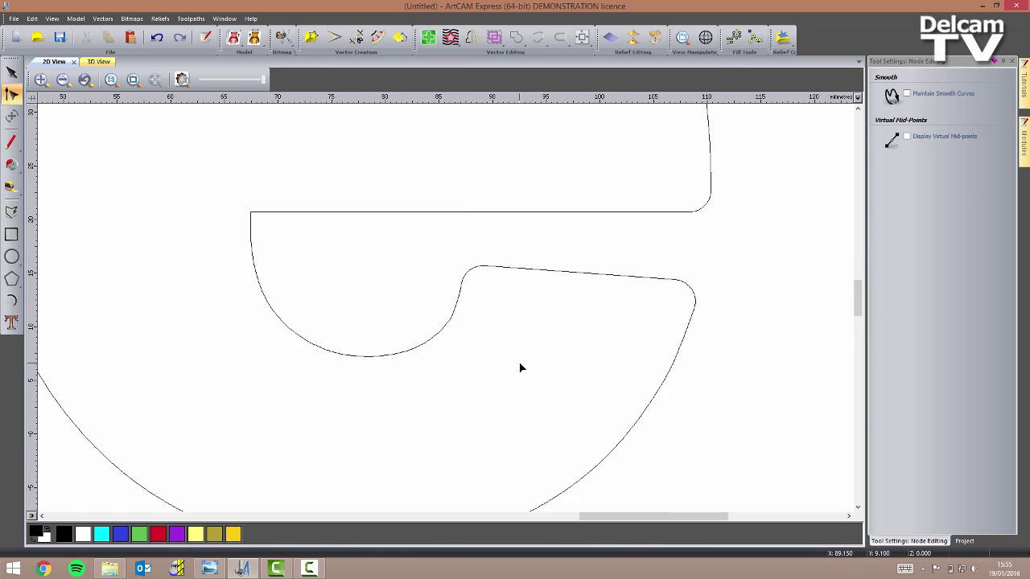
{"action": "scroll", "coordinate": [455, 344], "scroll_direction": "down", "scroll_amount": 2}
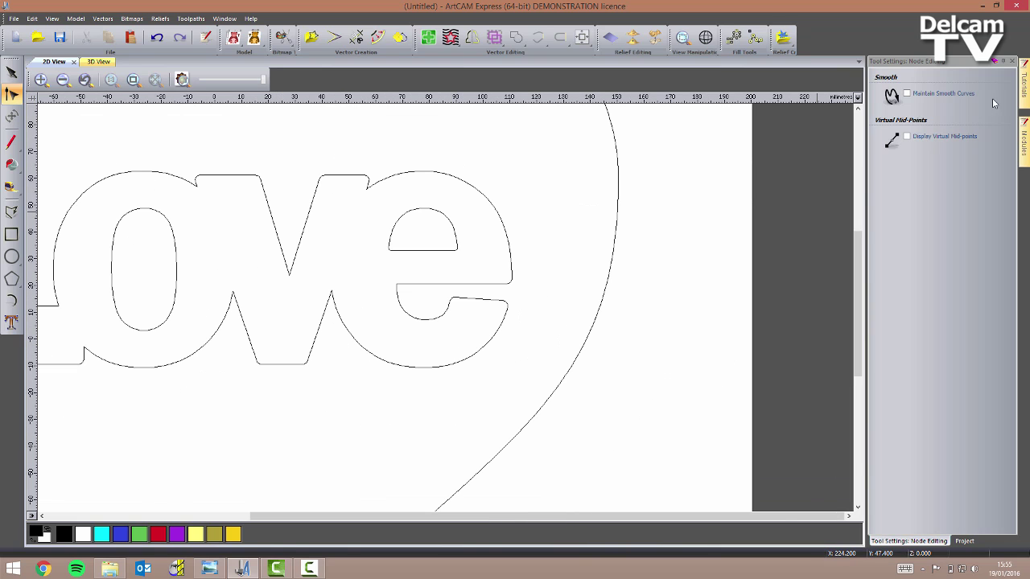
{"action": "left_click", "coordinate": [1012, 61]}
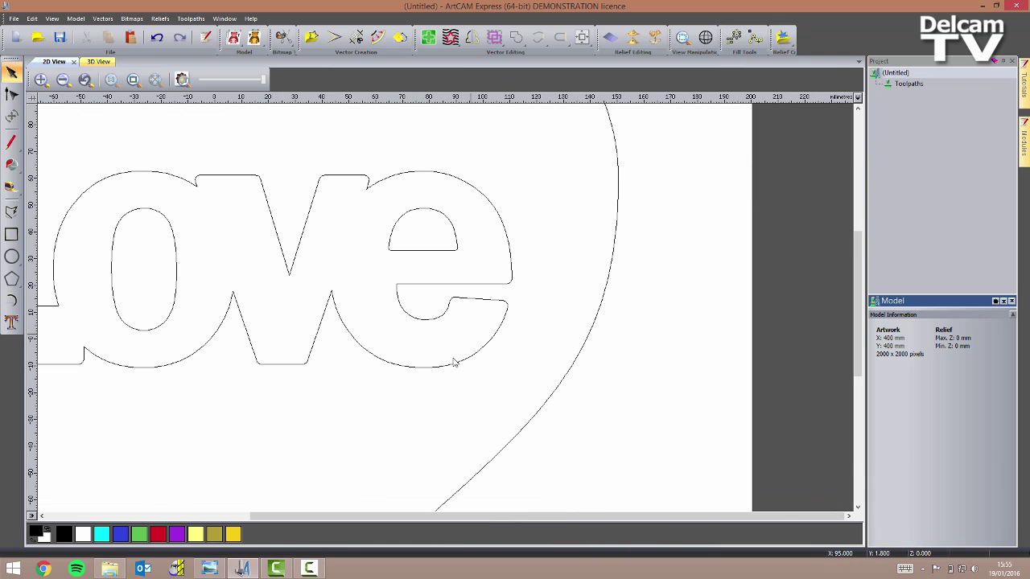
{"action": "scroll", "coordinate": [563, 403], "scroll_direction": "down", "scroll_amount": 5}
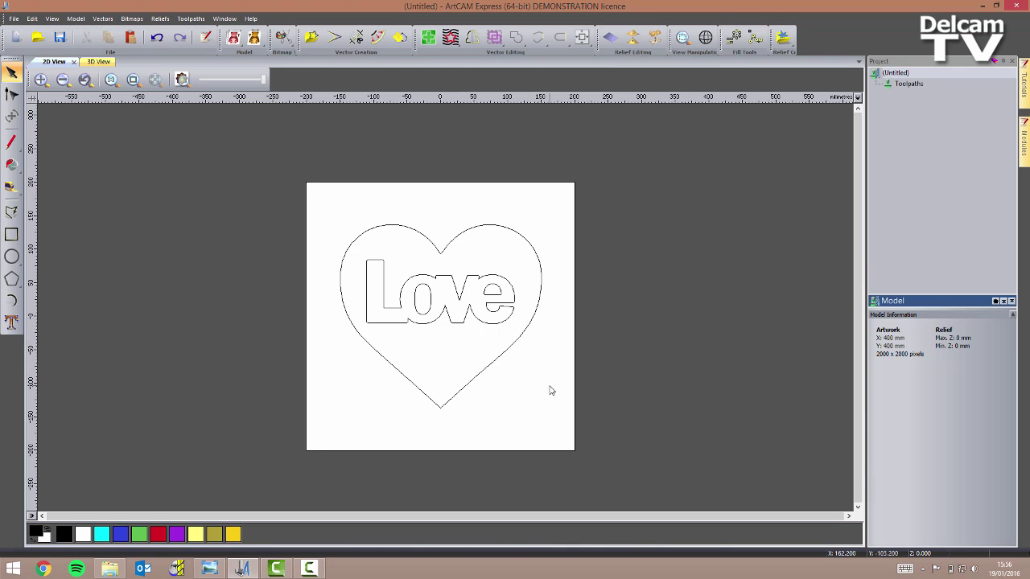
Step: Show the design in the 3D view and select the heart outline
{"action": "left_click", "coordinate": [99, 62]}
{"action": "mouse_move", "coordinate": [598, 306]}
{"action": "left_mouse_down"}
{"action": "mouse_move", "coordinate": [560, 365]}
{"action": "mouse_move", "coordinate": [569, 207]}
{"action": "mouse_move", "coordinate": [574, 232]}
{"action": "left_mouse_up"}
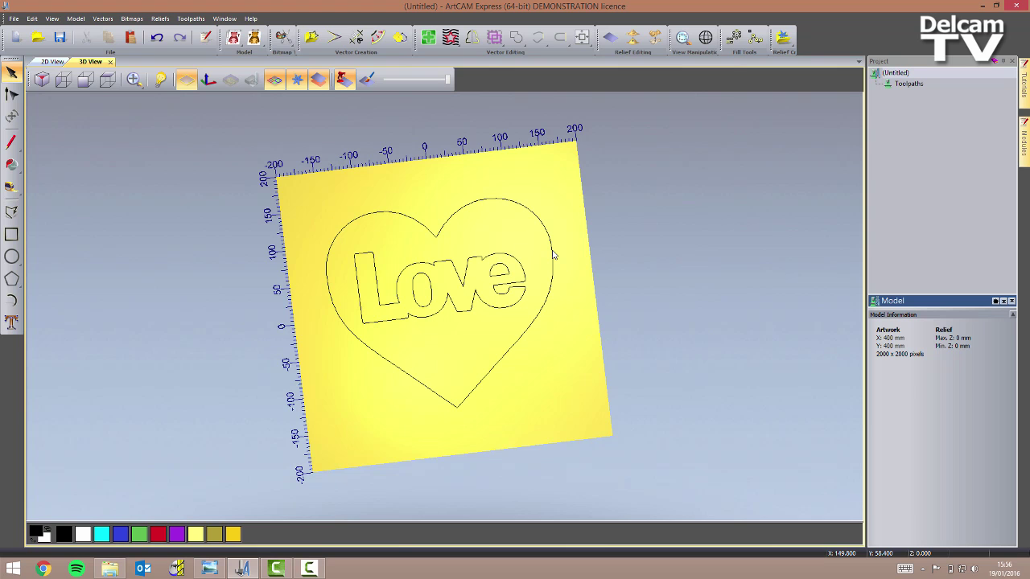
{"action": "left_click", "coordinate": [552, 255]}
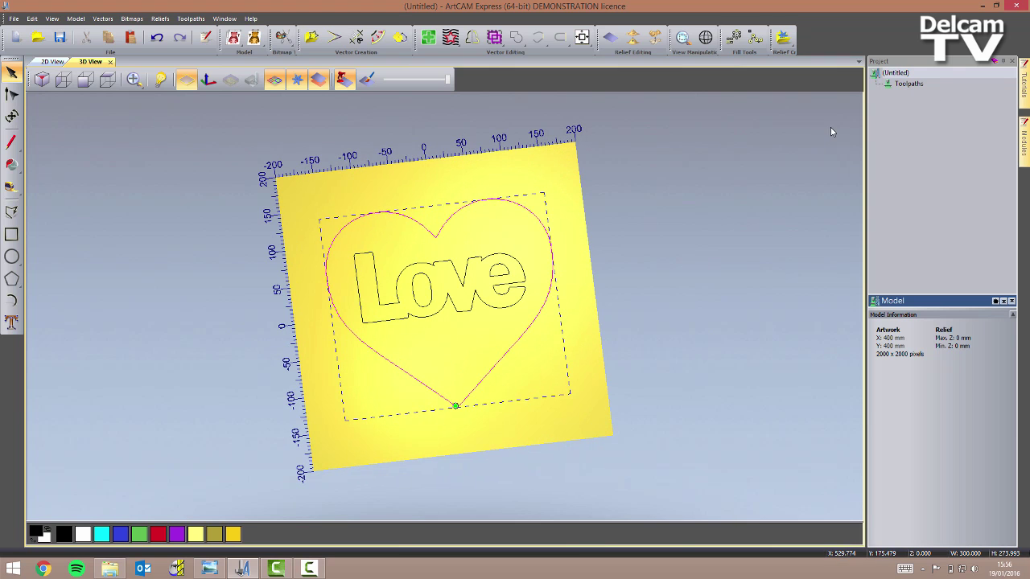
{"action": "left_click", "coordinate": [908, 84]}
{"action": "left_click", "coordinate": [881, 368]}
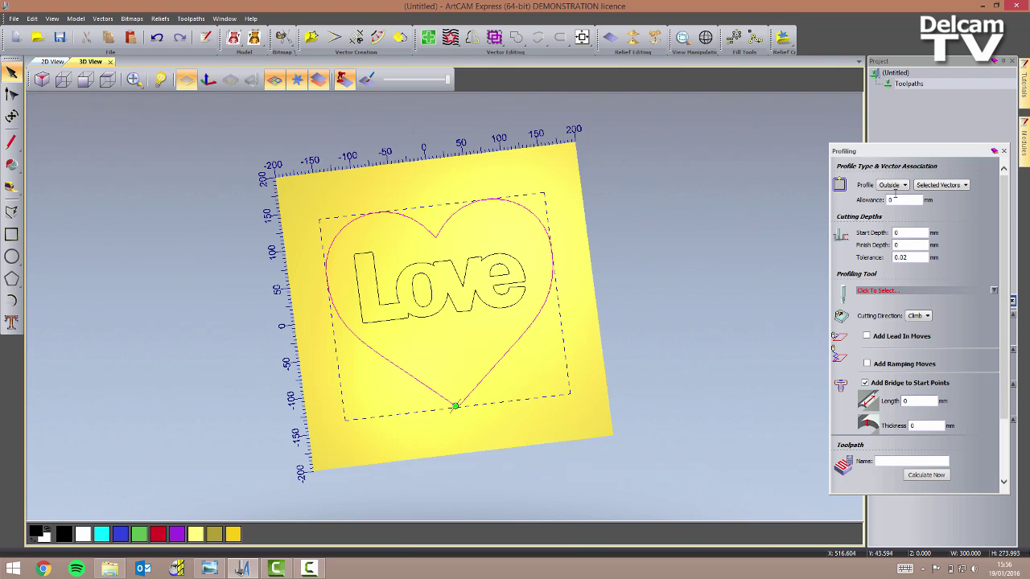
{"action": "left_click", "coordinate": [895, 186]}
{"action": "left_click", "coordinate": [891, 197]}
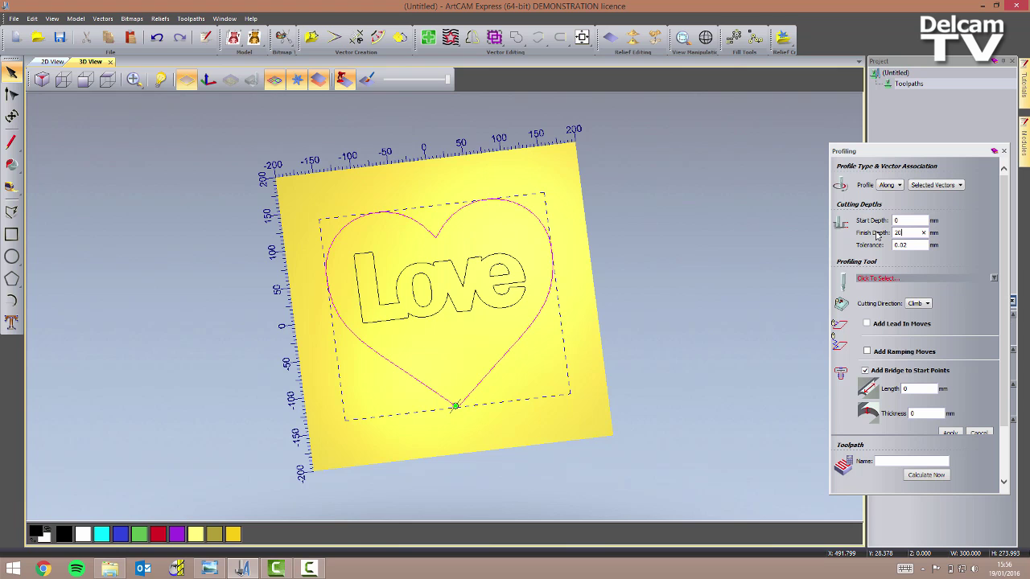
{"action": "left_click", "coordinate": [928, 279]}
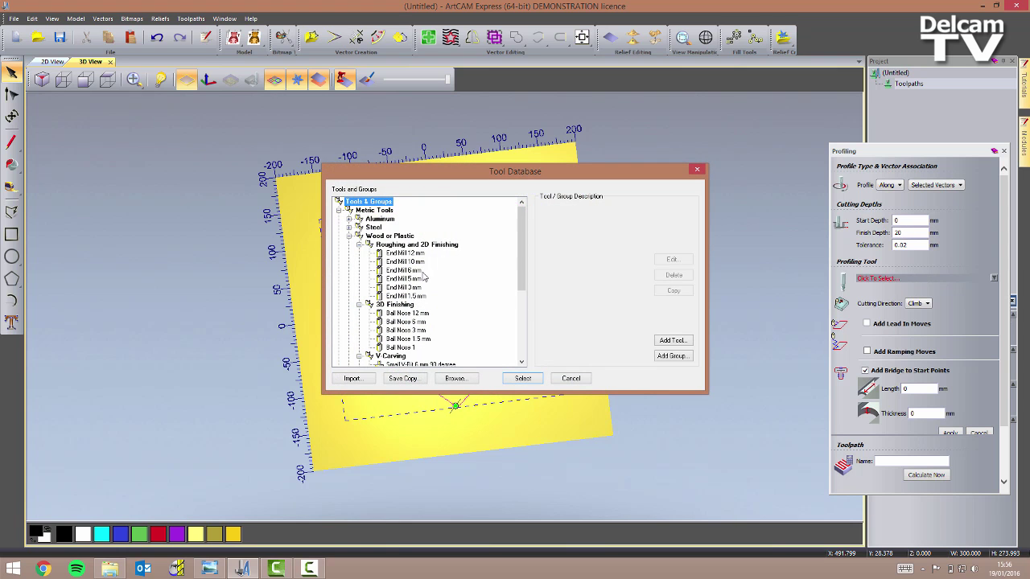
{"action": "left_click", "coordinate": [405, 271]}
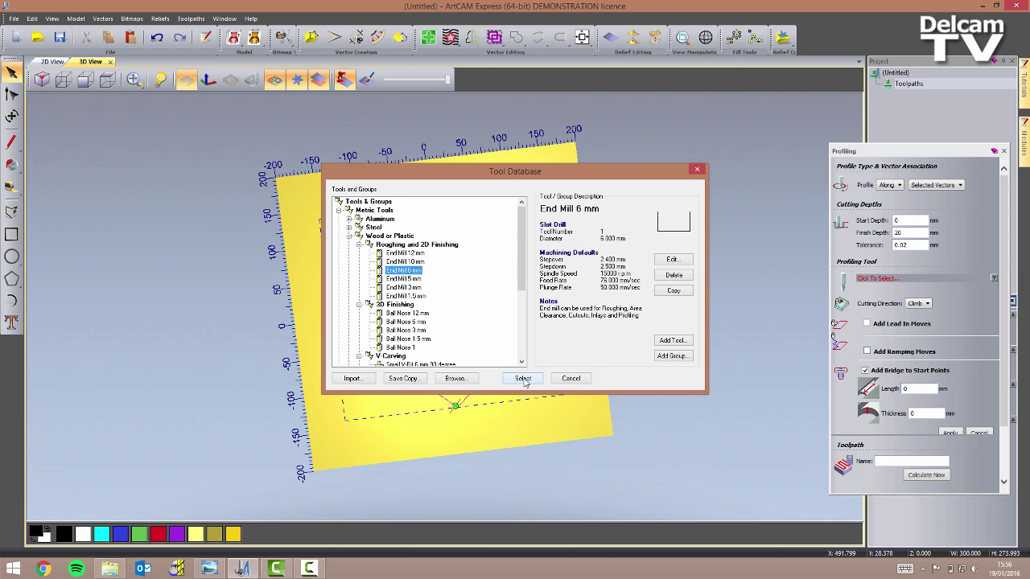
{"action": "left_click", "coordinate": [524, 379]}
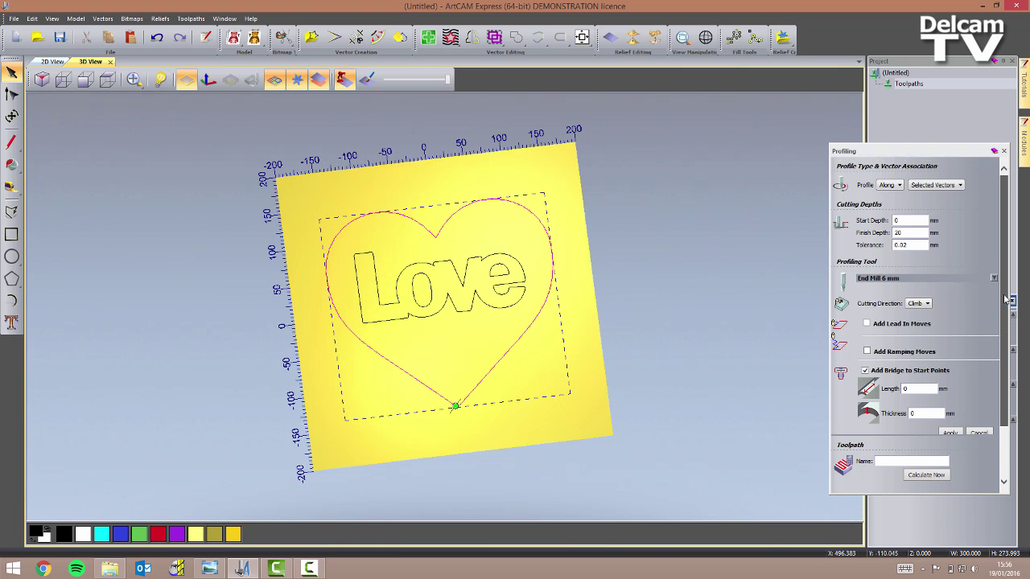
{"action": "scroll", "coordinate": [999, 323], "scroll_direction": "down", "scroll_amount": 1}
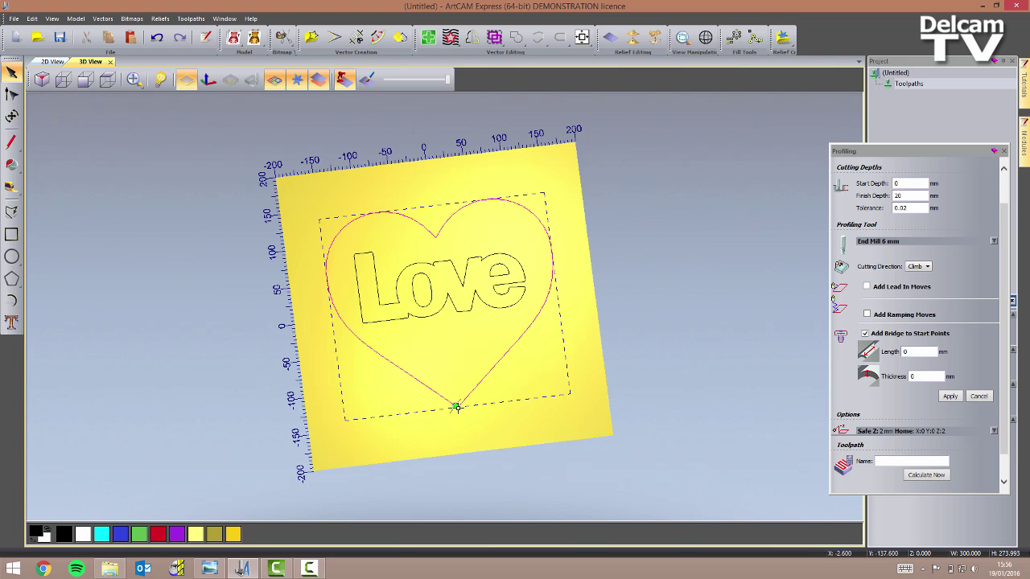
{"action": "scroll", "coordinate": [456, 406], "scroll_direction": "up", "scroll_amount": 2}
{"action": "scroll", "coordinate": [456, 407], "scroll_direction": "up", "scroll_amount": 4}
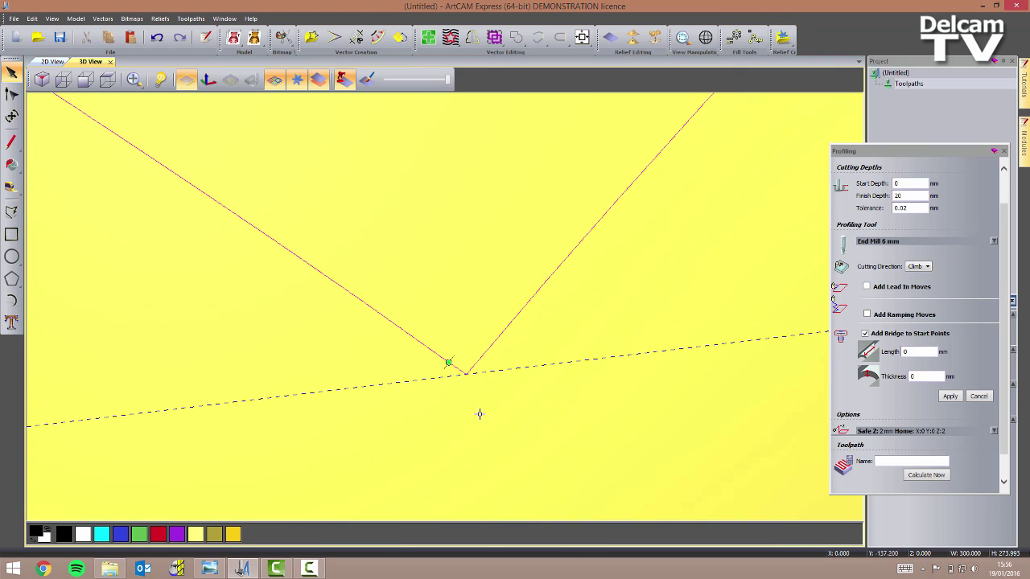
{"action": "scroll", "coordinate": [476, 413], "scroll_direction": "down", "scroll_amount": 2}
{"action": "scroll", "coordinate": [496, 378], "scroll_direction": "down", "scroll_amount": 3}
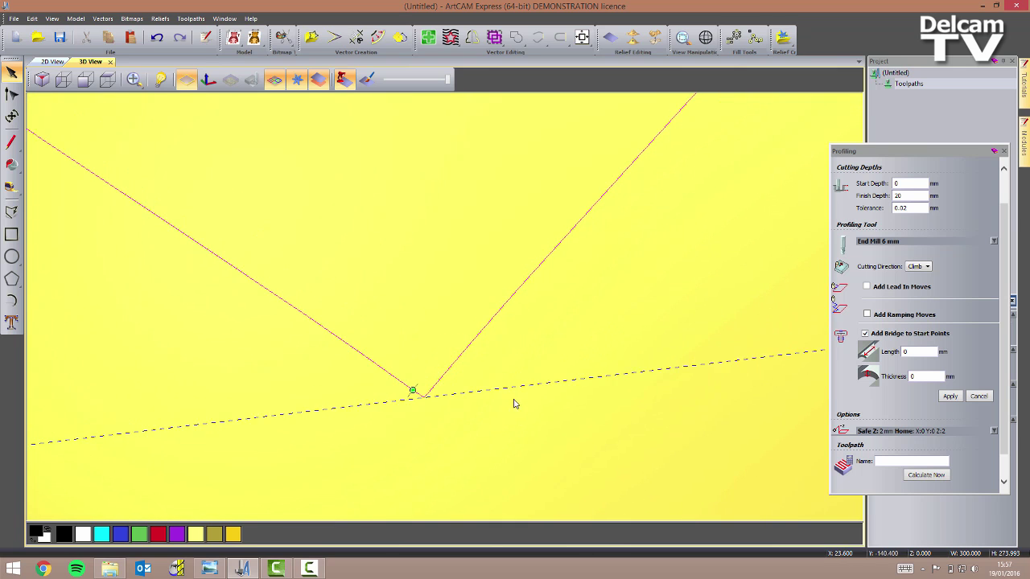
{"action": "left_click_drag", "start_coordinate": [496, 346], "coordinate": [577, 332]}
{"action": "scroll", "coordinate": [577, 332], "scroll_direction": "down", "scroll_amount": 4}
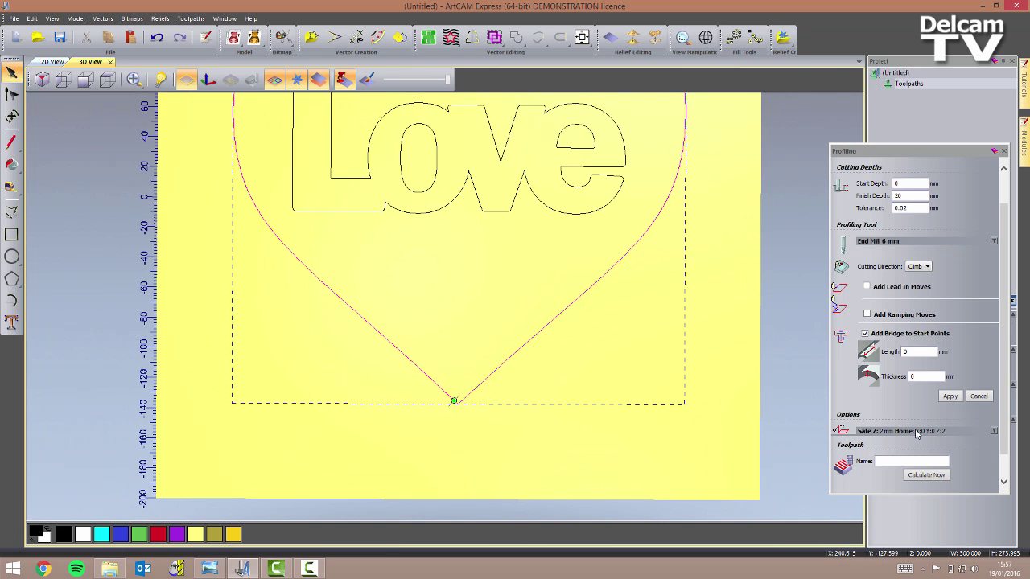
{"action": "left_click", "coordinate": [1004, 151]}
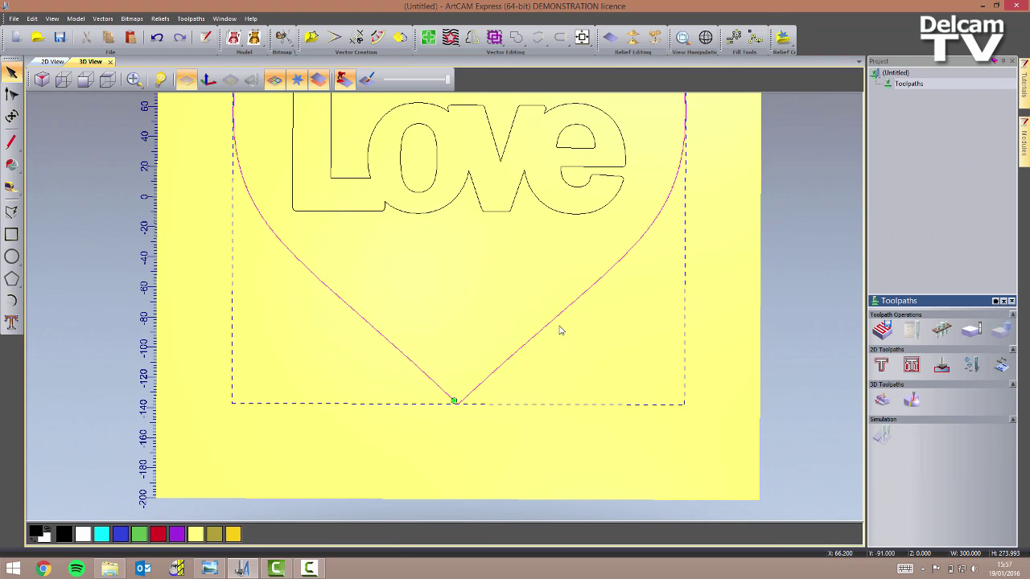
Step: Make the node midway along the heart's lower-right straight side its start node, and finish node editing
{"action": "left_click", "coordinate": [707, 309]}
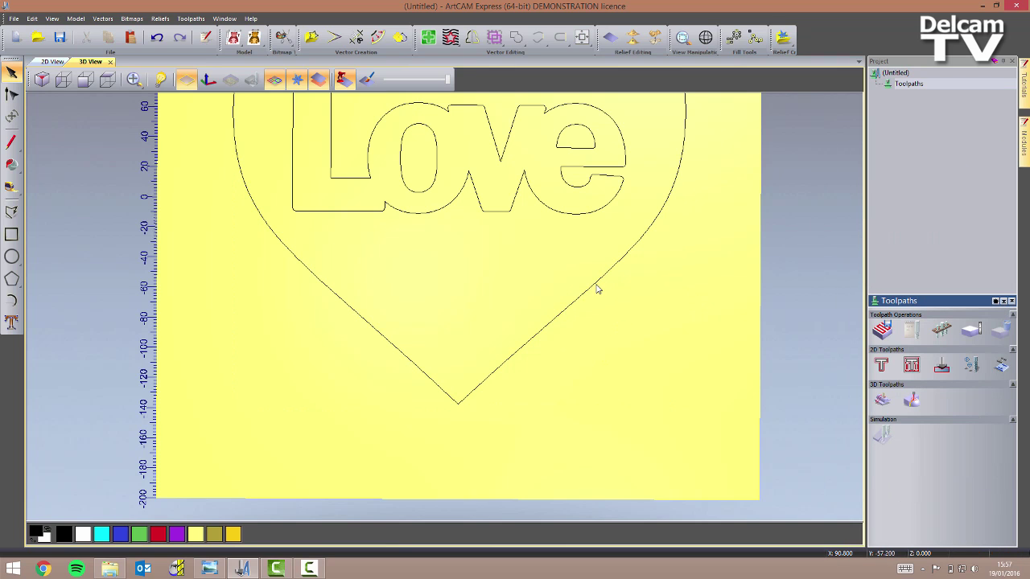
{"action": "left_click", "coordinate": [597, 288]}
{"action": "left_click", "coordinate": [12, 98]}
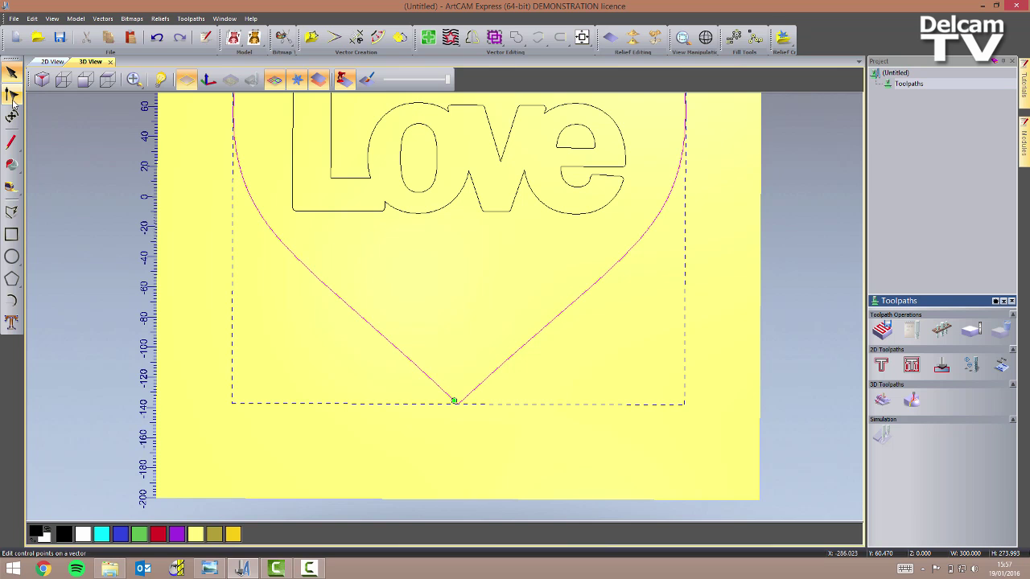
{"action": "left_click", "coordinate": [12, 98]}
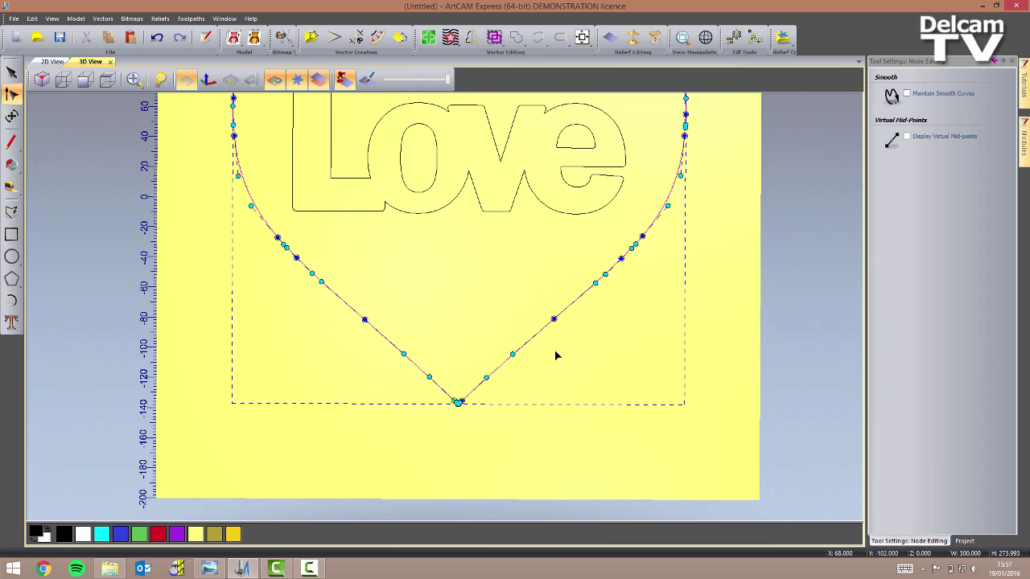
{"action": "right_click", "coordinate": [553, 320]}
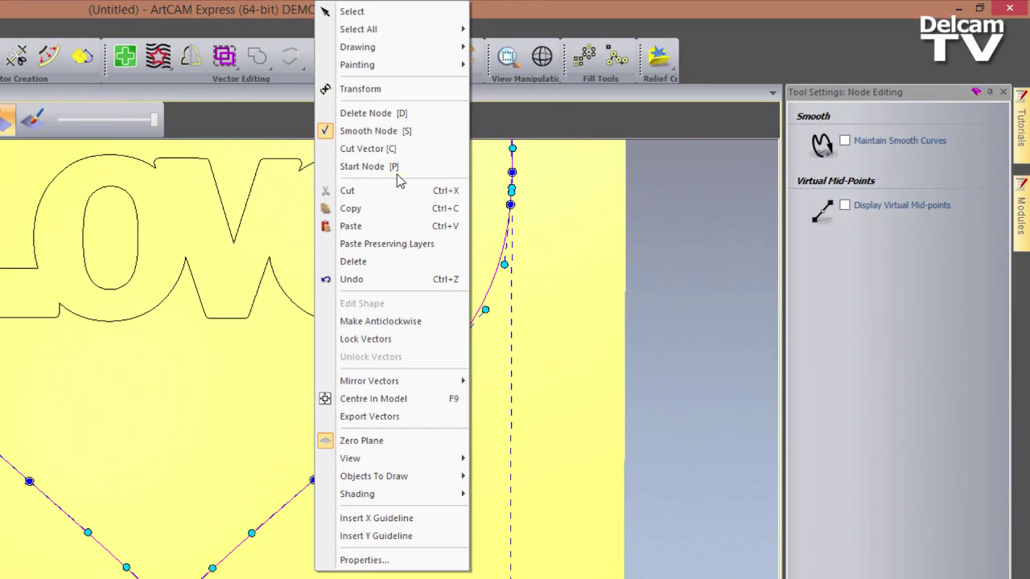
{"action": "left_click", "coordinate": [397, 172]}
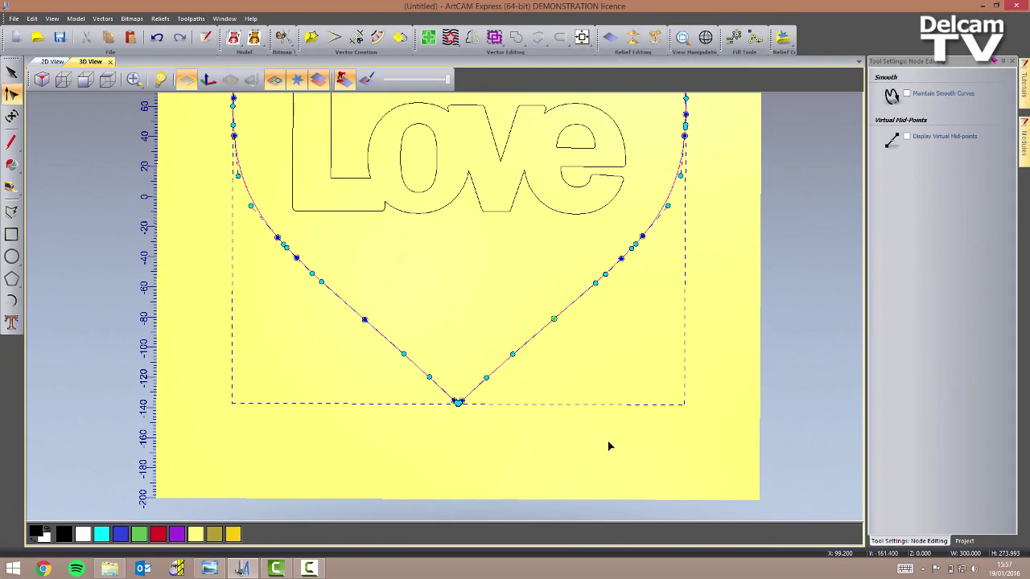
{"action": "left_click", "coordinate": [546, 513]}
{"action": "left_click", "coordinate": [1010, 62]}
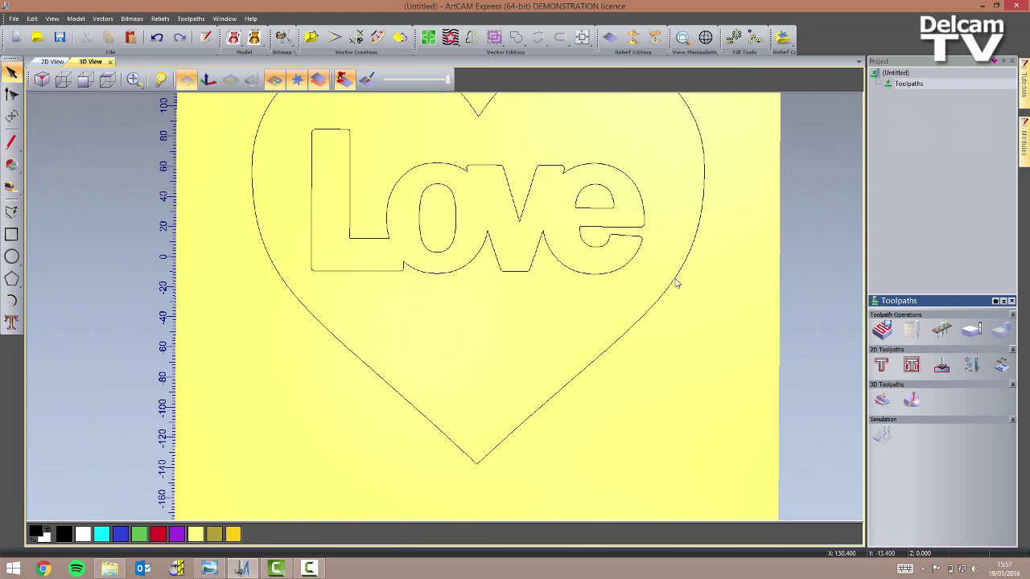
Step: Set up a profiling toolpath along the heart vector with a finish depth of 20 mm
{"action": "left_click", "coordinate": [676, 283]}
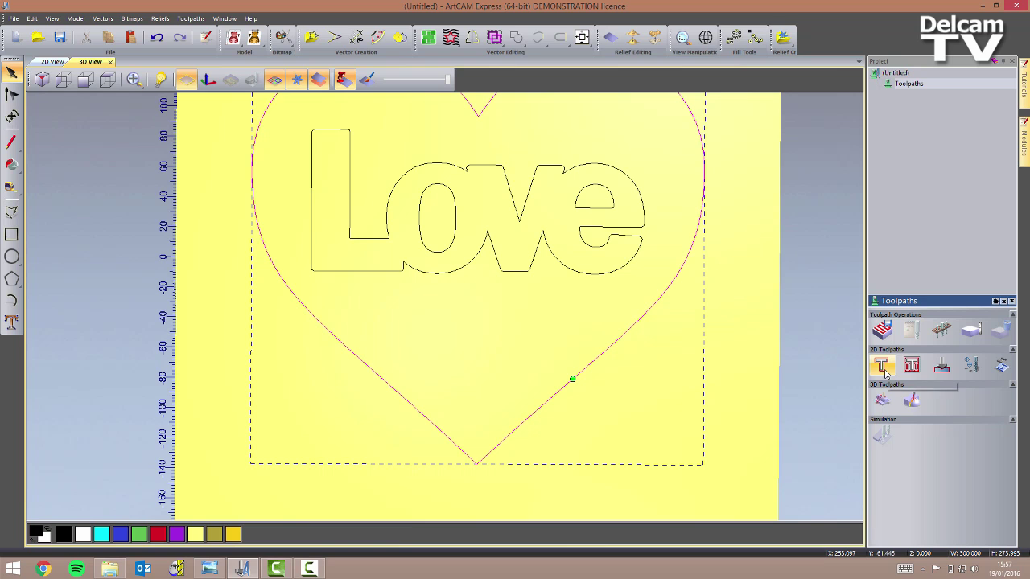
{"action": "left_click", "coordinate": [883, 372]}
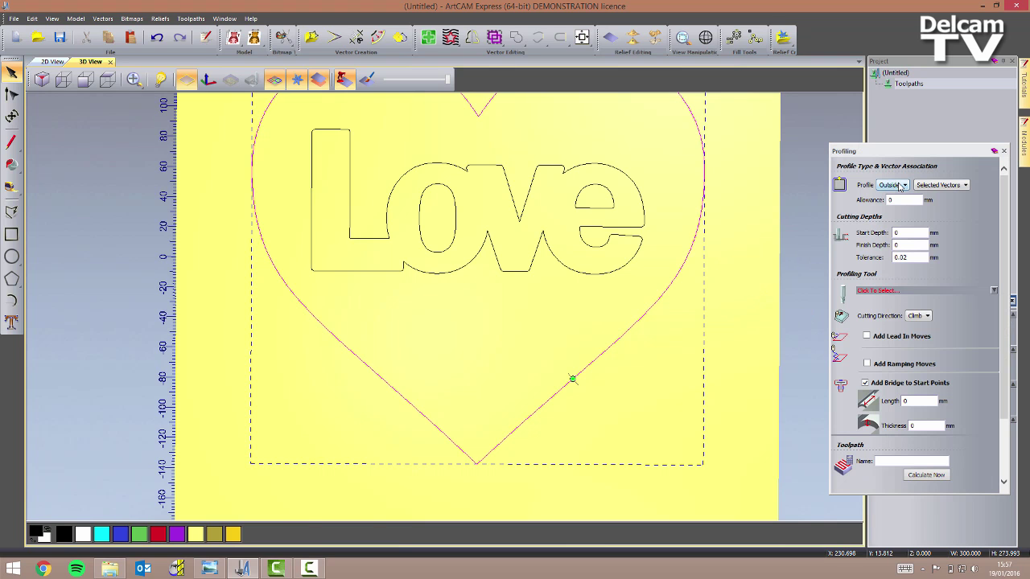
{"action": "left_click", "coordinate": [897, 185]}
{"action": "left_click", "coordinate": [893, 198]}
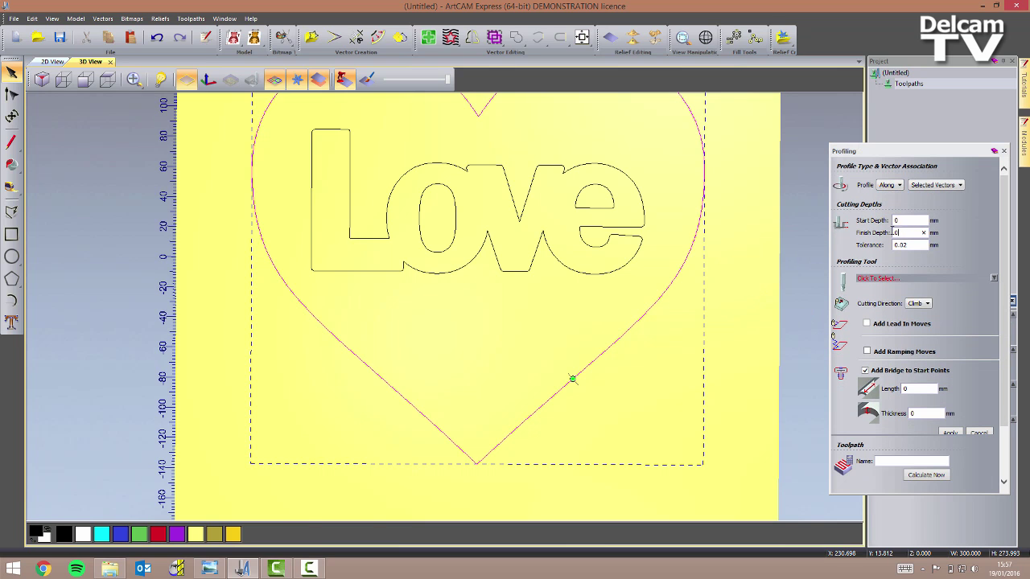
{"action": "left_click", "coordinate": [893, 233]}
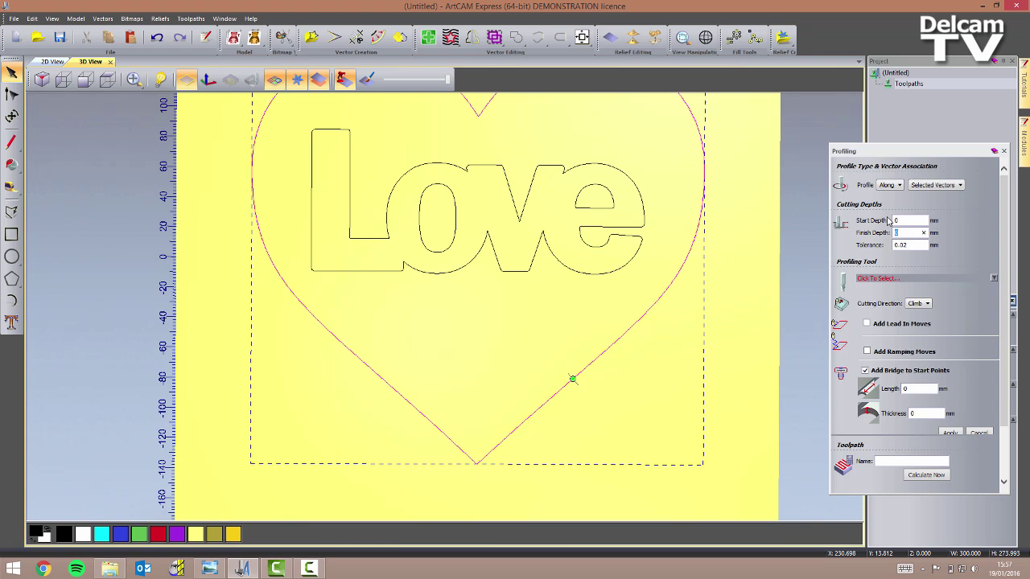
Step: Choose the 6 mm wood or plastic end mill for the profile and set its bridge to 10 mm long and 5 mm thick
{"action": "left_click", "coordinate": [937, 280]}
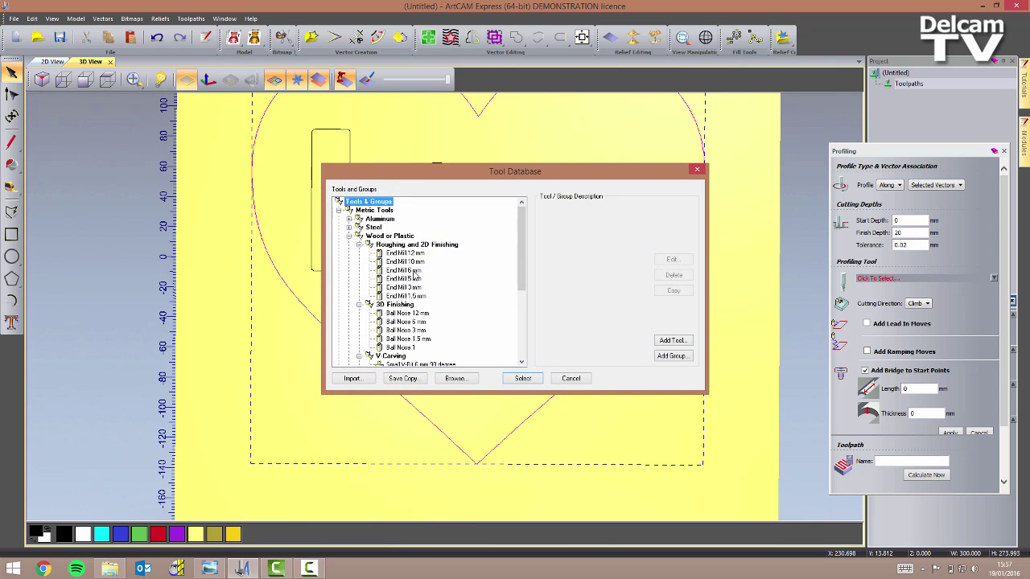
{"action": "left_click", "coordinate": [410, 271]}
{"action": "left_click", "coordinate": [522, 378]}
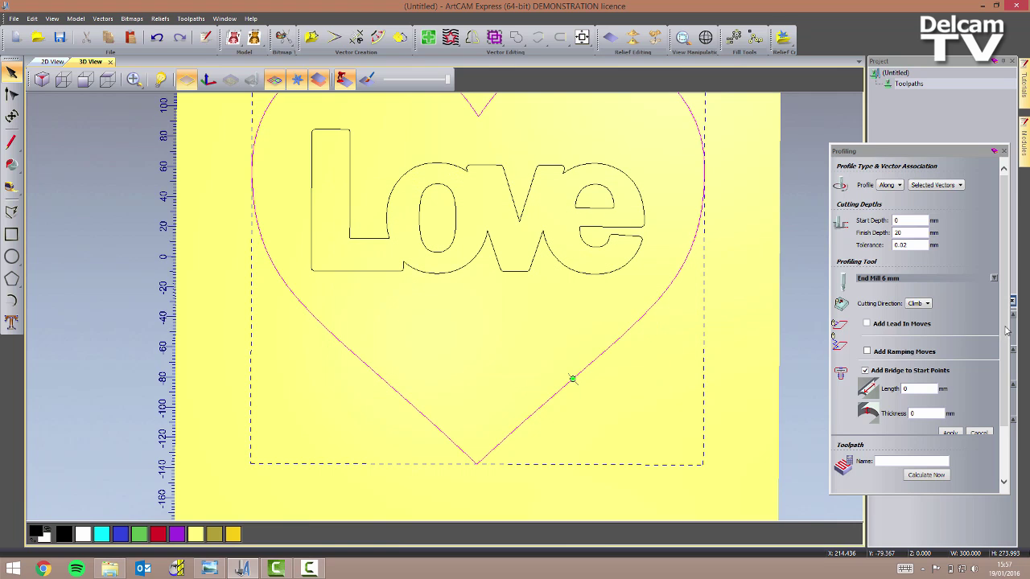
{"action": "scroll", "coordinate": [1006, 386], "scroll_direction": "down", "scroll_amount": 2}
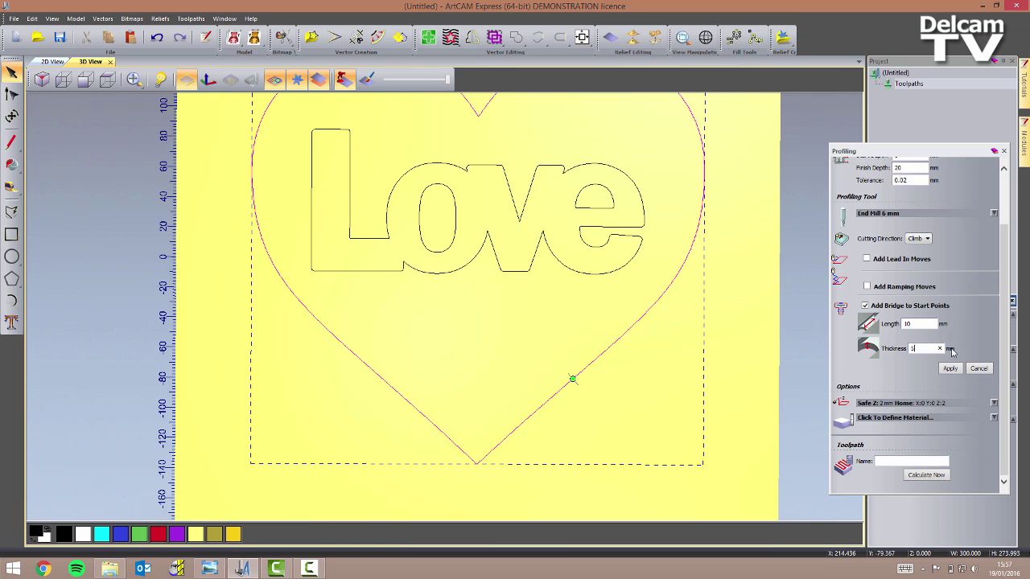
Step: Define the material as 20 mm thick, calculate the heart's profile toolpath and finish the profiling setup
{"action": "left_click", "coordinate": [994, 418]}
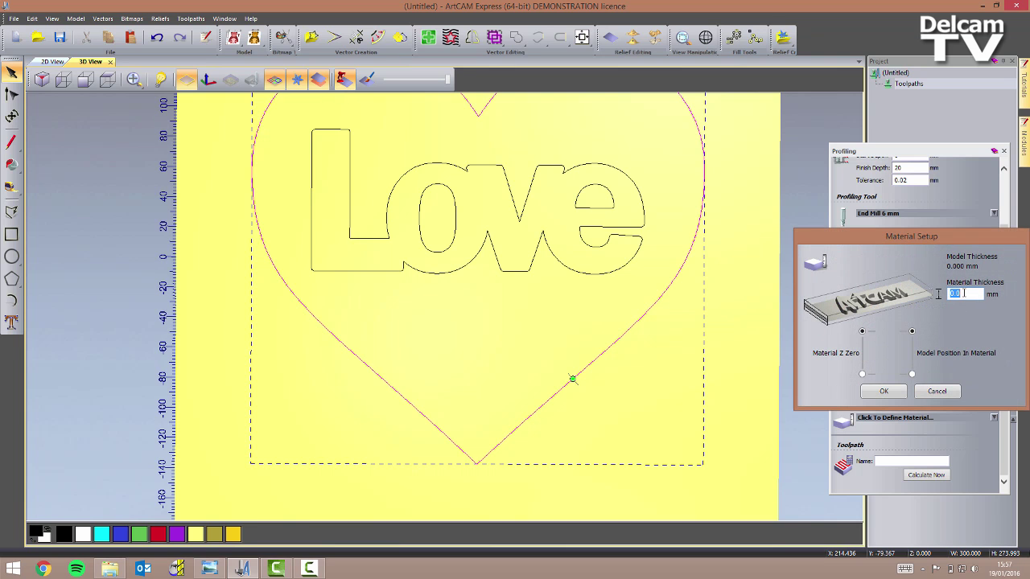
{"action": "type", "text": "20"}
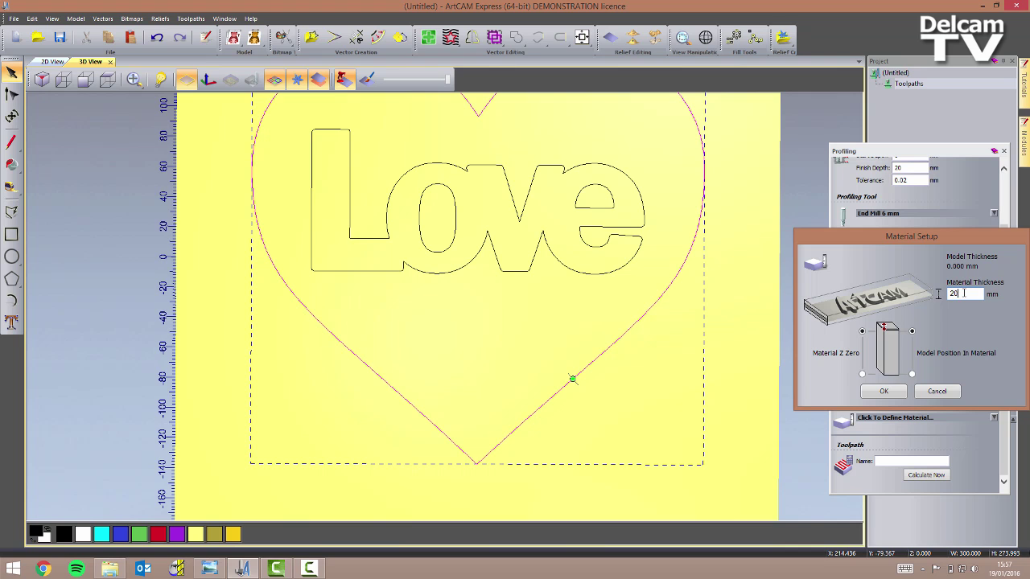
{"action": "left_click", "coordinate": [884, 392]}
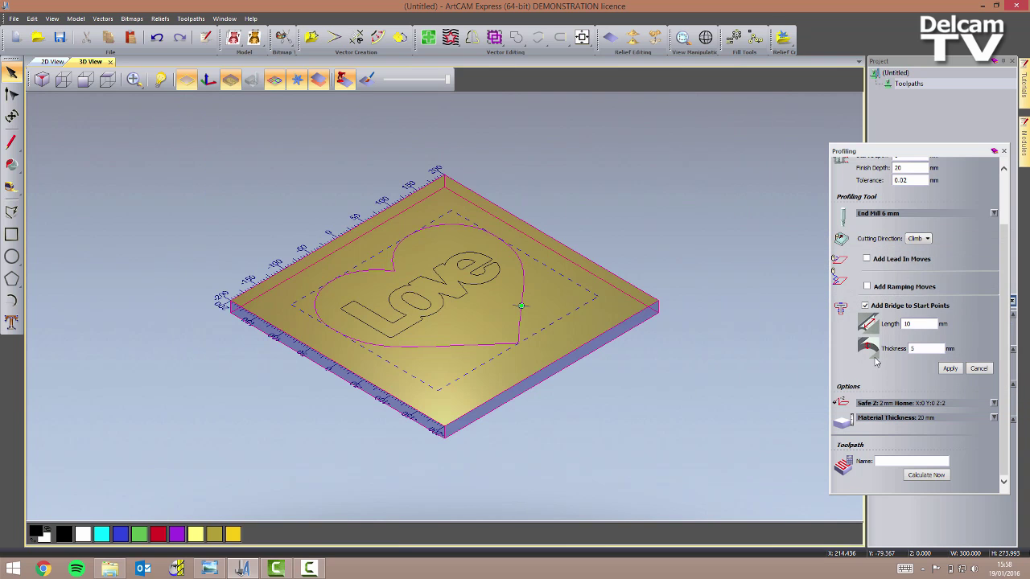
{"action": "left_click", "coordinate": [926, 475]}
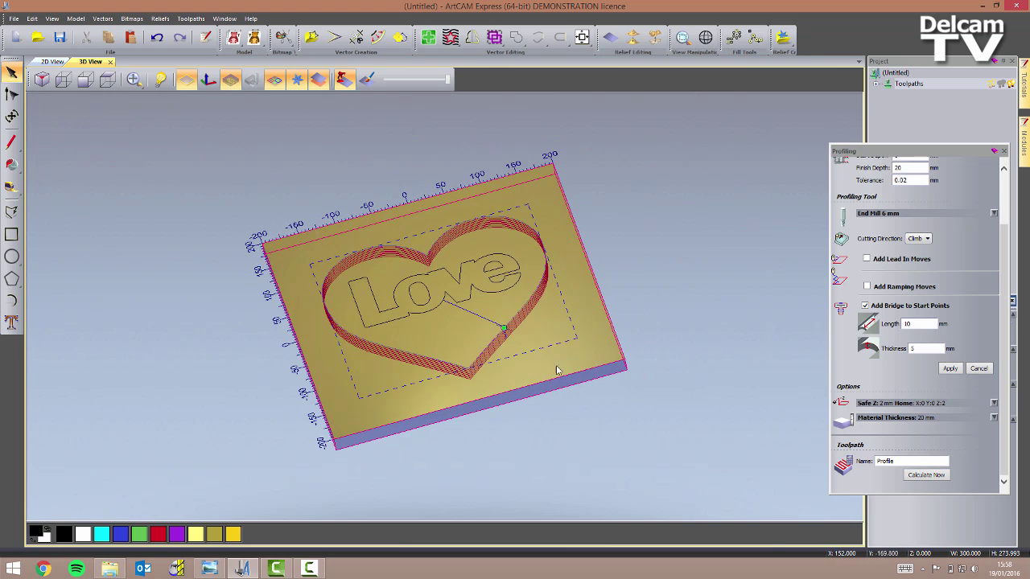
{"action": "left_click_drag", "start_coordinate": [556, 370], "coordinate": [595, 376]}
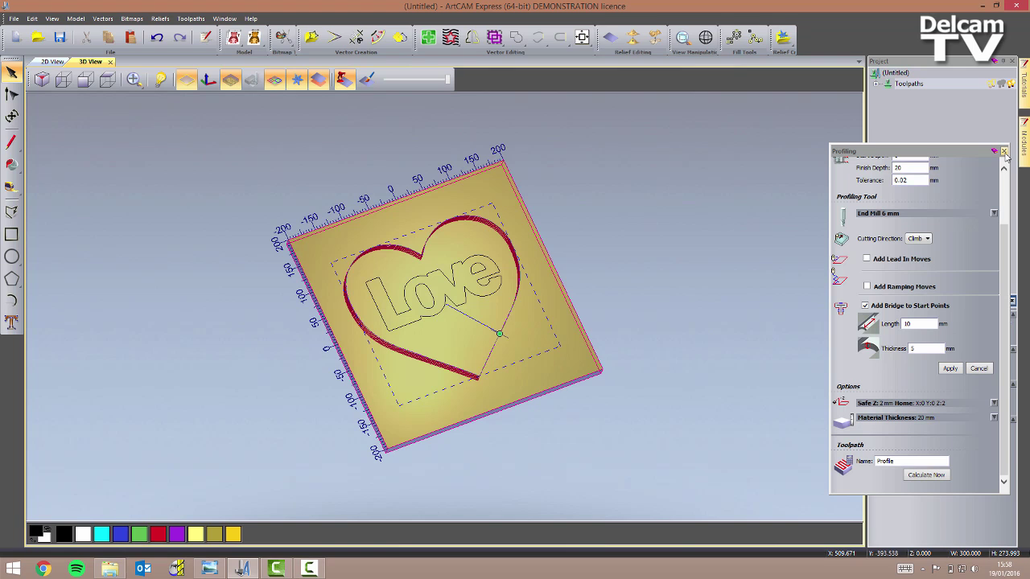
{"action": "left_click", "coordinate": [1004, 153]}
Step: Reopen the heart's Profile toolpath for editing from the project's toolpath list
{"action": "left_click_drag", "start_coordinate": [625, 369], "coordinate": [458, 343]}
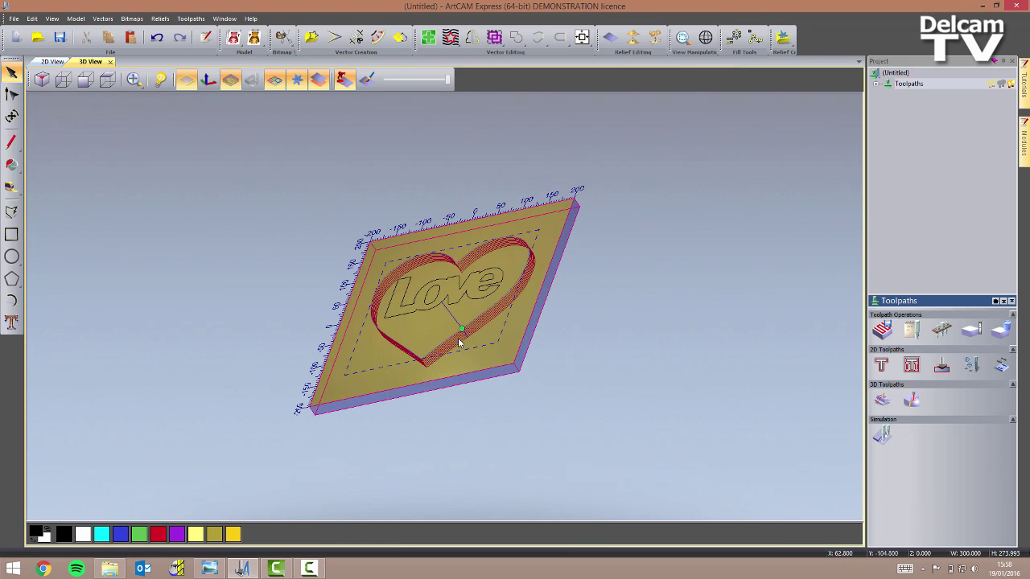
{"action": "scroll", "coordinate": [462, 341], "scroll_direction": "up", "scroll_amount": 5}
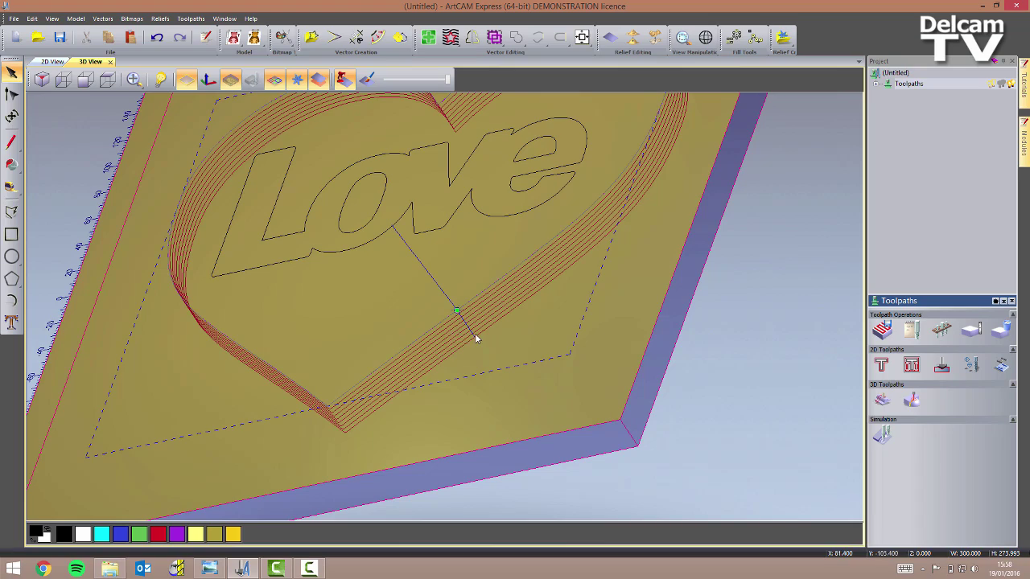
{"action": "left_click_drag", "start_coordinate": [444, 343], "coordinate": [593, 341]}
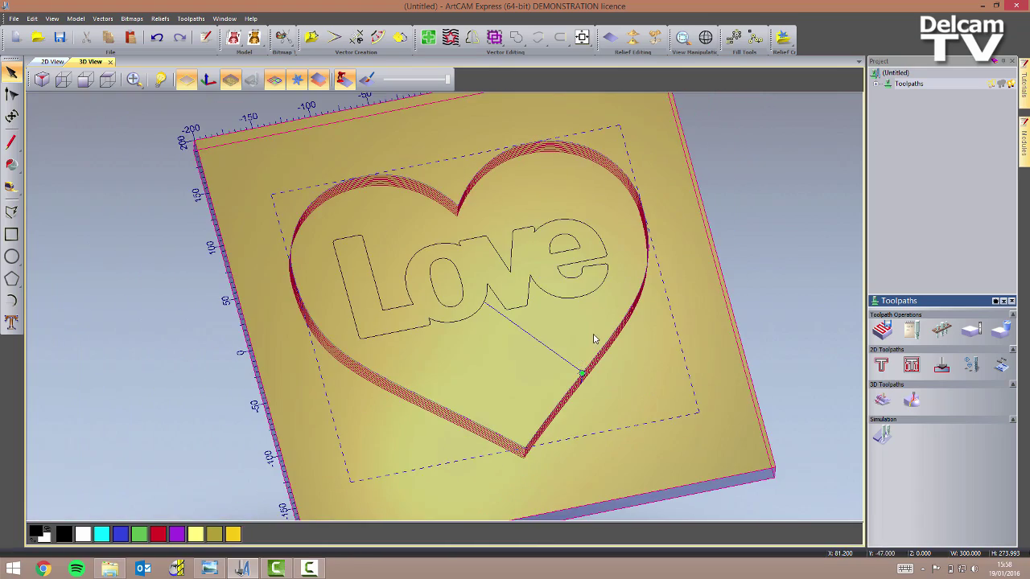
{"action": "left_click", "coordinate": [878, 83]}
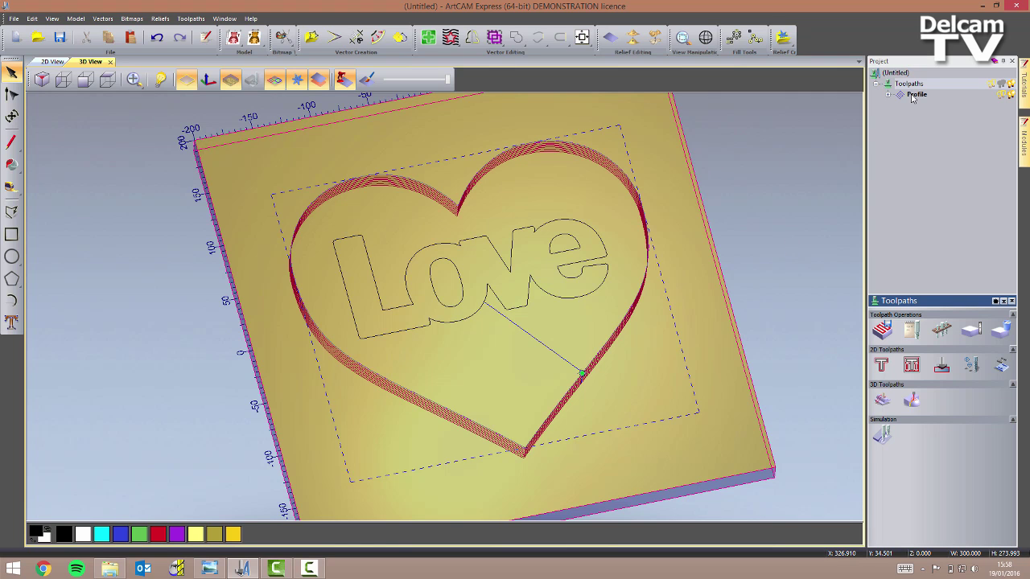
{"action": "left_click", "coordinate": [918, 95]}
{"action": "left_click", "coordinate": [918, 94]}
{"action": "right_click", "coordinate": [917, 95]}
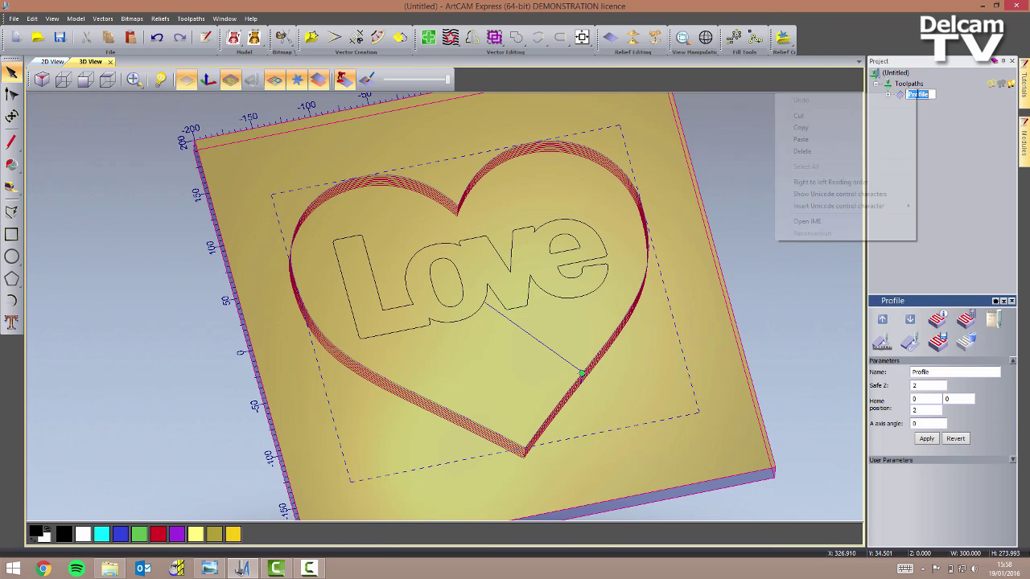
{"action": "left_click", "coordinate": [938, 110]}
{"action": "right_click", "coordinate": [923, 98]}
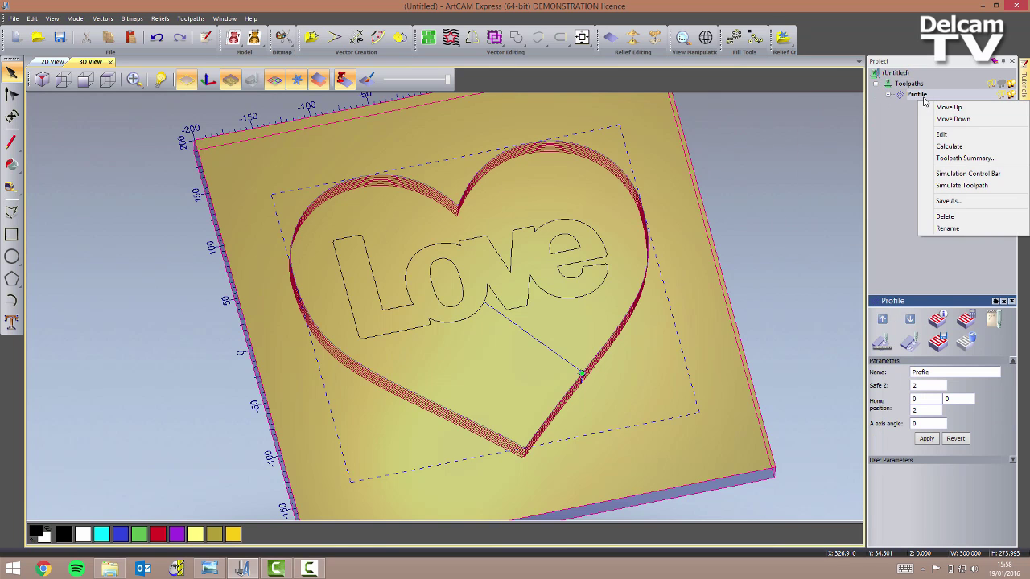
{"action": "left_click", "coordinate": [944, 133]}
Step: Apply the start-point bridge to the heart profile, recalculate the toolpath and finish editing
{"action": "scroll", "coordinate": [1006, 274], "scroll_direction": "down", "scroll_amount": 2}
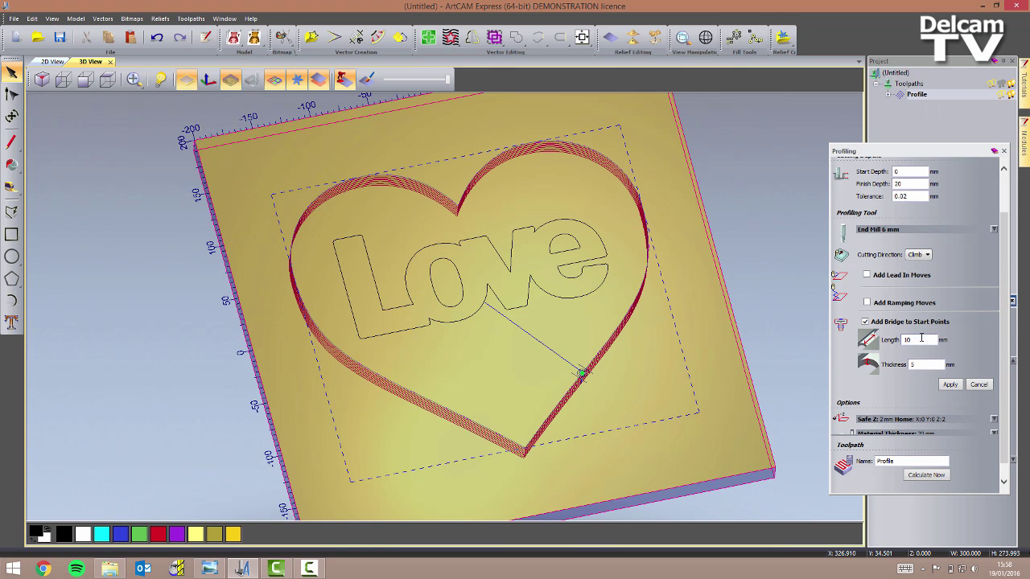
{"action": "left_click", "coordinate": [950, 385]}
{"action": "left_click_drag", "start_coordinate": [780, 393], "coordinate": [546, 392]}
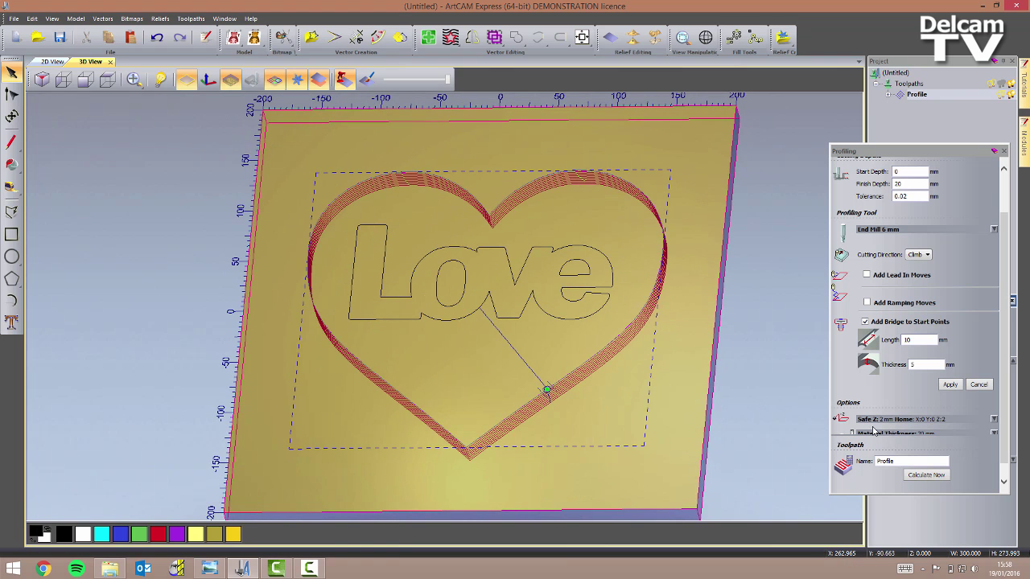
{"action": "left_click", "coordinate": [937, 475]}
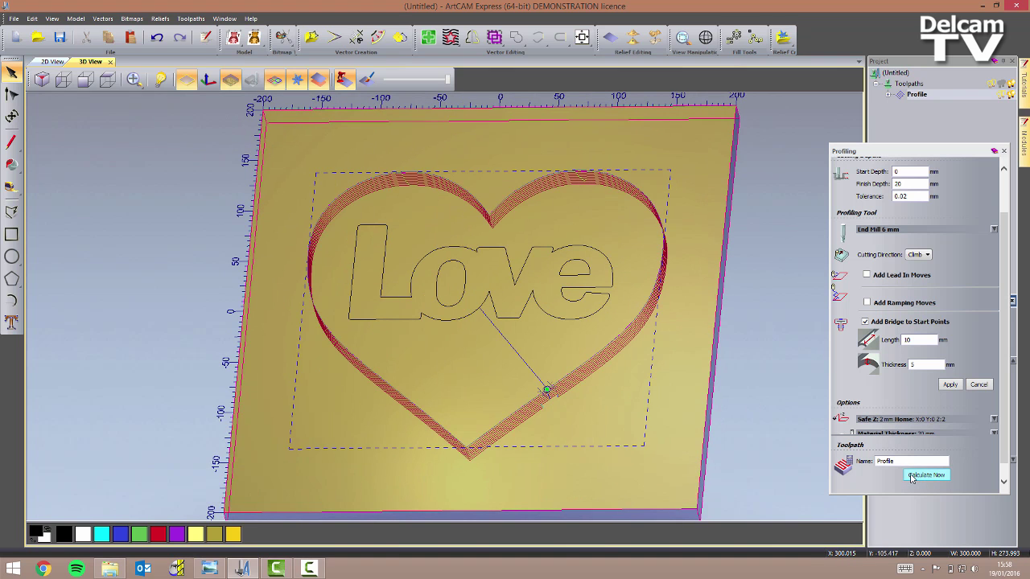
{"action": "left_click", "coordinate": [1003, 153]}
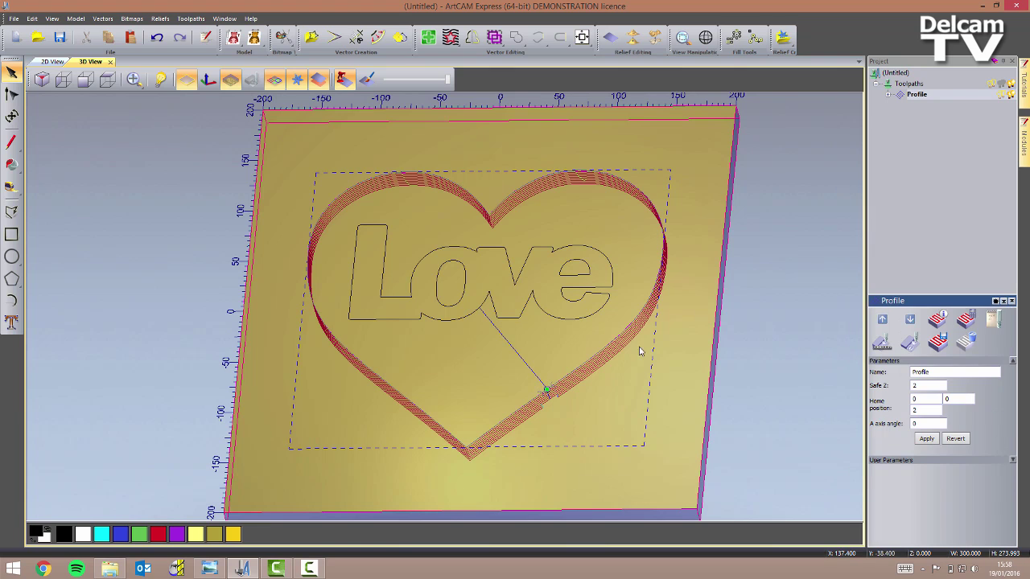
Step: Select only the Love lettering and set up a female inlay pocket toolpath with a finish depth of 10 mm
{"action": "scroll", "coordinate": [546, 406], "scroll_direction": "up", "scroll_amount": 6}
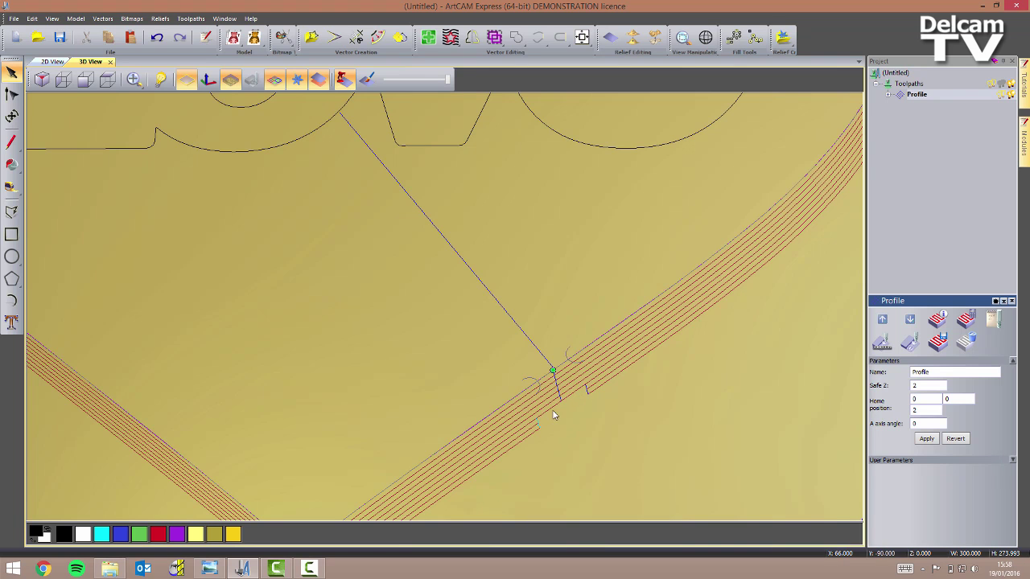
{"action": "mouse_move", "coordinate": [561, 426]}
{"action": "left_mouse_down"}
{"action": "mouse_move", "coordinate": [544, 427]}
{"action": "mouse_move", "coordinate": [568, 412]}
{"action": "left_mouse_up"}
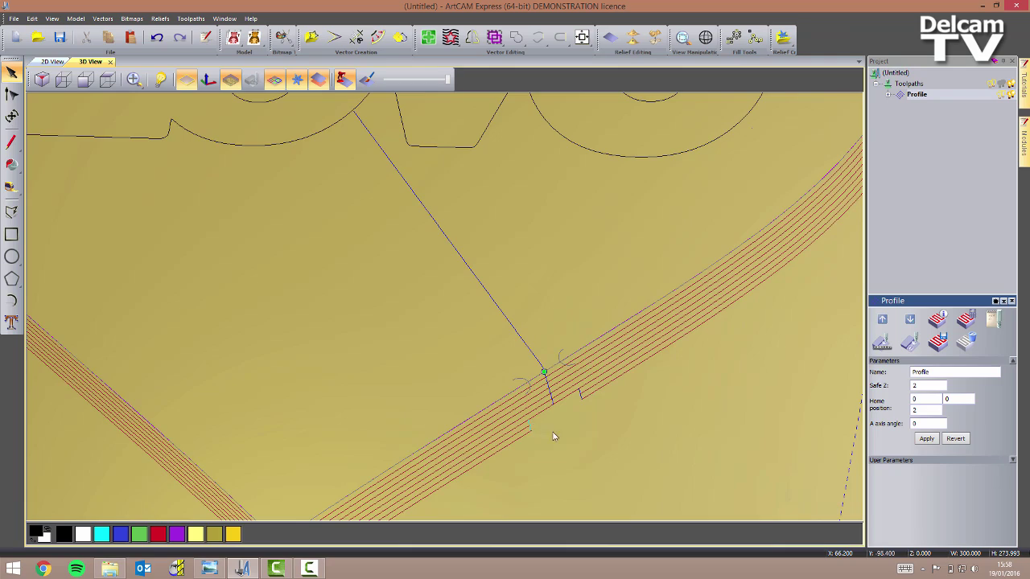
{"action": "scroll", "coordinate": [549, 381], "scroll_direction": "down", "scroll_amount": 5}
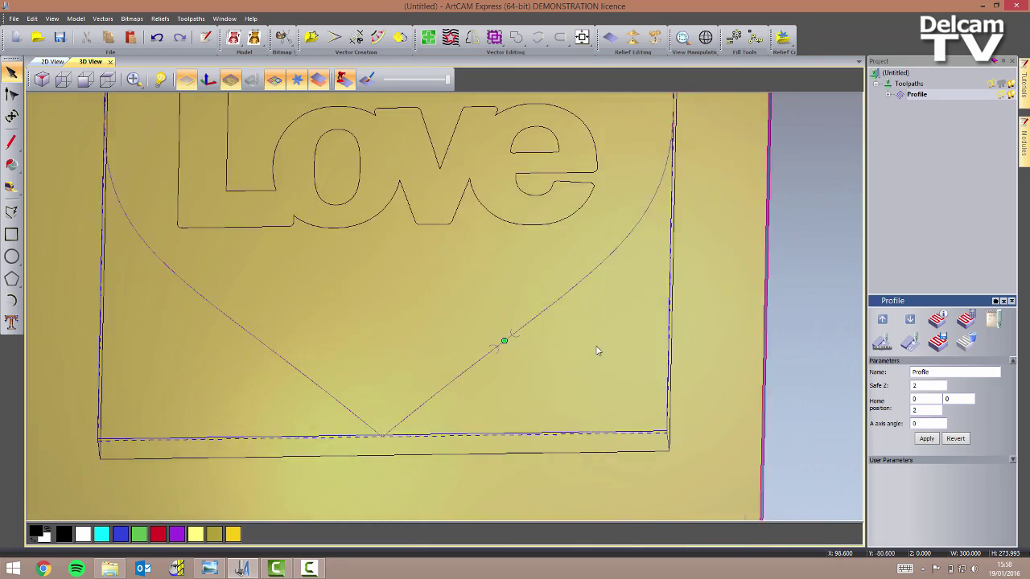
{"action": "scroll", "coordinate": [597, 350], "scroll_direction": "down", "scroll_amount": 3}
{"action": "left_click_drag", "start_coordinate": [568, 329], "coordinate": [588, 375]}
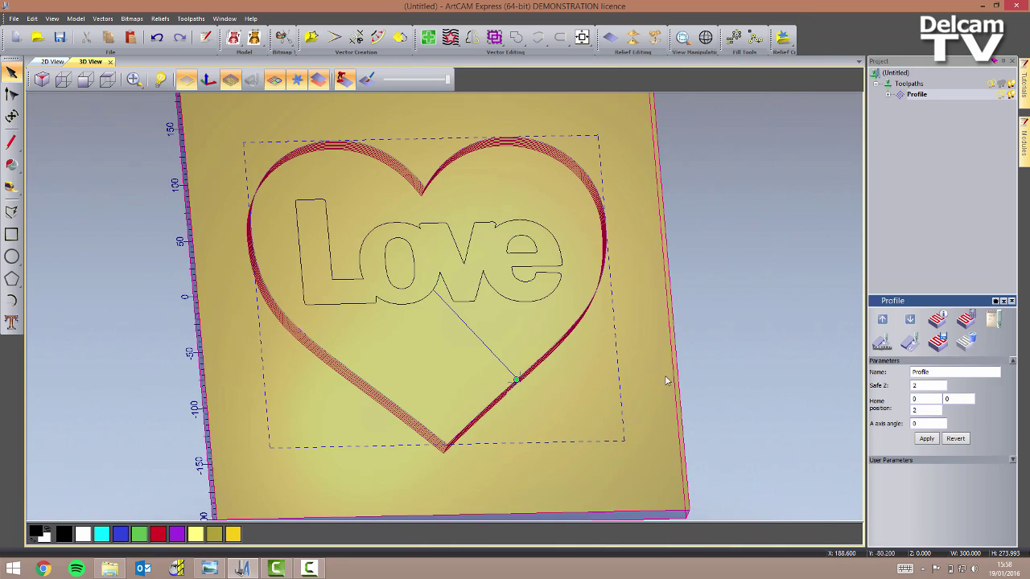
{"action": "left_click", "coordinate": [718, 324]}
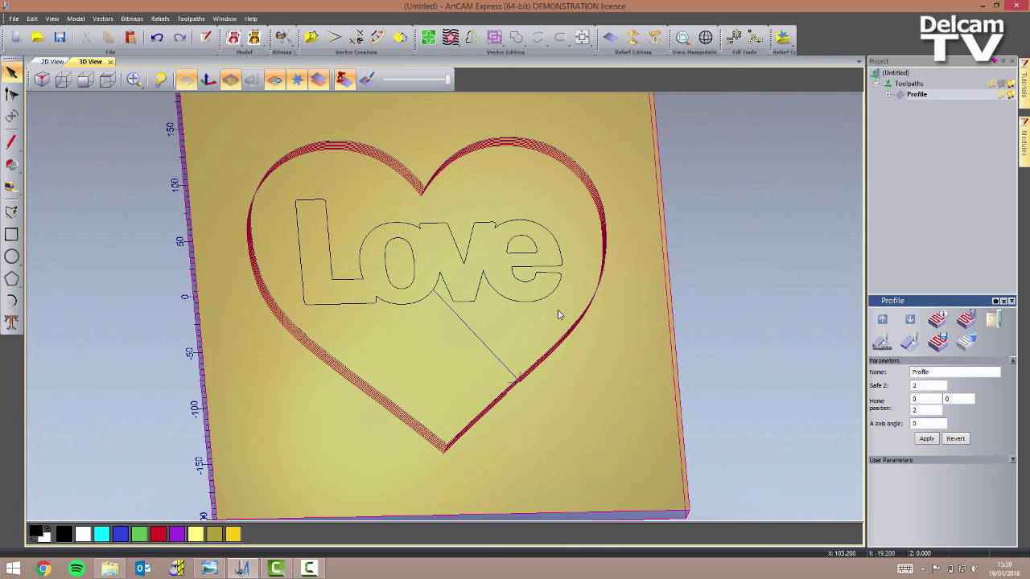
{"action": "mouse_move", "coordinate": [558, 312]}
{"action": "left_mouse_down"}
{"action": "mouse_move", "coordinate": [398, 258]}
{"action": "mouse_move", "coordinate": [294, 197]}
{"action": "left_mouse_up"}
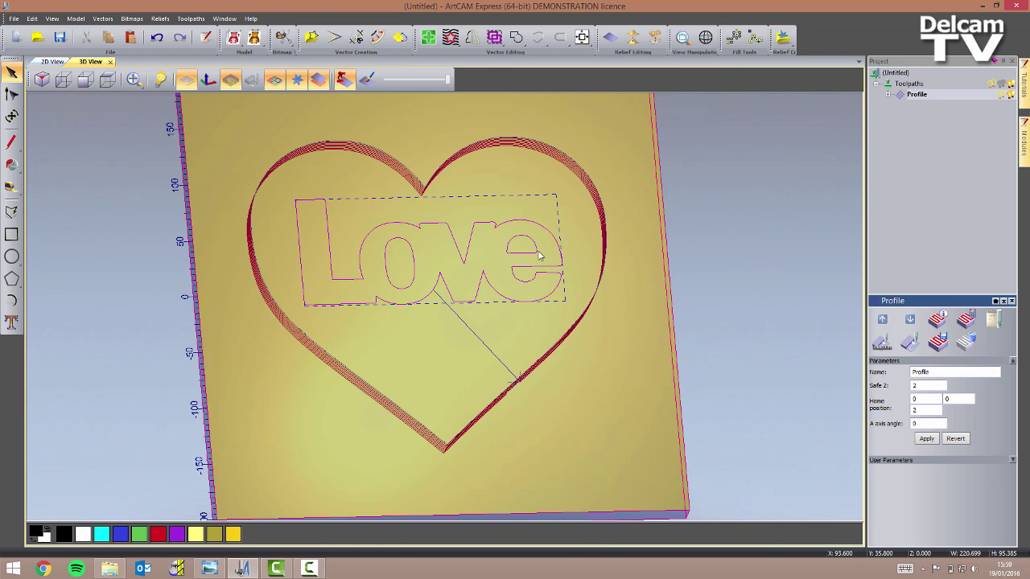
{"action": "left_click", "coordinate": [919, 85]}
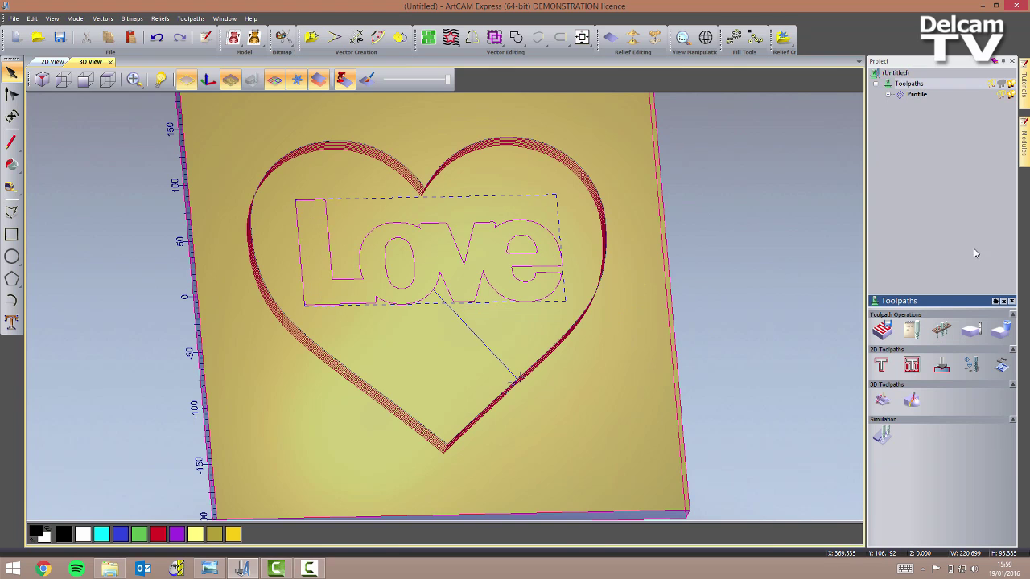
{"action": "left_click", "coordinate": [1001, 366]}
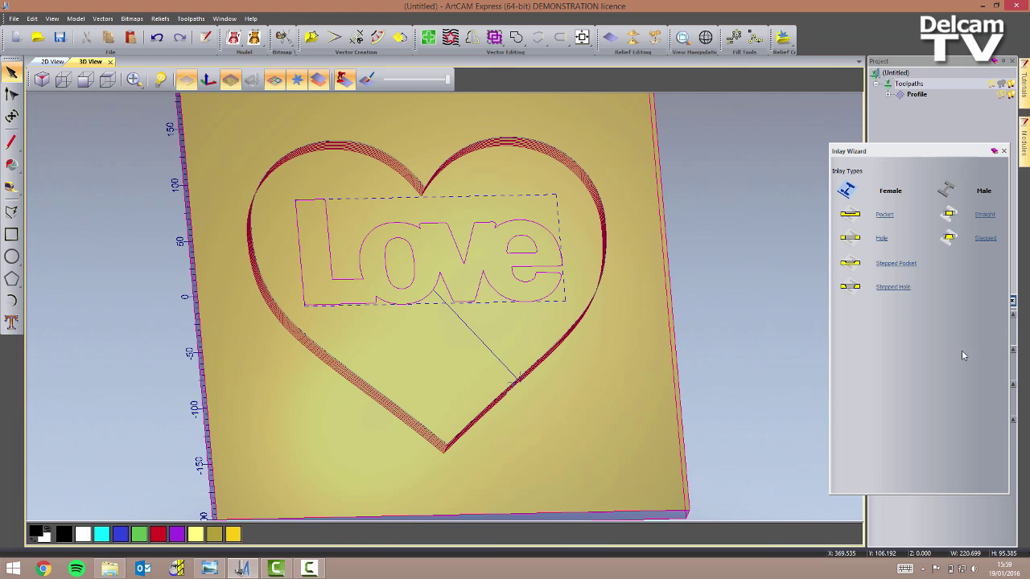
{"action": "left_click", "coordinate": [885, 216]}
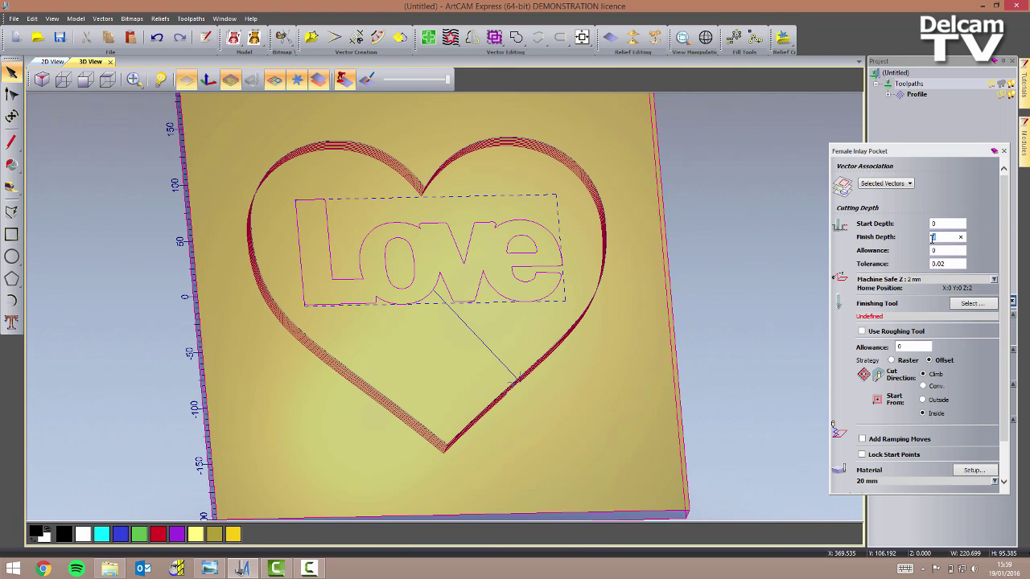
Step: Choose the 1.5 mm wood or plastic end mill as the inlay pocket's finishing tool
{"action": "left_click", "coordinate": [974, 305]}
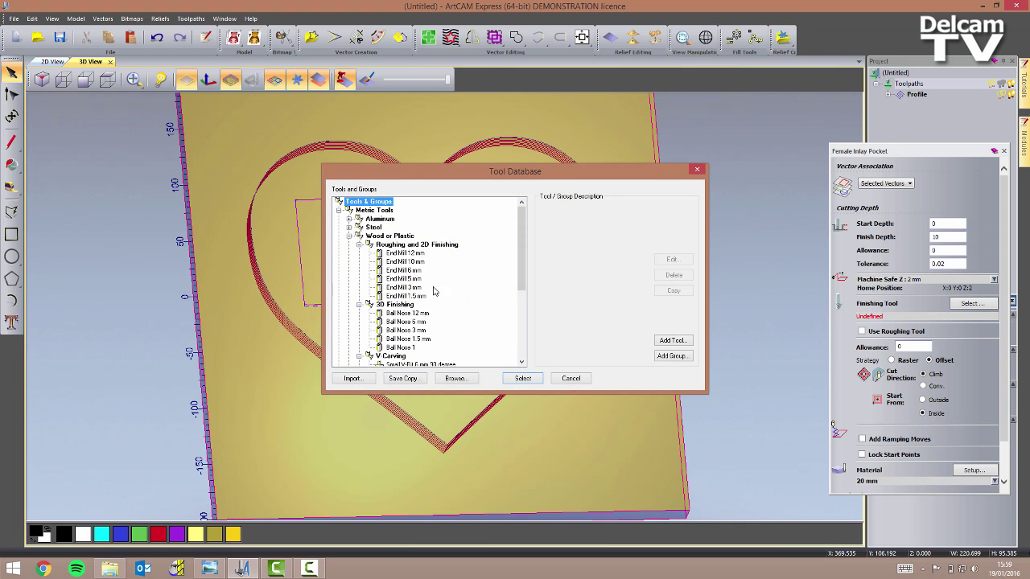
{"action": "left_click", "coordinate": [410, 296]}
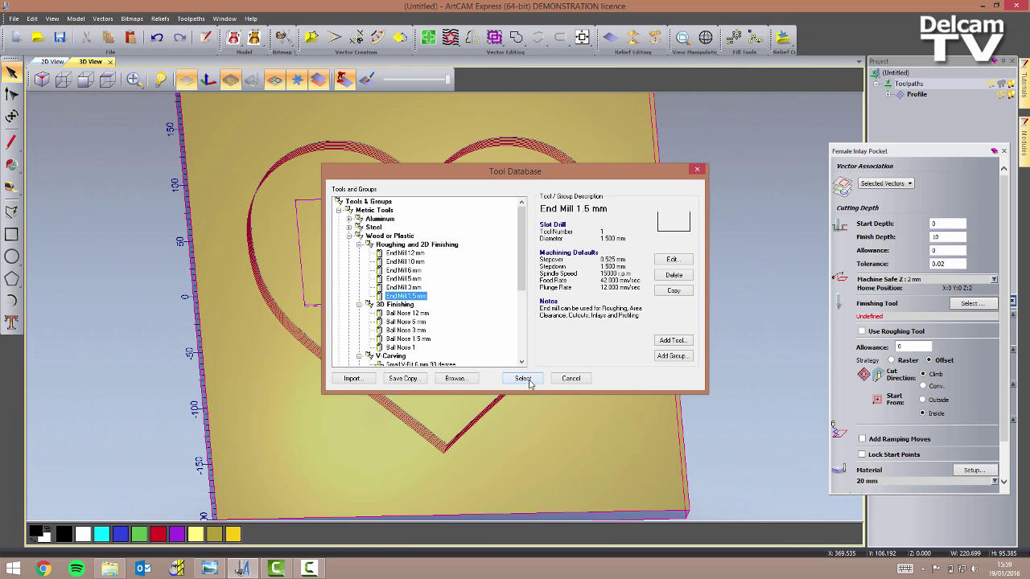
{"action": "left_click", "coordinate": [523, 378]}
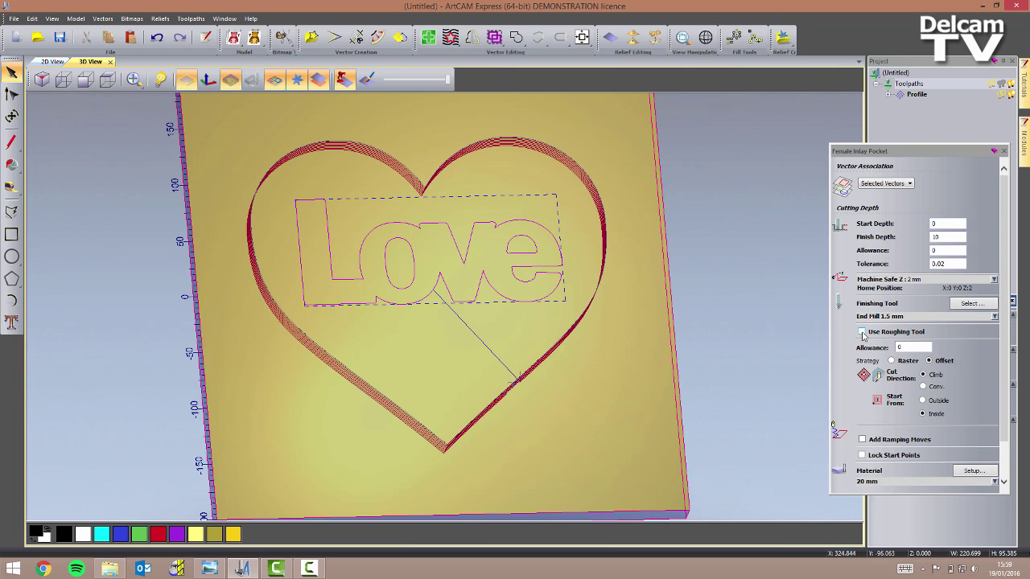
Step: Enable a roughing tool for the inlay pocket and choose the 10 mm wood or plastic end mill
{"action": "left_click", "coordinate": [862, 332]}
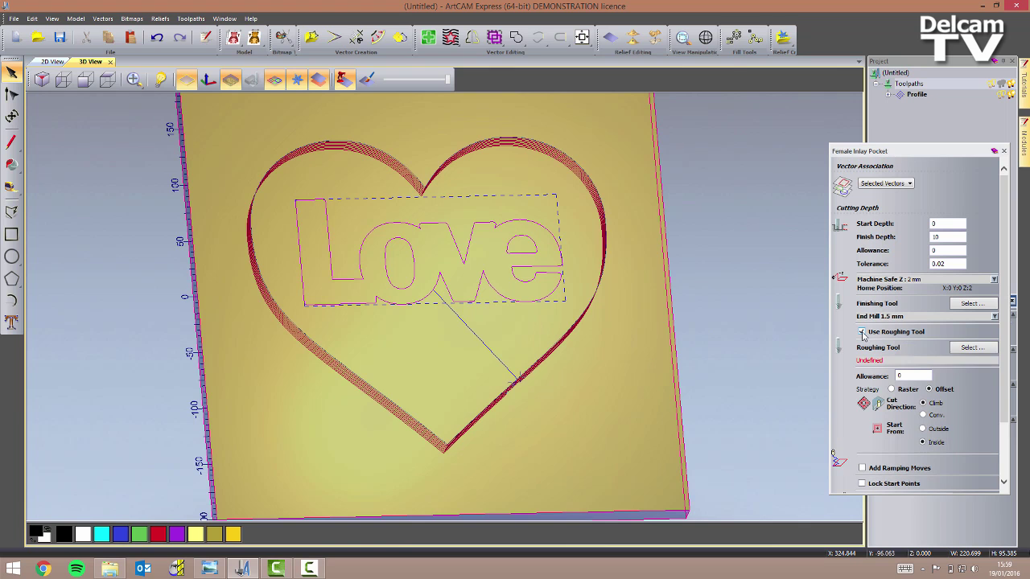
{"action": "left_click", "coordinate": [972, 348]}
{"action": "scroll", "coordinate": [521, 267], "scroll_direction": "down", "scroll_amount": 1}
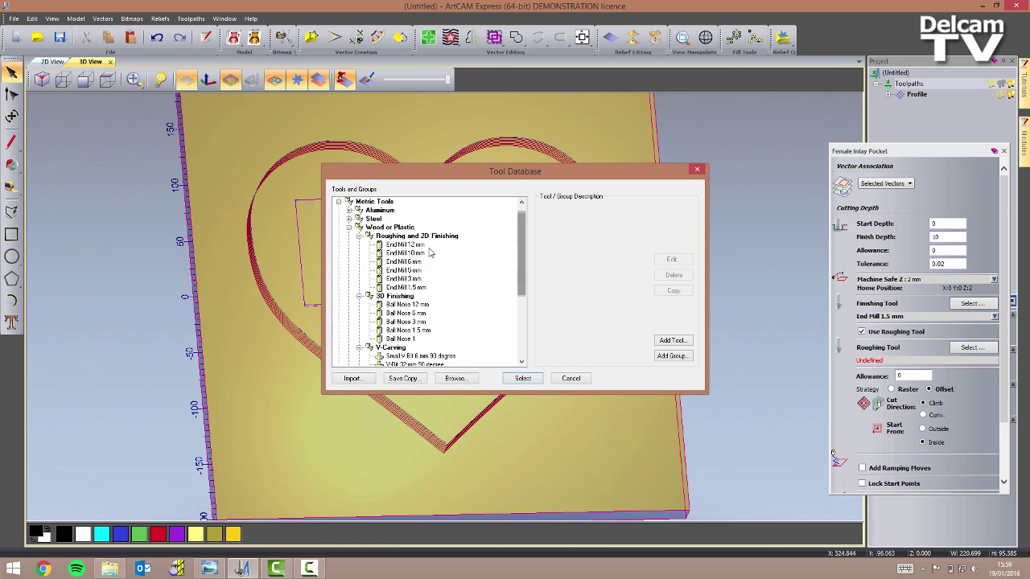
{"action": "left_click", "coordinate": [414, 253]}
{"action": "left_click", "coordinate": [523, 378]}
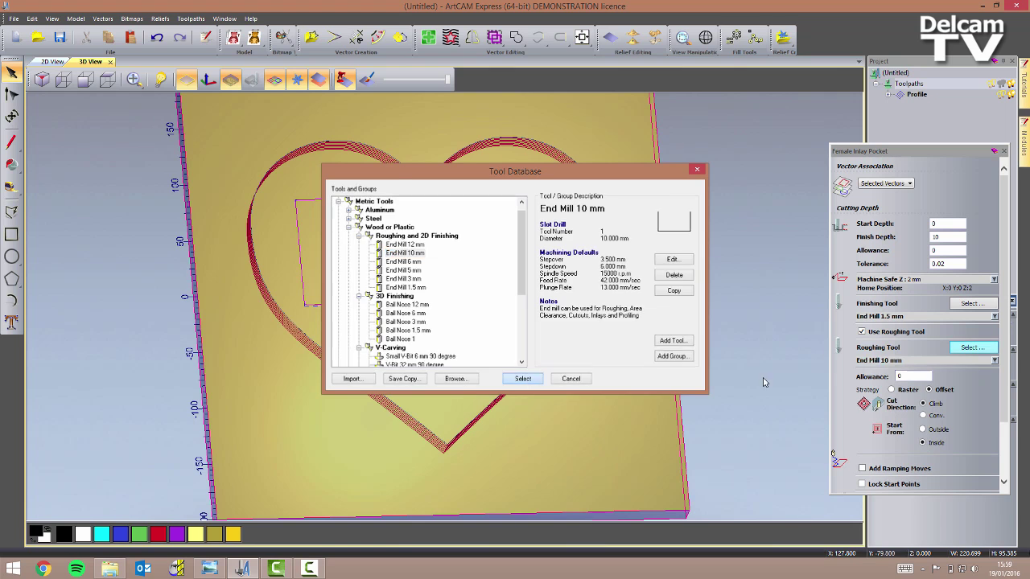
{"action": "scroll", "coordinate": [885, 354], "scroll_direction": "down", "scroll_amount": 3}
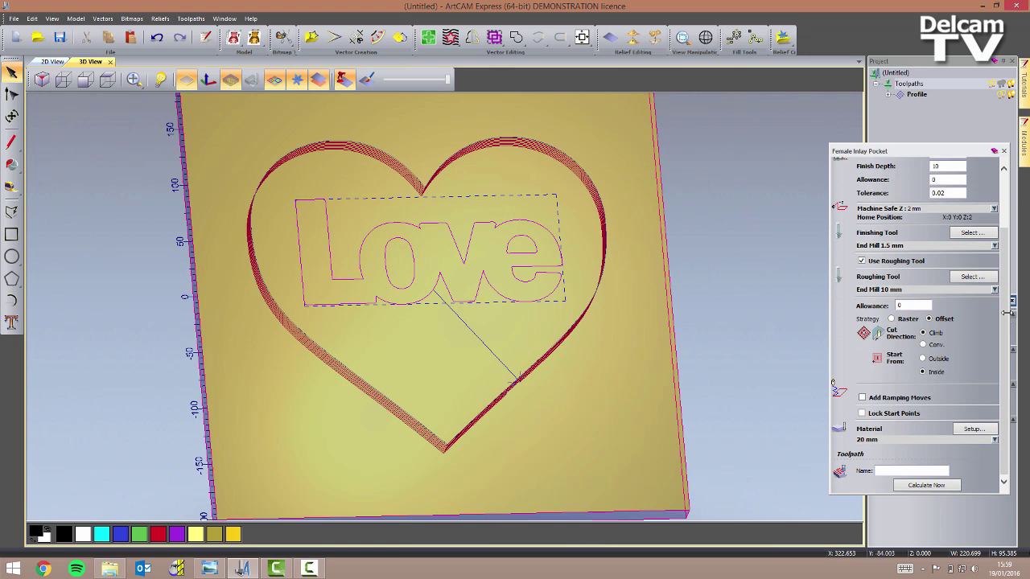
{"action": "left_click_drag", "start_coordinate": [1006, 304], "coordinate": [1005, 325]}
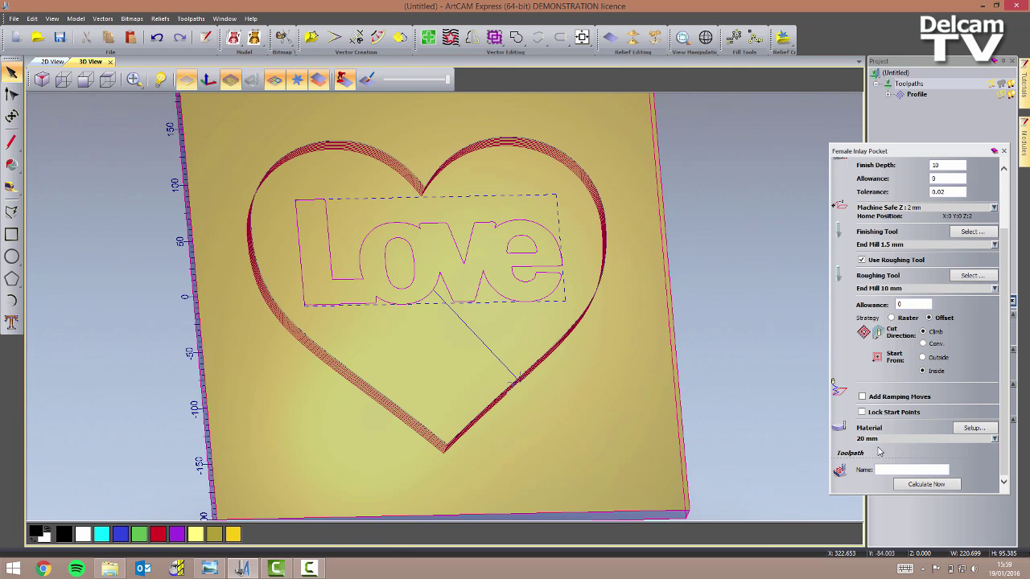
Step: Calculate the female inlay pocket toolpath for the lettering and close its setup
{"action": "left_click", "coordinate": [925, 483]}
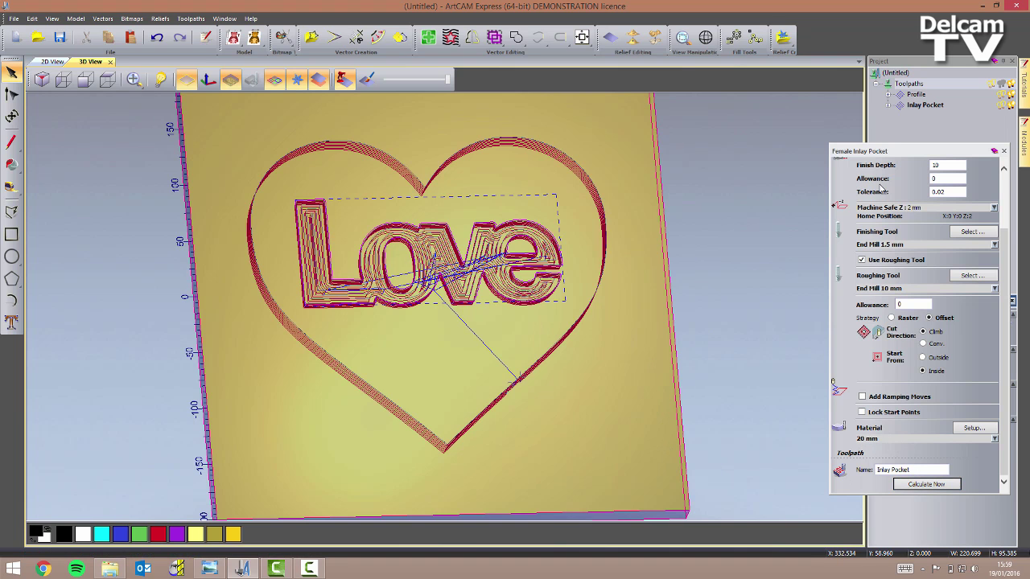
{"action": "left_click", "coordinate": [1003, 150]}
{"action": "left_click_drag", "start_coordinate": [646, 310], "coordinate": [625, 338]}
{"action": "left_click_drag", "start_coordinate": [398, 345], "coordinate": [842, 209]}
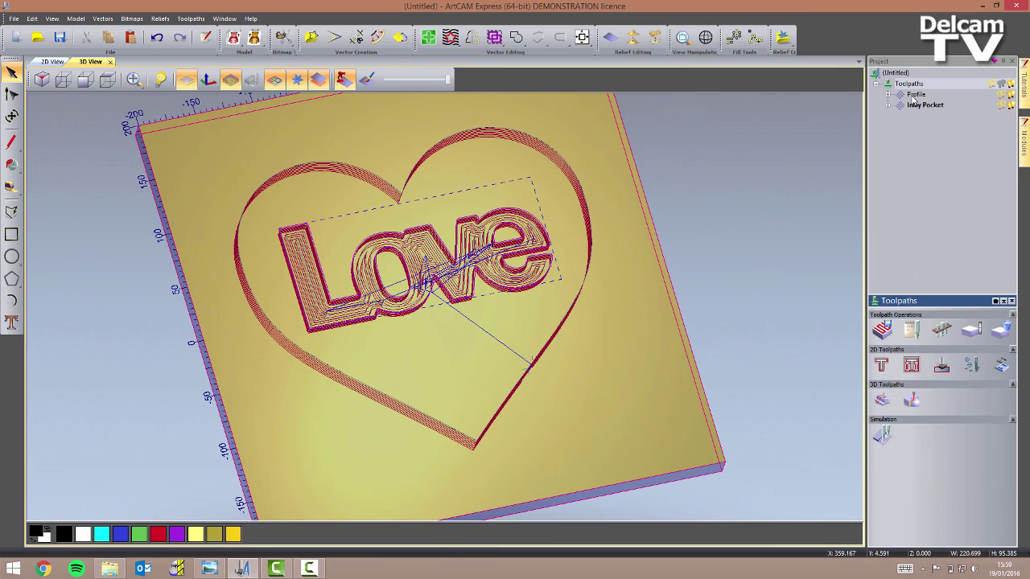
Step: Hide the heart profile toolpath and inspect the inlay pocket's 10 mm roughing and 1.5 mm finishing passes separately
{"action": "left_click", "coordinate": [888, 106]}
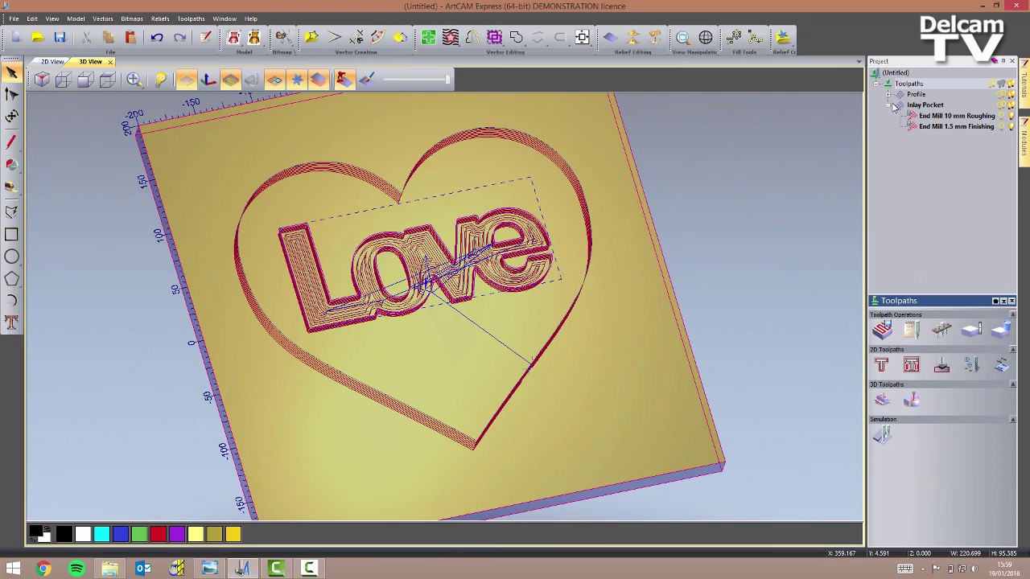
{"action": "left_click", "coordinate": [1011, 95]}
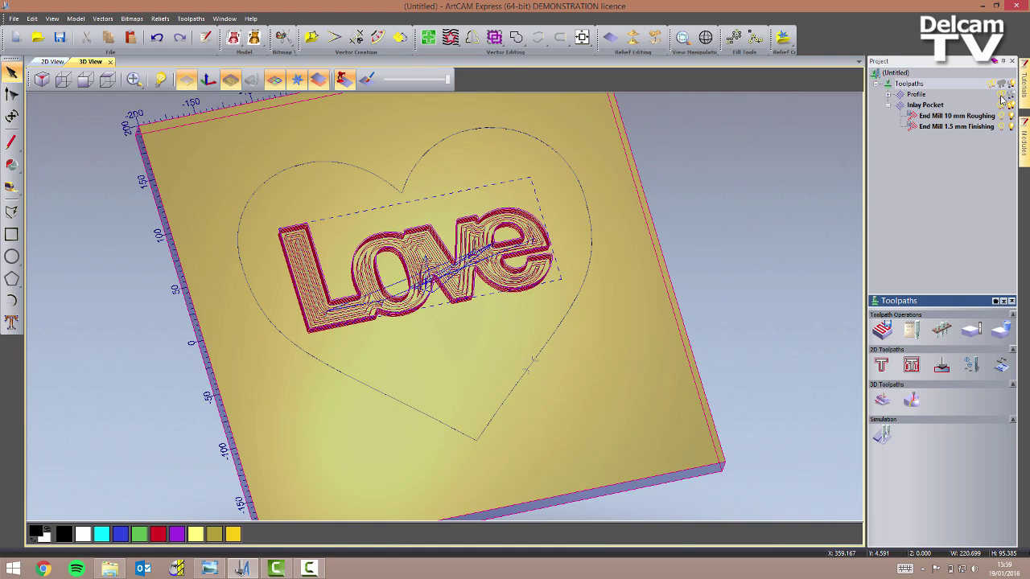
{"action": "left_click", "coordinate": [1010, 127]}
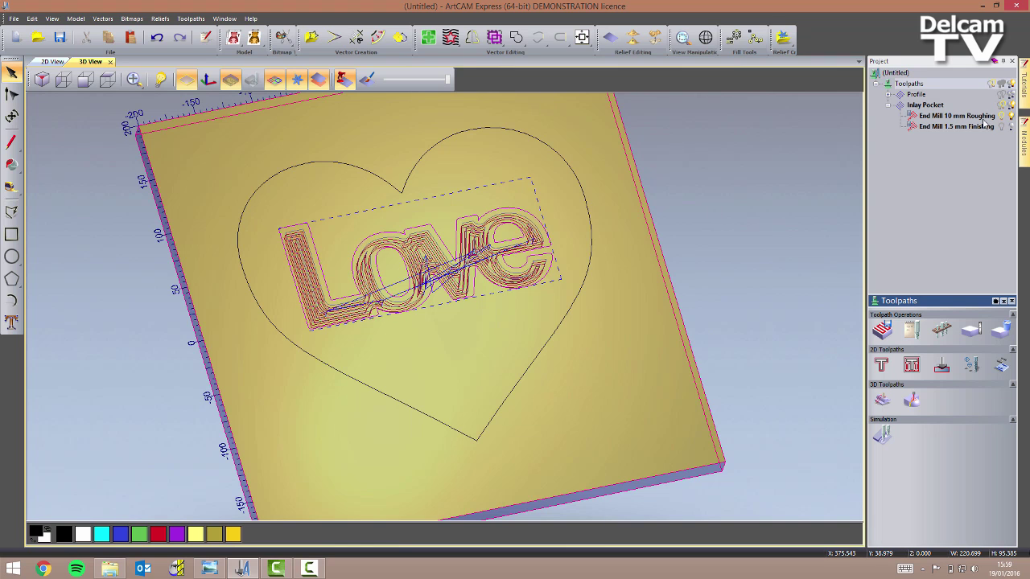
{"action": "left_click", "coordinate": [1006, 117]}
{"action": "left_click", "coordinate": [1010, 127]}
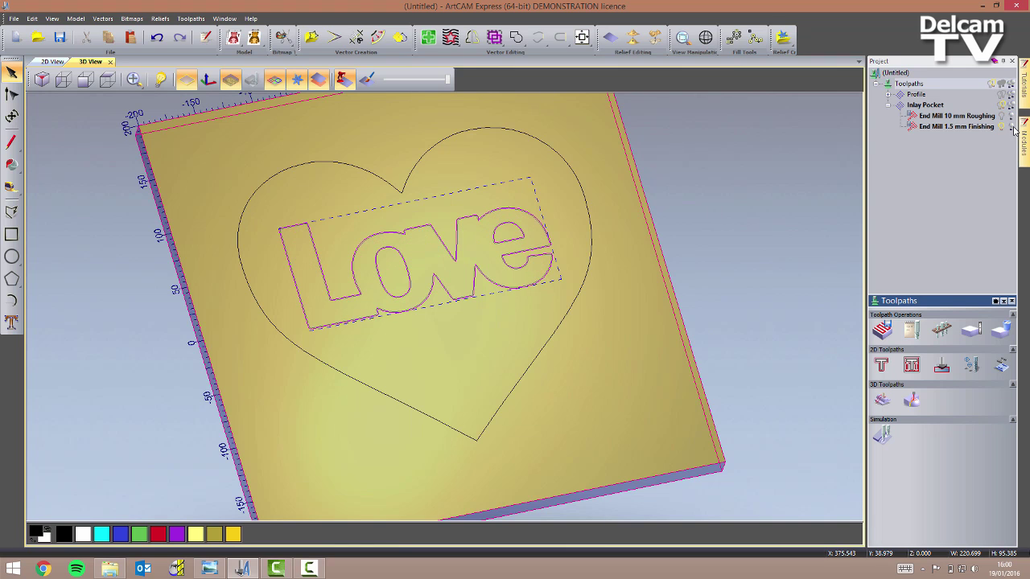
{"action": "left_click_drag", "start_coordinate": [620, 271], "coordinate": [618, 273]}
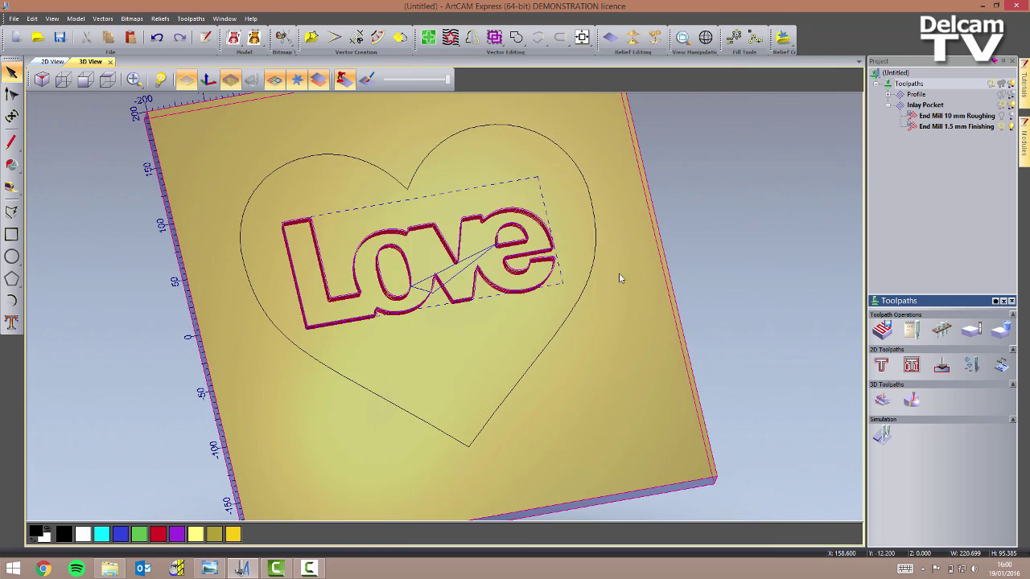
{"action": "mouse_move", "coordinate": [598, 306]}
{"action": "left_mouse_down"}
{"action": "mouse_move", "coordinate": [555, 319]}
{"action": "mouse_move", "coordinate": [607, 301]}
{"action": "left_mouse_up"}
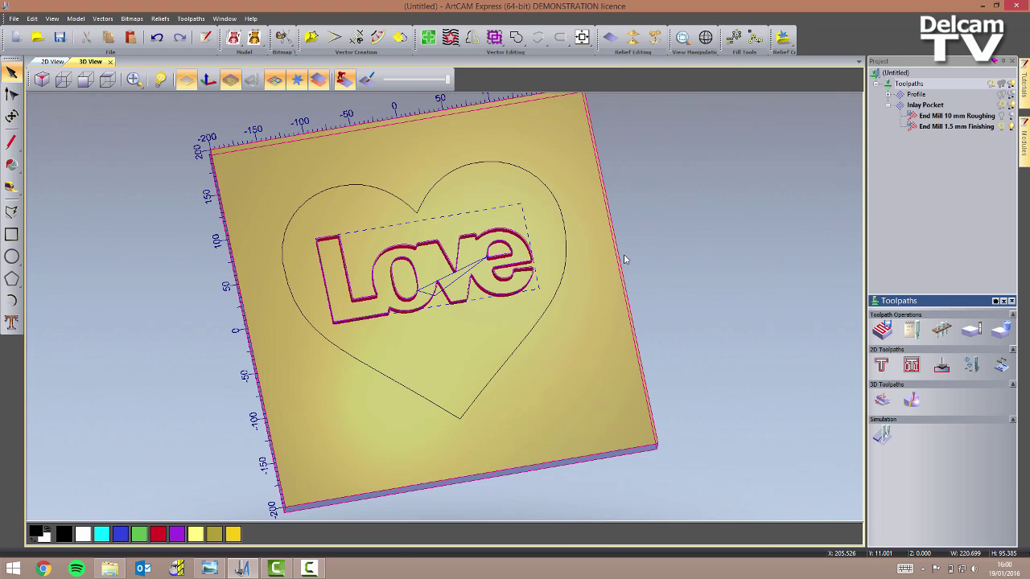
{"action": "middle_click_drag", "start_coordinate": [628, 300], "coordinate": [670, 335]}
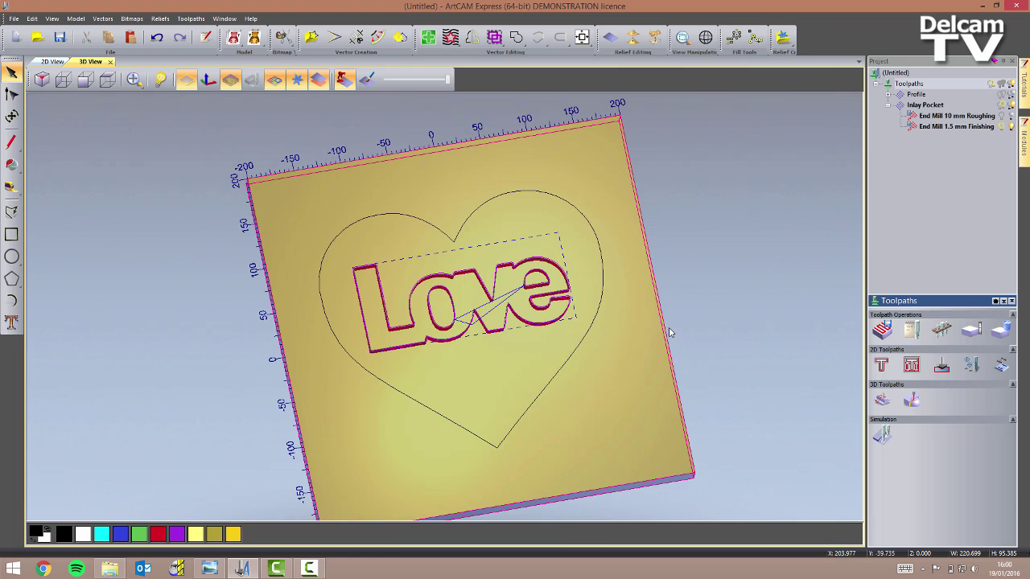
Step: Simulate all toolpaths and inspect the machined heart and lettering in 3D
{"action": "right_click", "coordinate": [917, 86]}
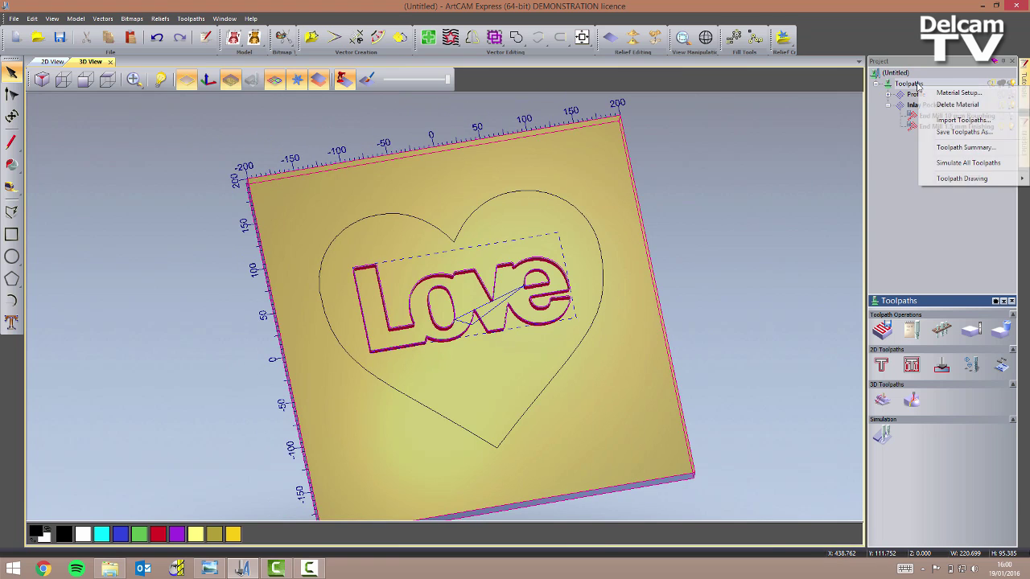
{"action": "left_click", "coordinate": [956, 163]}
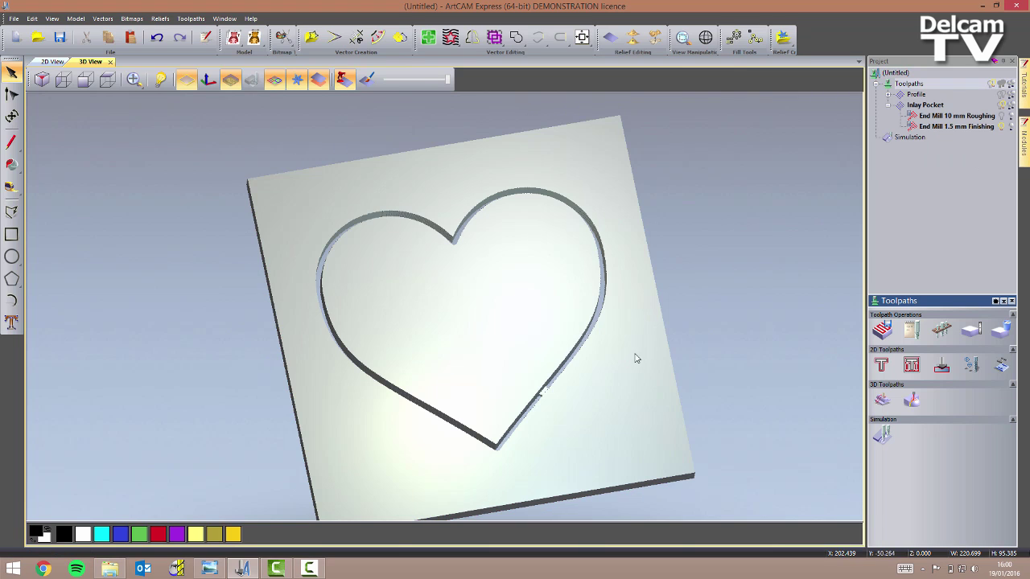
{"action": "left_click_drag", "start_coordinate": [560, 351], "coordinate": [545, 402]}
{"action": "left_click_drag", "start_coordinate": [461, 379], "coordinate": [462, 375]}
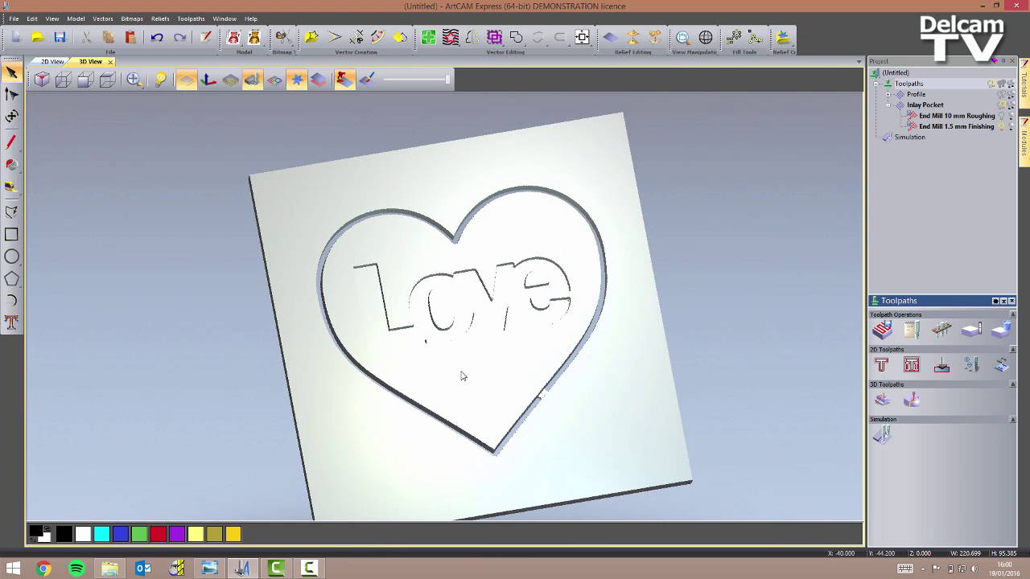
{"action": "left_click_drag", "start_coordinate": [548, 363], "coordinate": [577, 365]}
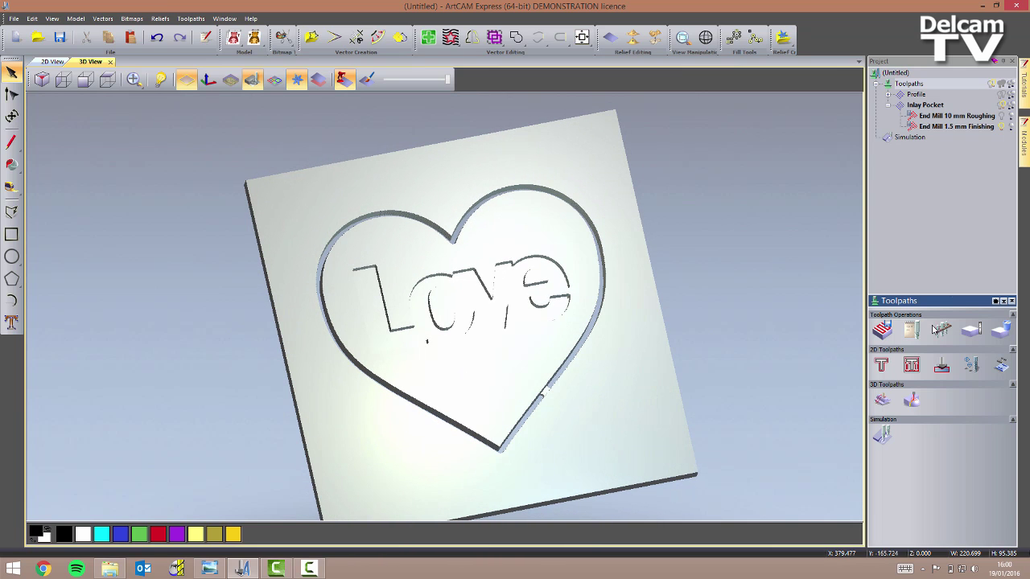
Step: Render the simulated plaque in the Medium Oak (H) material and examine the cut-out heart
{"action": "left_click", "coordinate": [918, 138]}
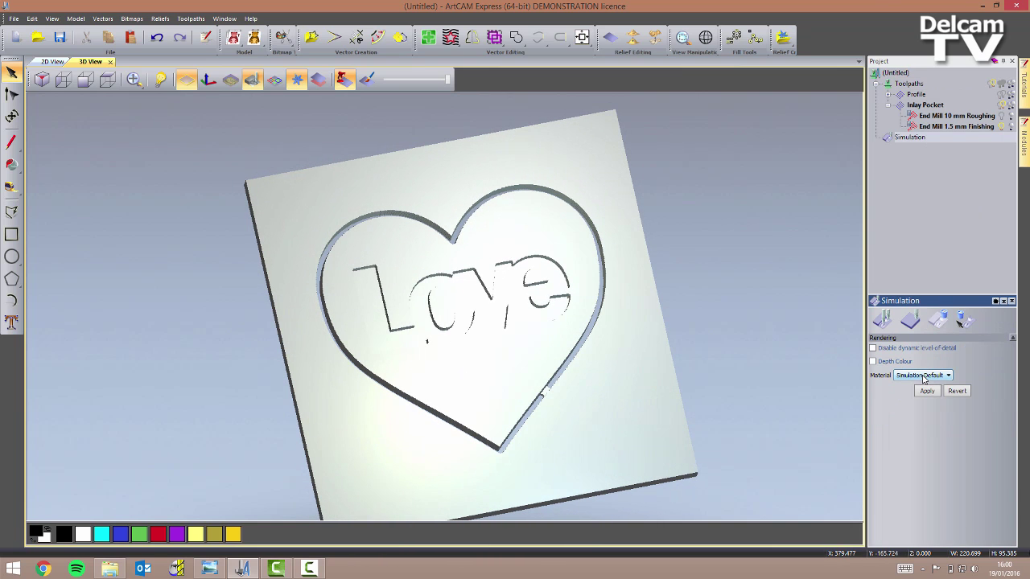
{"action": "left_click", "coordinate": [924, 375]}
{"action": "left_click", "coordinate": [923, 321]}
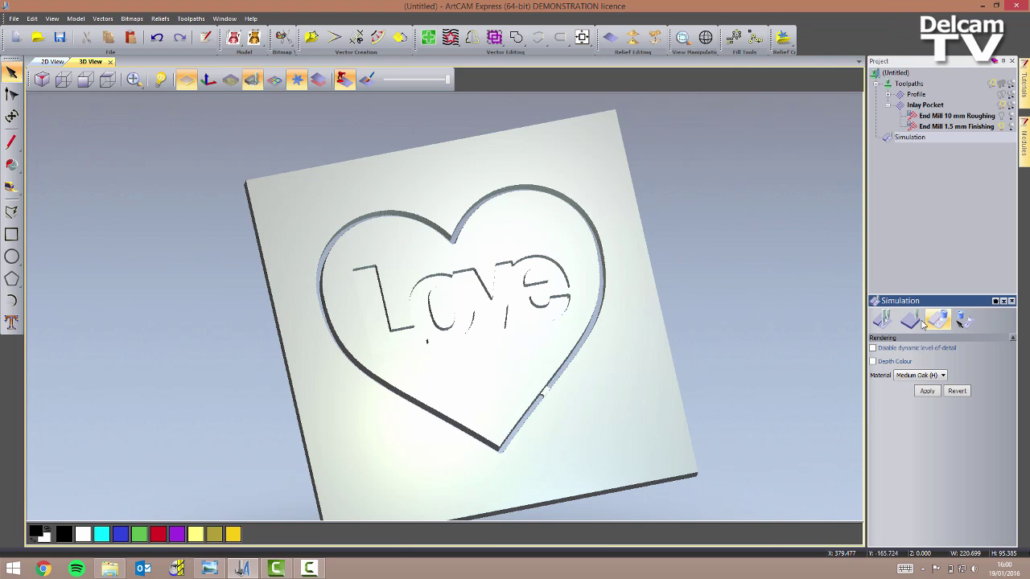
{"action": "left_click", "coordinate": [927, 392]}
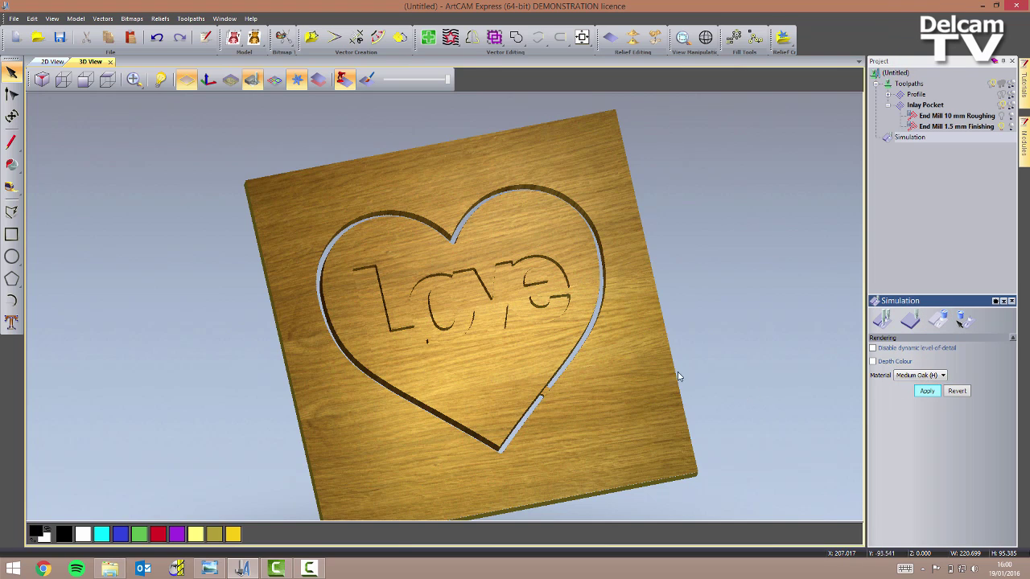
{"action": "left_click_drag", "start_coordinate": [681, 377], "coordinate": [580, 340]}
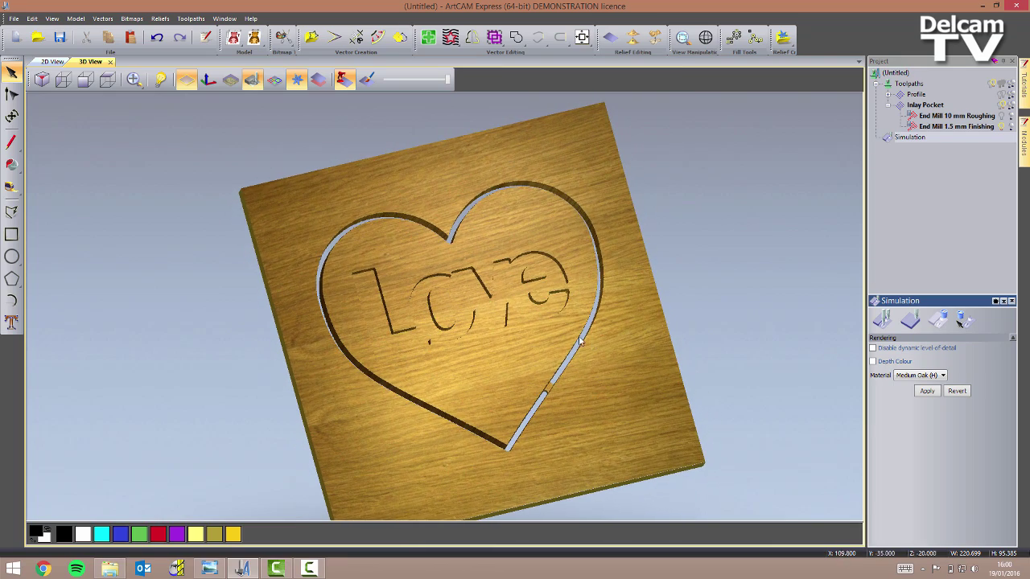
Step: Delete the simulation and display the vectors again in the 3D view
{"action": "right_click", "coordinate": [914, 140]}
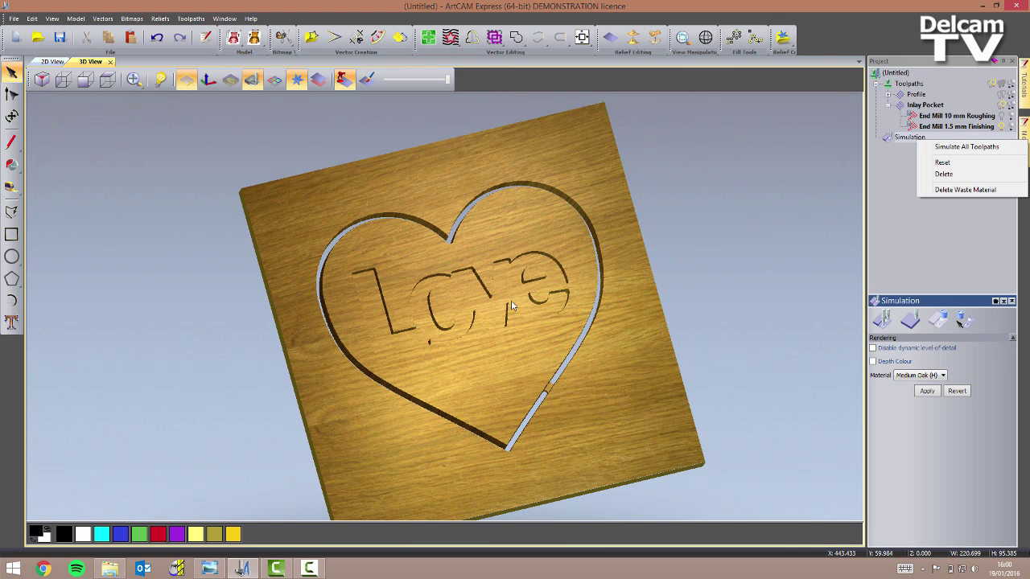
{"action": "left_click", "coordinate": [961, 176]}
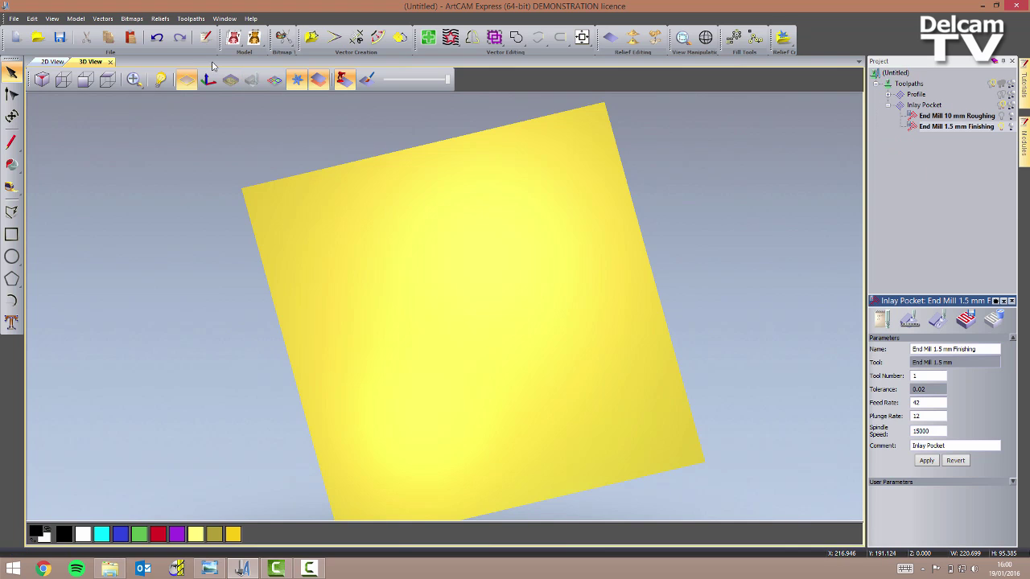
{"action": "left_click", "coordinate": [275, 79]}
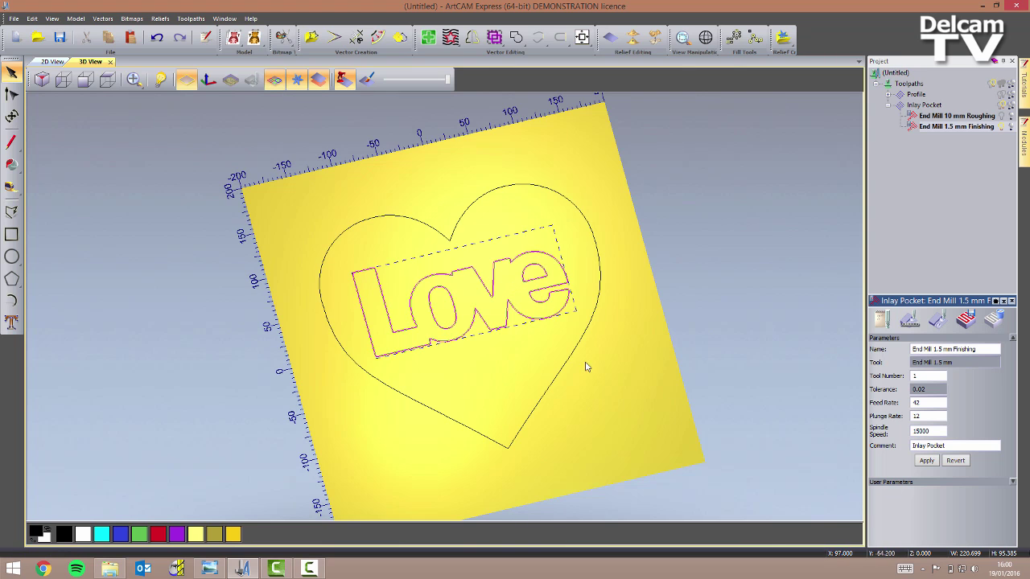
Step: Hide the inlay pocket toolpaths so only the heart and lettering vectors are shown
{"action": "left_click", "coordinate": [1003, 115]}
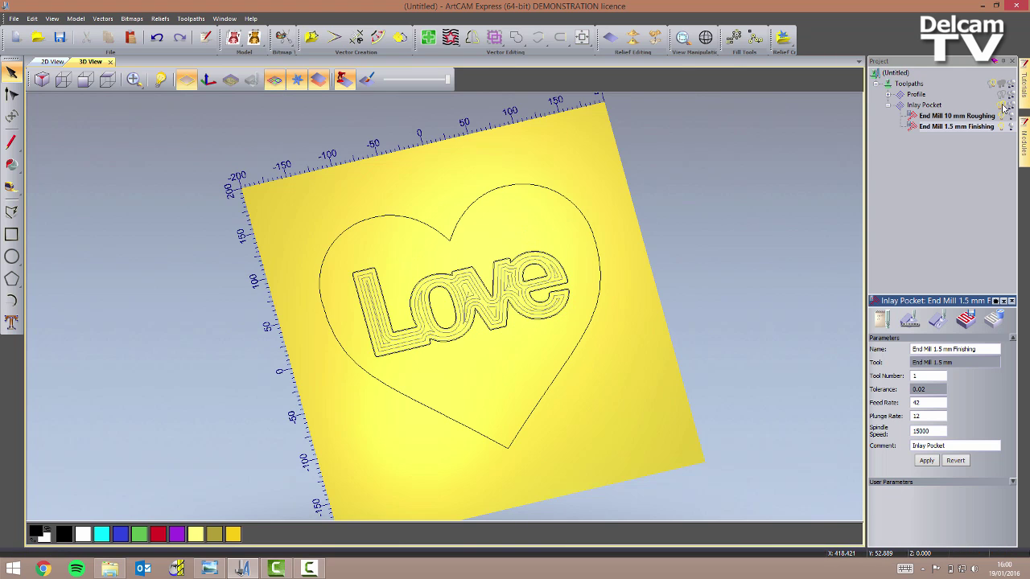
{"action": "left_click", "coordinate": [1003, 115]}
{"action": "left_click_drag", "start_coordinate": [634, 345], "coordinate": [521, 336]}
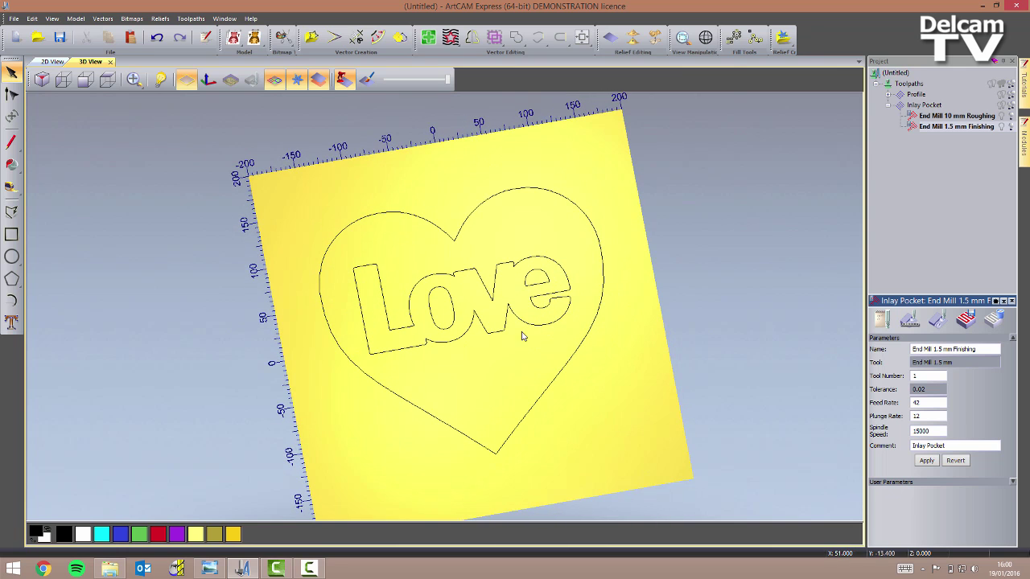
Step: Select all the Love lettering vectors and start a straight male inlay toolpath for them
{"action": "left_click", "coordinate": [552, 327]}
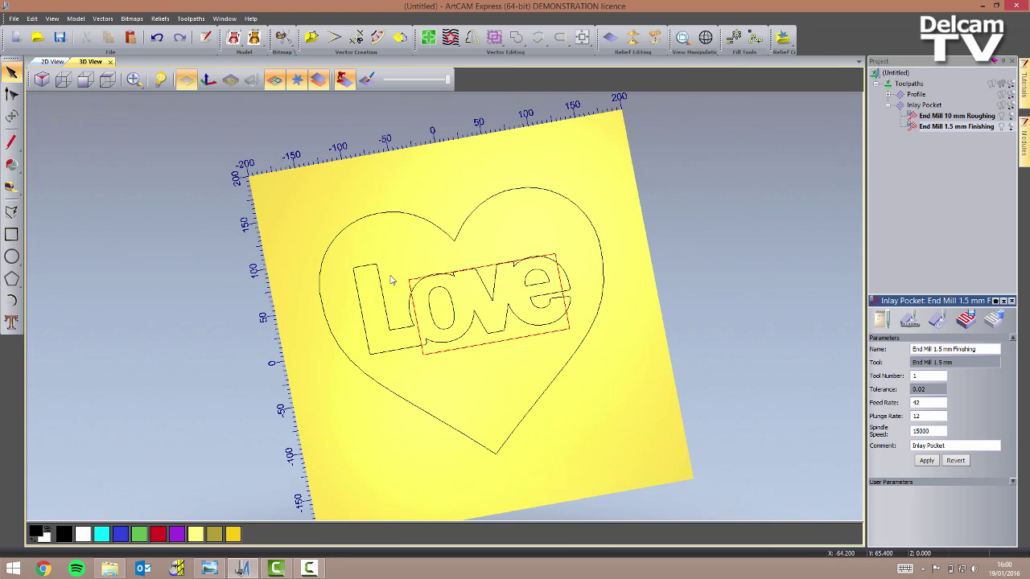
{"action": "left_click", "coordinate": [391, 280], "text": "shift"}
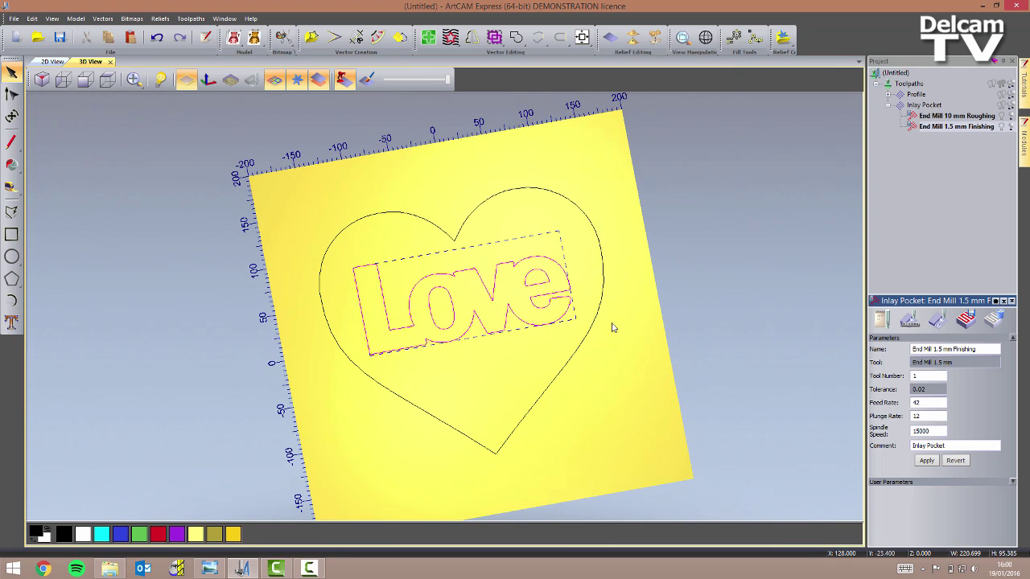
{"action": "left_click", "coordinate": [909, 86]}
{"action": "left_click", "coordinate": [1002, 363]}
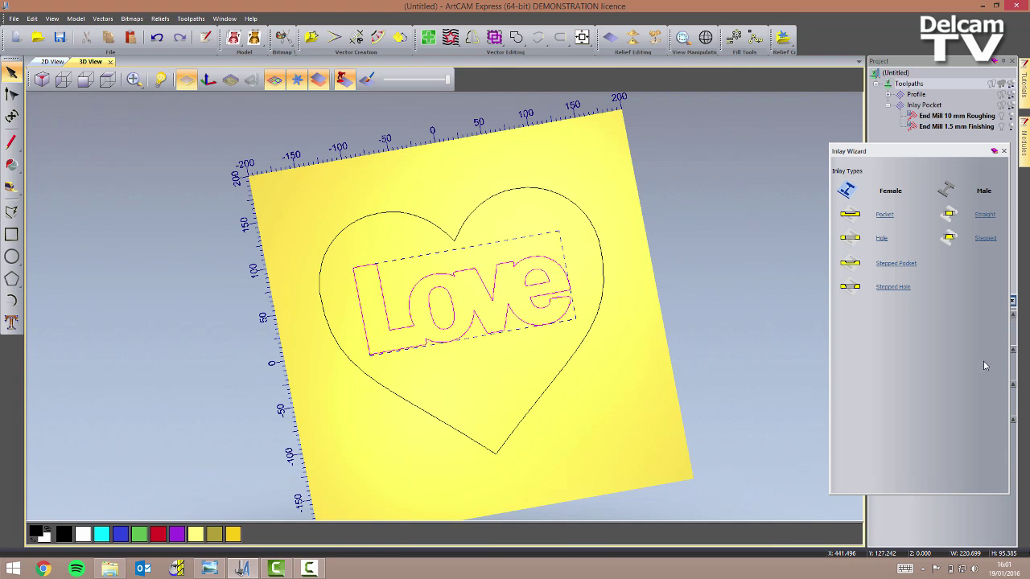
{"action": "left_click", "coordinate": [986, 215]}
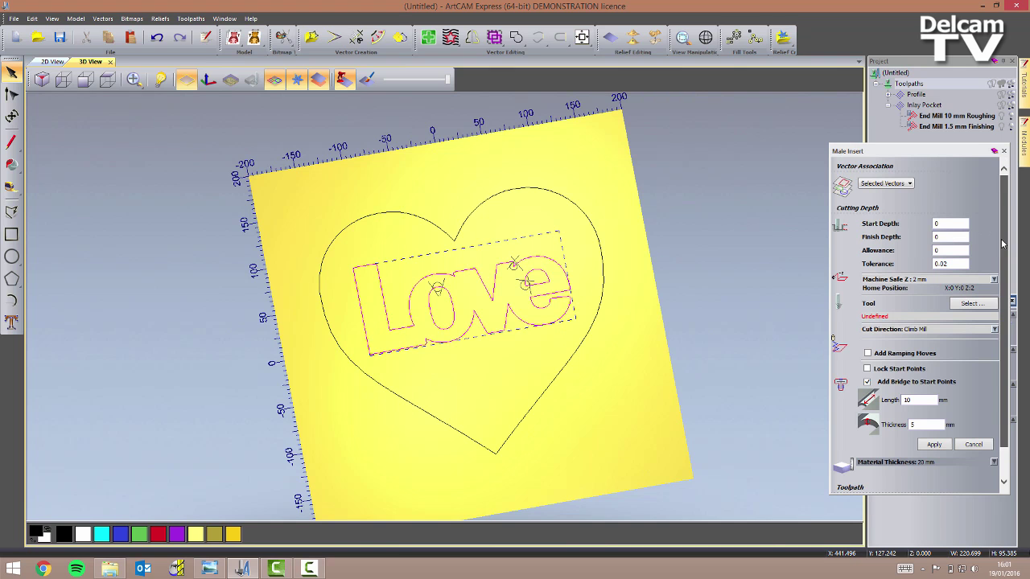
Step: Set the material thickness to 12 mm and the male insert's finish depth to 12 mm
{"action": "scroll", "coordinate": [997, 297], "scroll_direction": "down", "scroll_amount": 1}
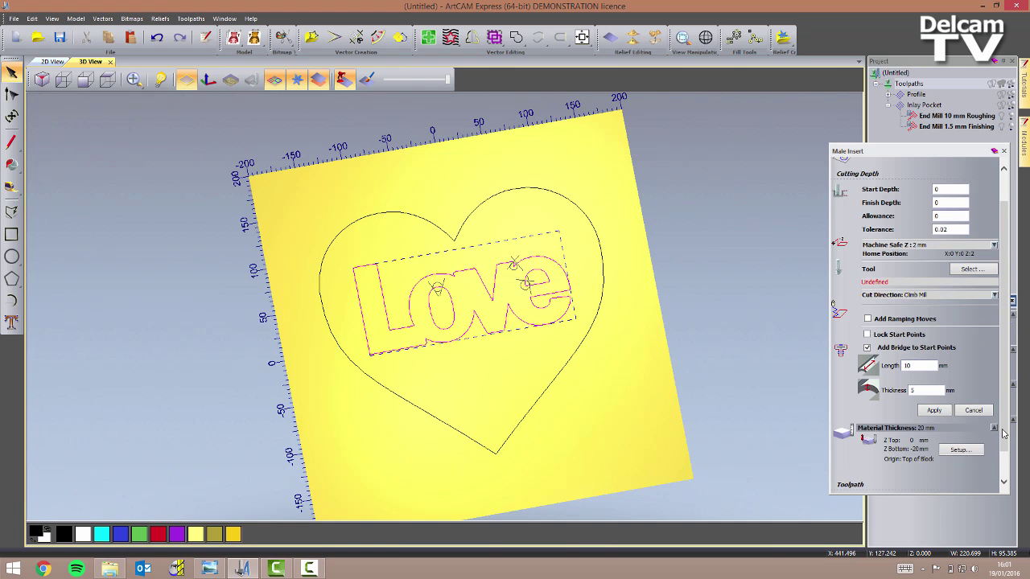
{"action": "left_click", "coordinate": [993, 430]}
{"action": "left_click", "coordinate": [960, 434]}
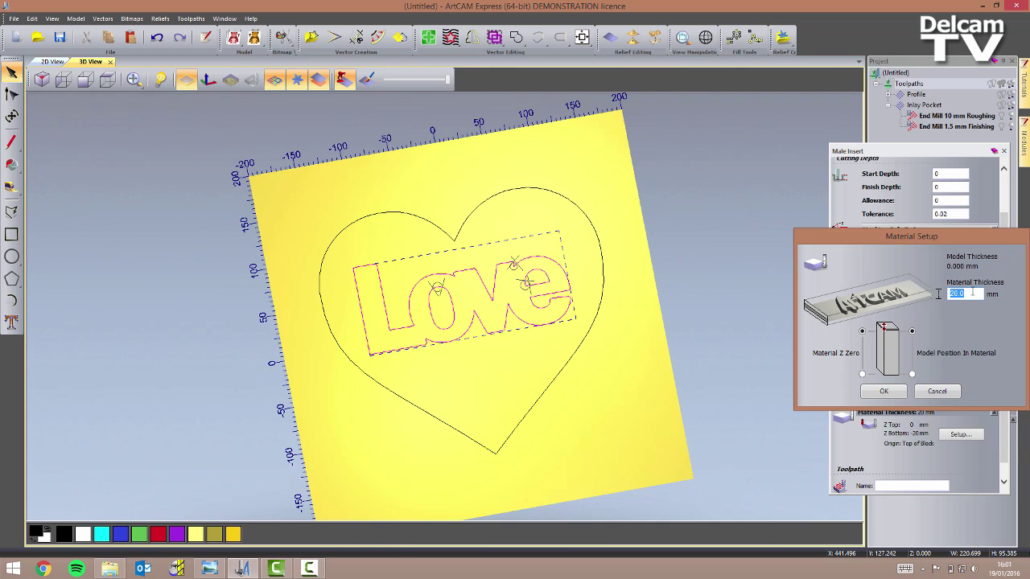
{"action": "type", "text": "1"}
{"action": "left_click", "coordinate": [885, 392]}
{"action": "scroll", "coordinate": [939, 237], "scroll_direction": "up", "scroll_amount": 2}
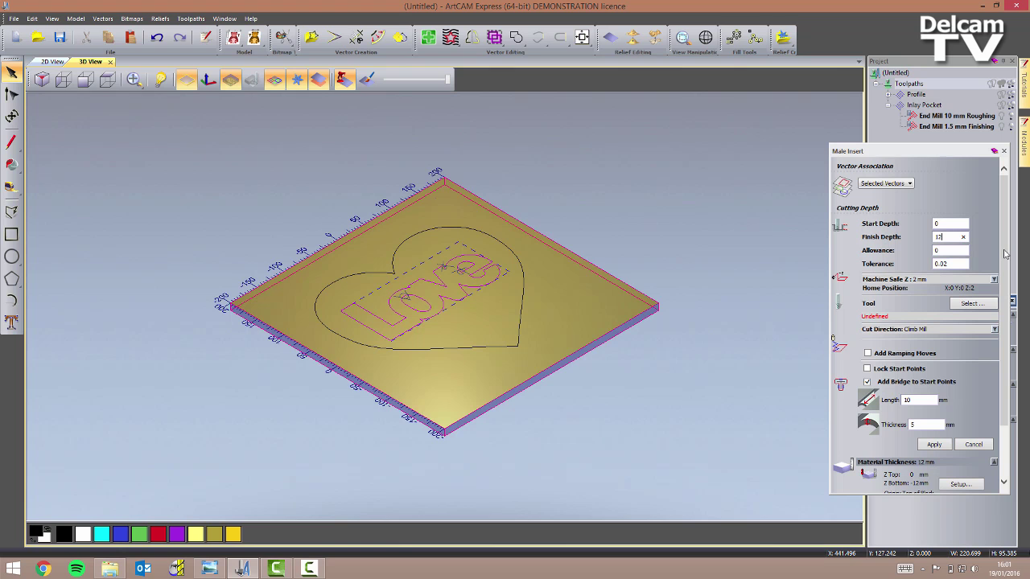
Step: Choose the 1.5 mm wood or plastic end mill as the male insert's cutting tool
{"action": "scroll", "coordinate": [1004, 251], "scroll_direction": "down", "scroll_amount": 1}
{"action": "left_click", "coordinate": [955, 279]}
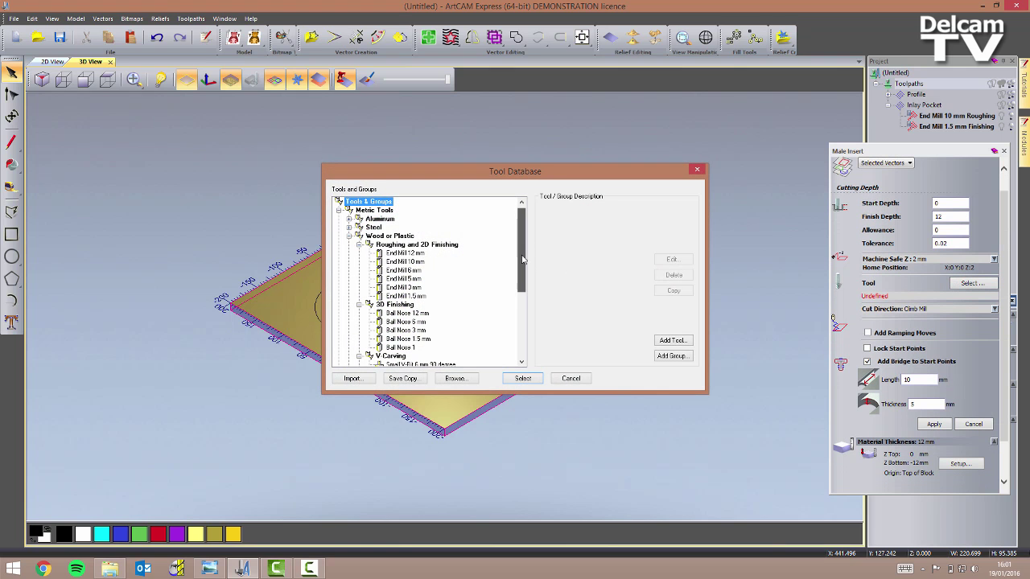
{"action": "left_click_drag", "start_coordinate": [523, 254], "coordinate": [523, 258]}
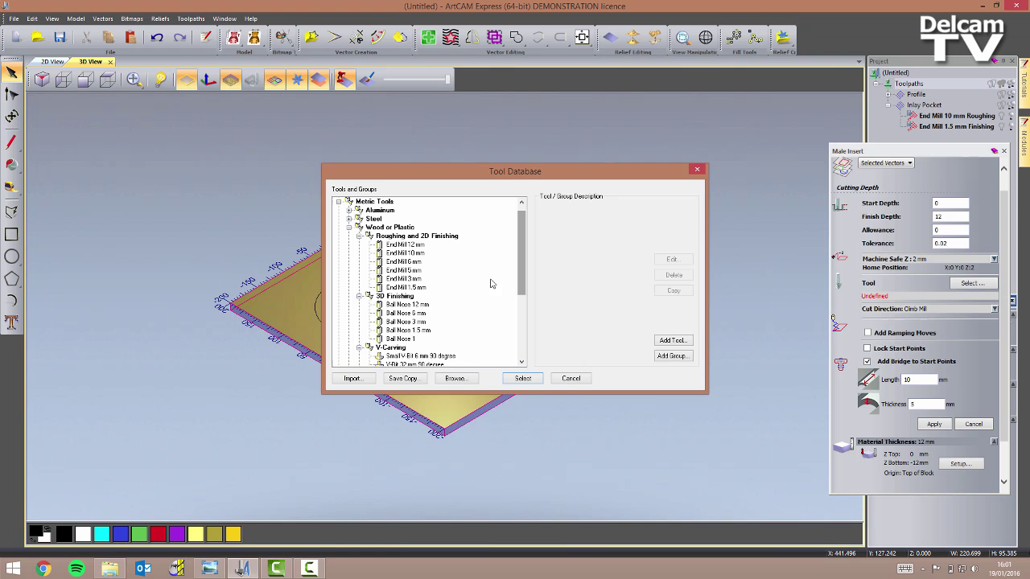
{"action": "left_click", "coordinate": [406, 288]}
{"action": "left_click", "coordinate": [523, 379]}
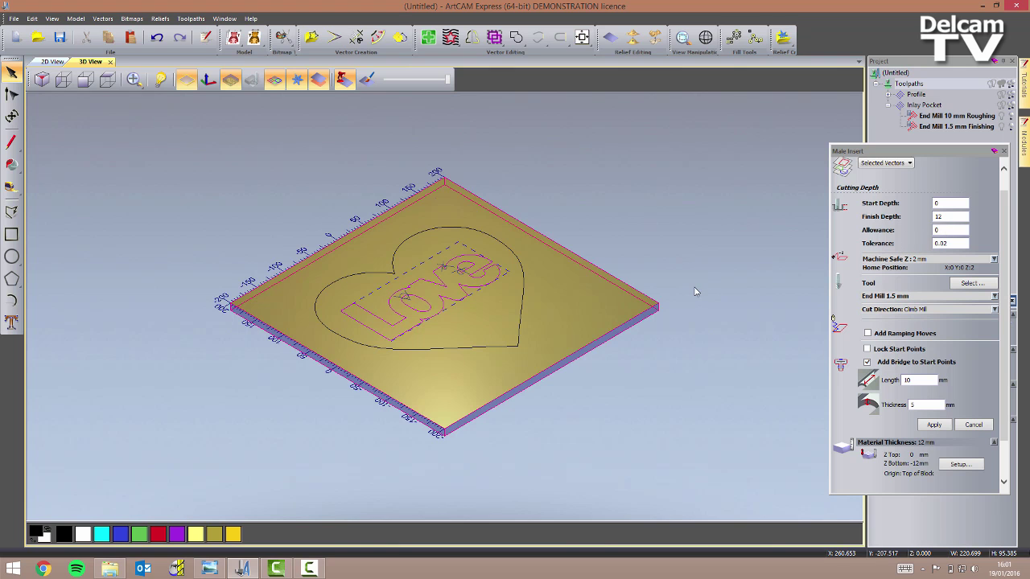
Step: Set the male insert's allowance to -0.1 mm
{"action": "left_click_drag", "start_coordinate": [697, 292], "coordinate": [810, 288]}
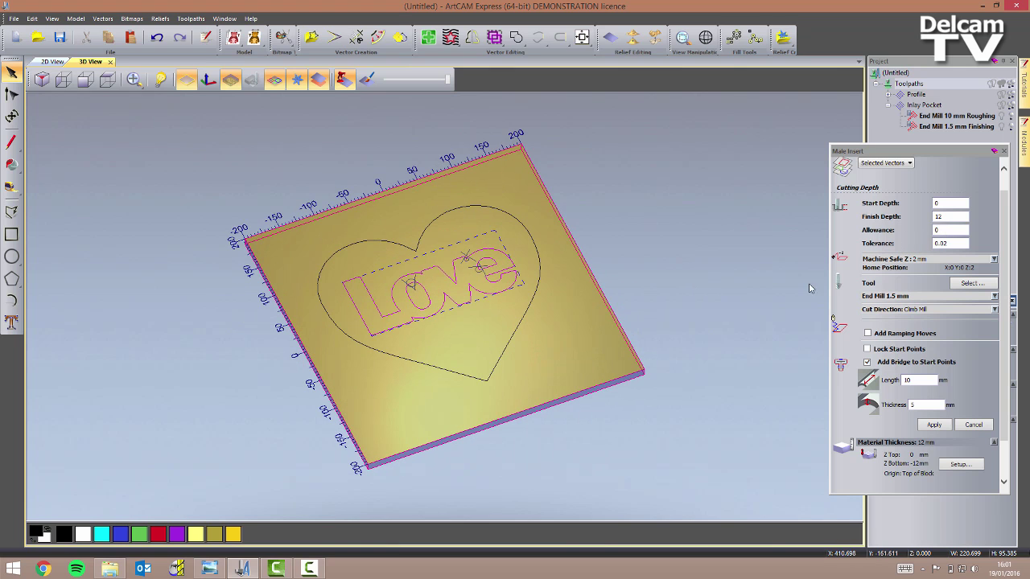
{"action": "double_click", "coordinate": [945, 230]}
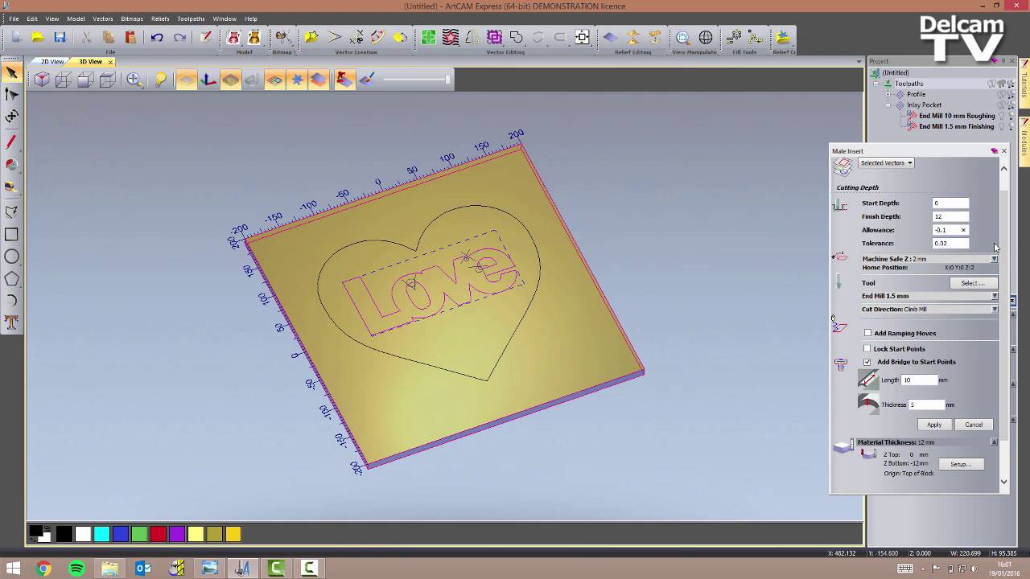
{"action": "scroll", "coordinate": [1001, 296], "scroll_direction": "down", "scroll_amount": 2}
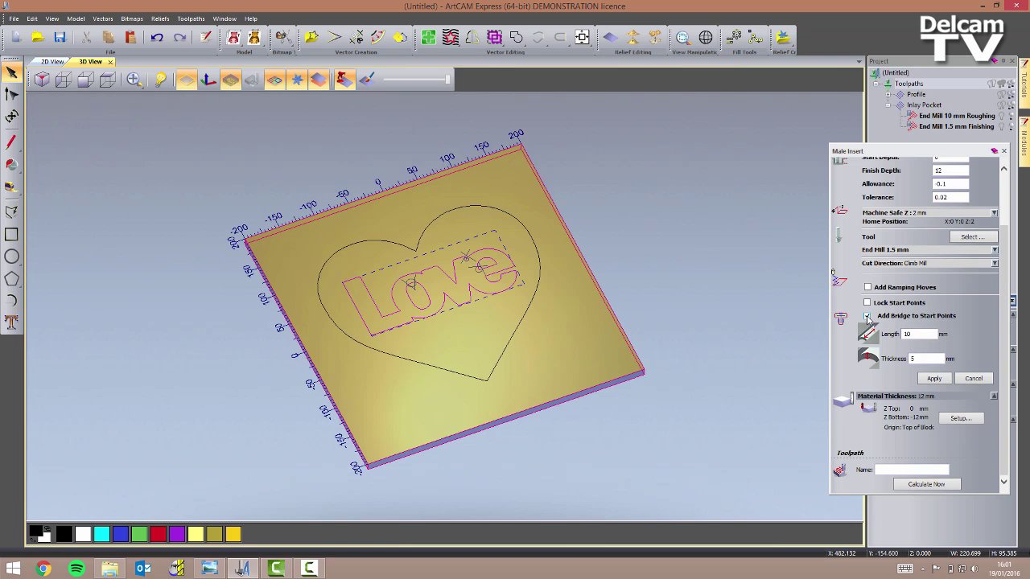
Step: Turn off bridges at the start points and calculate the male insert toolpath for the Love lettering
{"action": "left_click", "coordinate": [868, 317]}
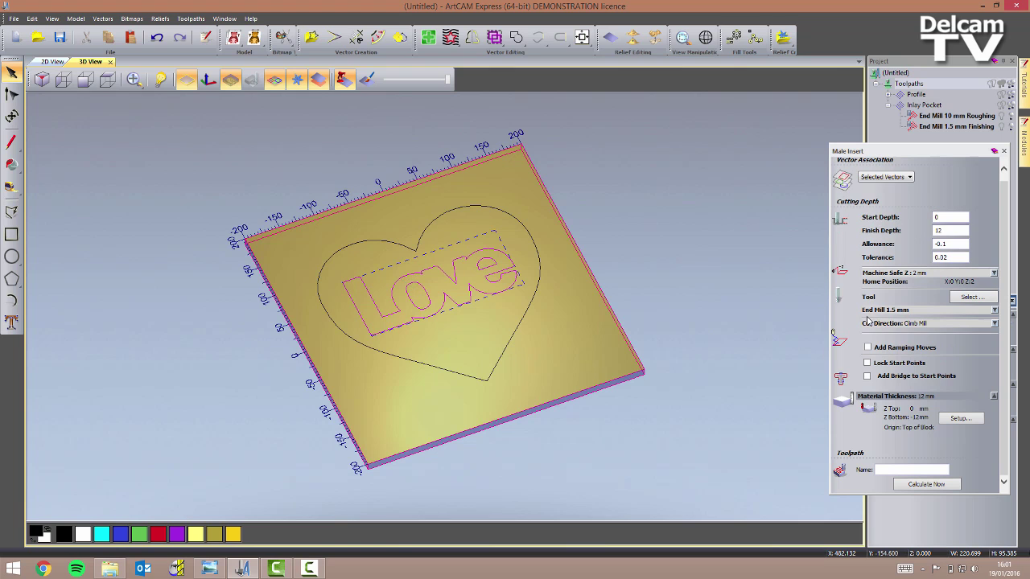
{"action": "left_click_drag", "start_coordinate": [606, 349], "coordinate": [859, 344]}
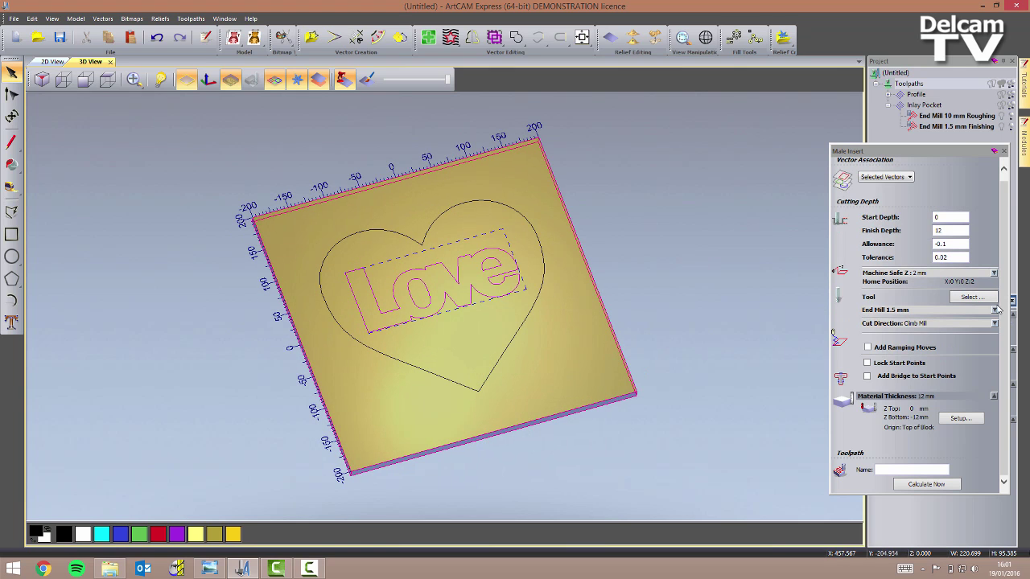
{"action": "left_click", "coordinate": [926, 484]}
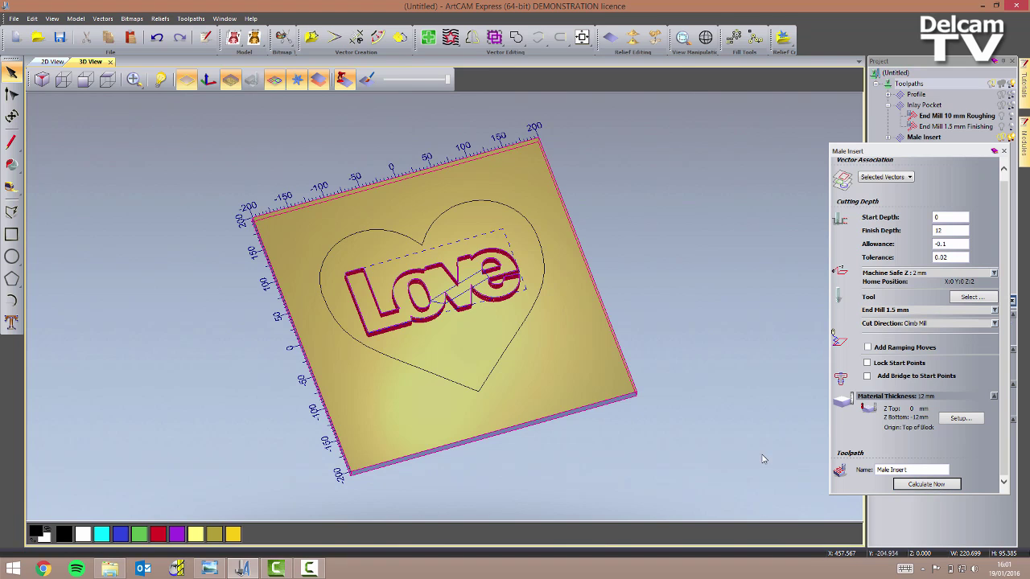
{"action": "left_click_drag", "start_coordinate": [550, 366], "coordinate": [566, 350]}
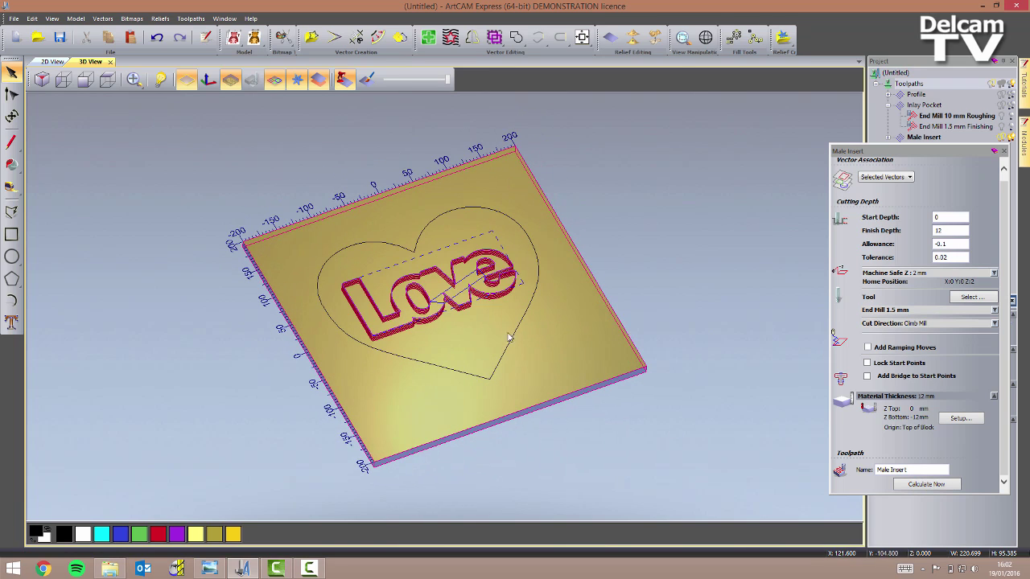
{"action": "left_click_drag", "start_coordinate": [384, 312], "coordinate": [515, 262]}
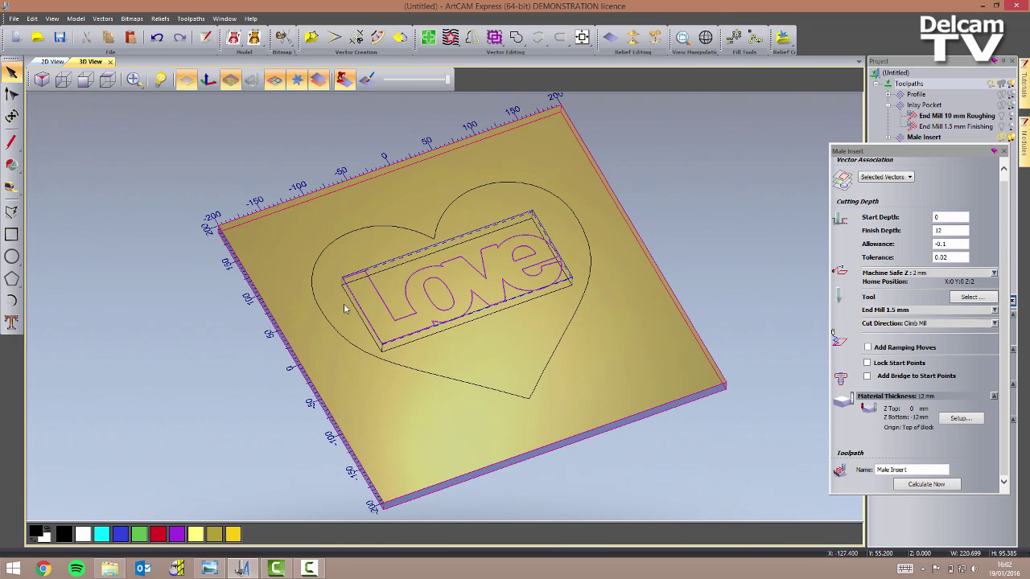
{"action": "left_click", "coordinate": [1003, 153]}
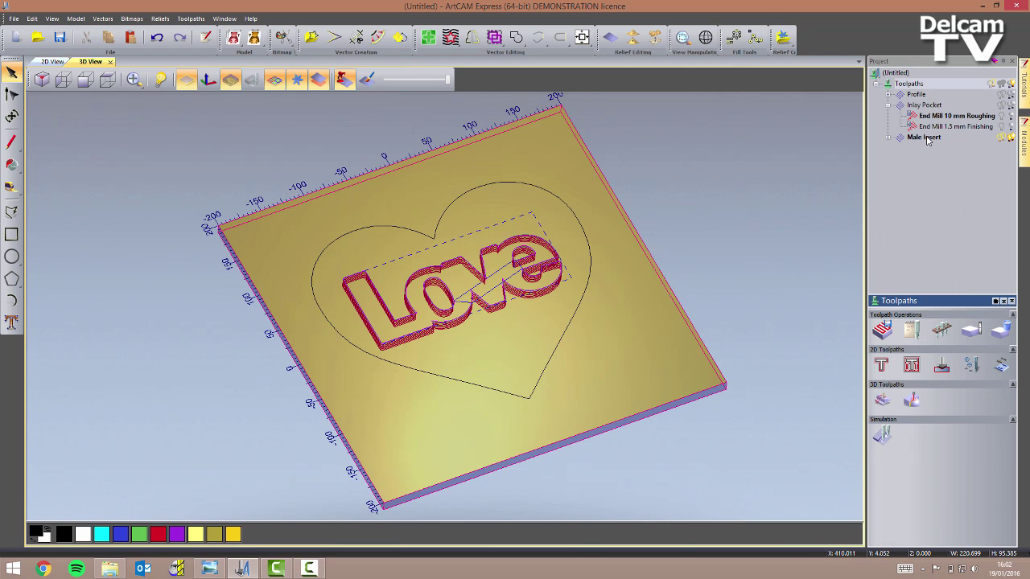
Step: Simulate the Male Insert toolpath and inspect the cut outline of the Love lettering up close
{"action": "right_click", "coordinate": [927, 138]}
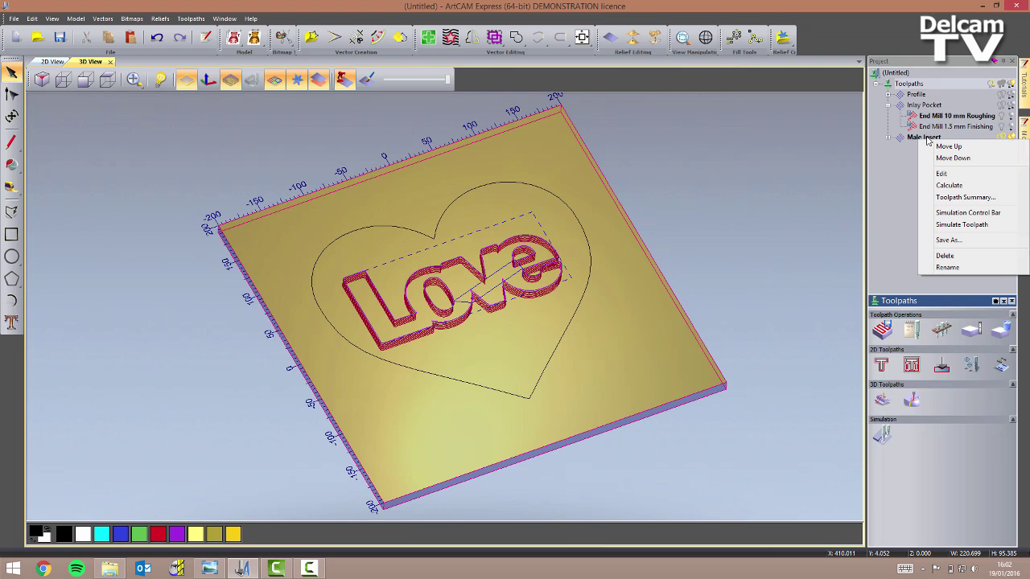
{"action": "left_click", "coordinate": [970, 228]}
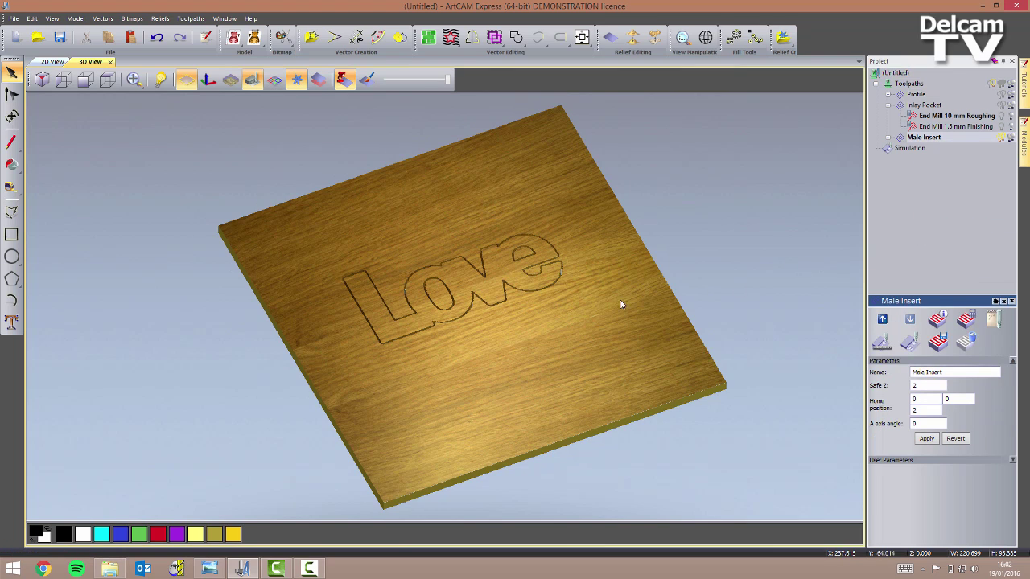
{"action": "left_click_drag", "start_coordinate": [547, 336], "coordinate": [500, 408]}
{"action": "scroll", "coordinate": [443, 258], "scroll_direction": "up", "scroll_amount": 3}
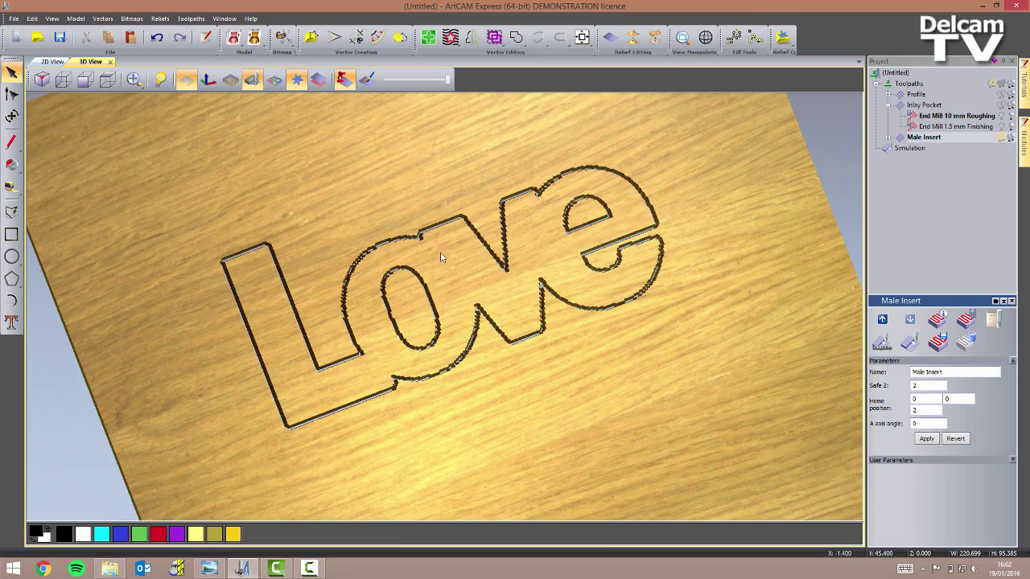
{"action": "scroll", "coordinate": [454, 257], "scroll_direction": "down", "scroll_amount": 4}
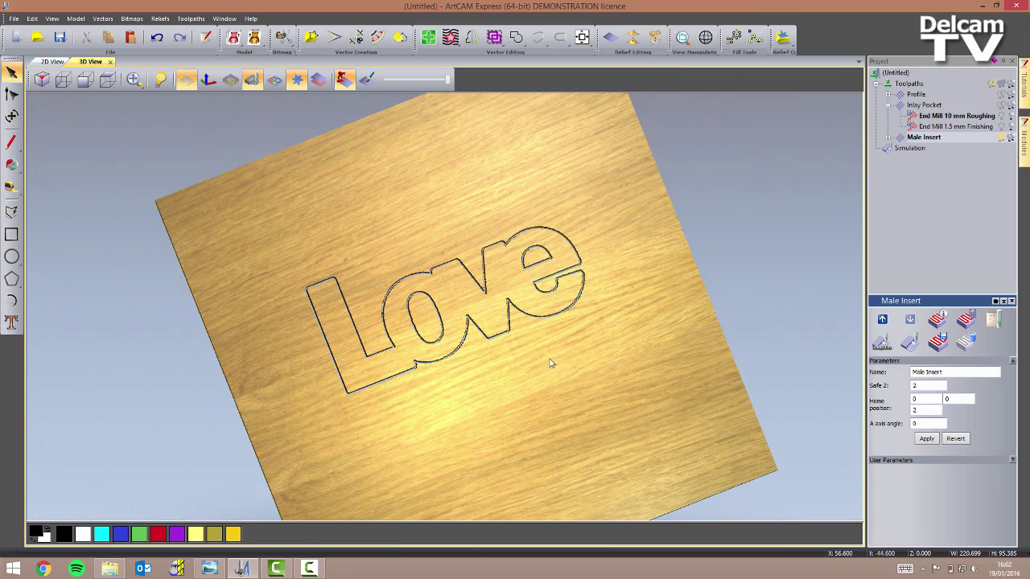
{"action": "mouse_move", "coordinate": [550, 364]}
{"action": "left_mouse_down"}
{"action": "mouse_move", "coordinate": [563, 345]}
{"action": "mouse_move", "coordinate": [546, 322]}
{"action": "mouse_move", "coordinate": [561, 322]}
{"action": "mouse_move", "coordinate": [550, 343]}
{"action": "mouse_move", "coordinate": [524, 319]}
{"action": "left_mouse_up"}
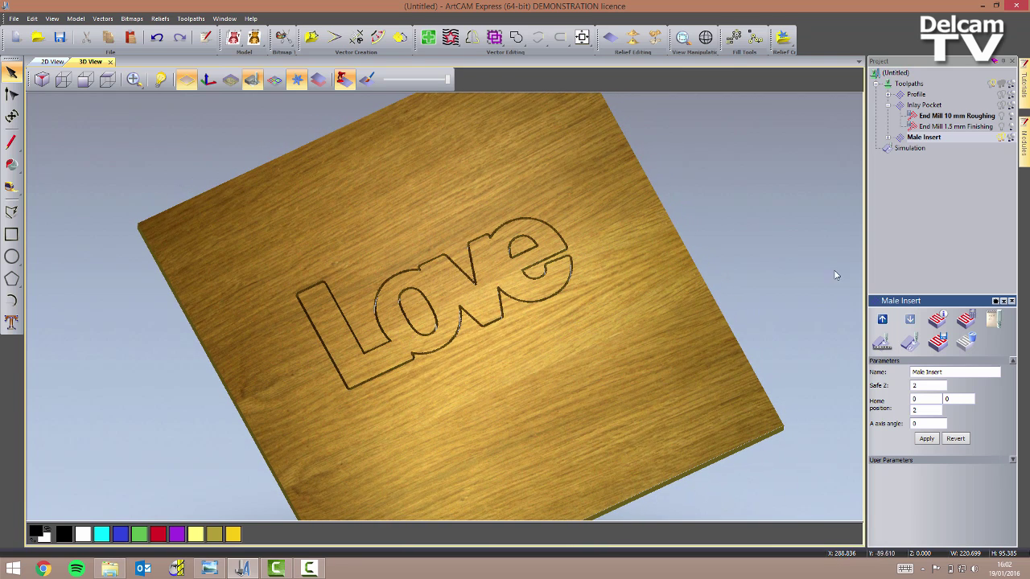
Step: Delete the simulated waste material around the Love lettering and inside the openings of the e and o
{"action": "left_click", "coordinate": [920, 152]}
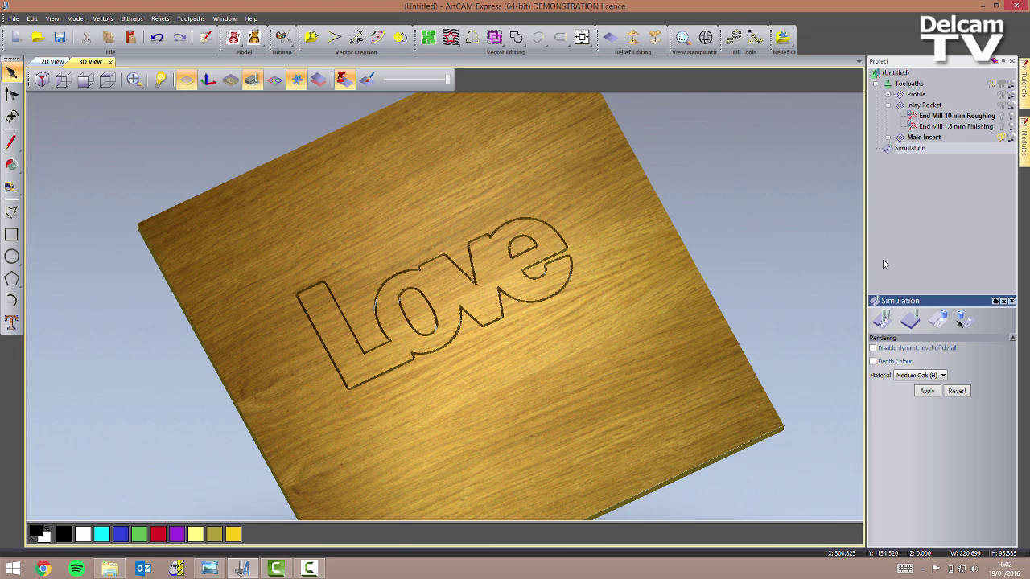
{"action": "left_click", "coordinate": [966, 322]}
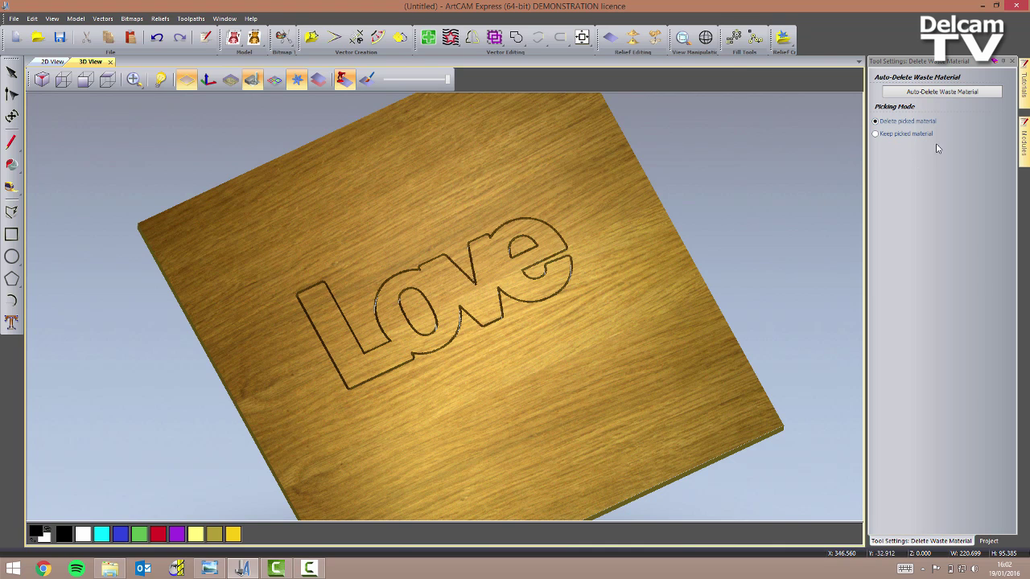
{"action": "left_click", "coordinate": [658, 372]}
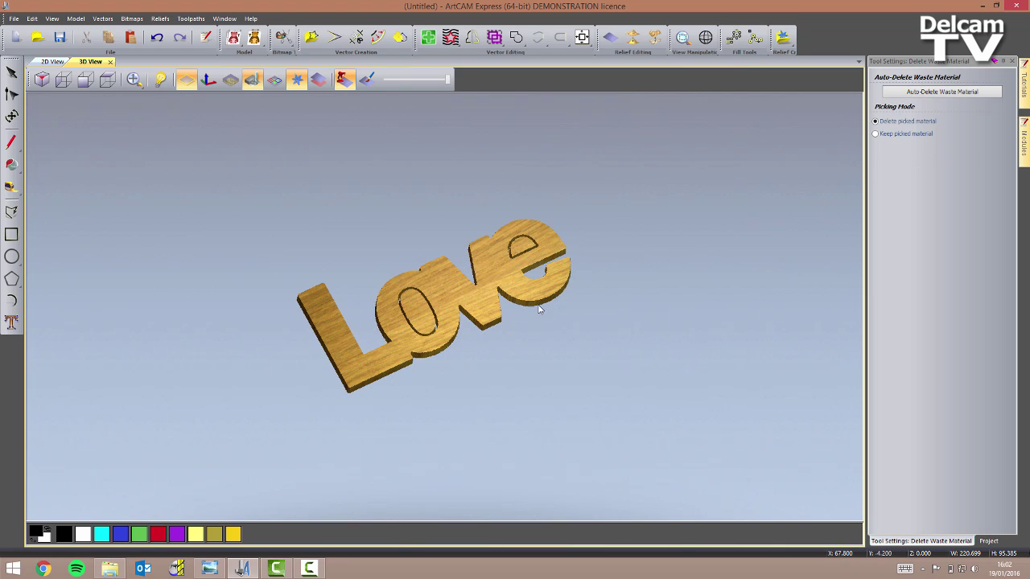
{"action": "mouse_move", "coordinate": [541, 310]}
{"action": "left_mouse_down"}
{"action": "mouse_move", "coordinate": [546, 360]}
{"action": "mouse_move", "coordinate": [531, 320]}
{"action": "left_mouse_up"}
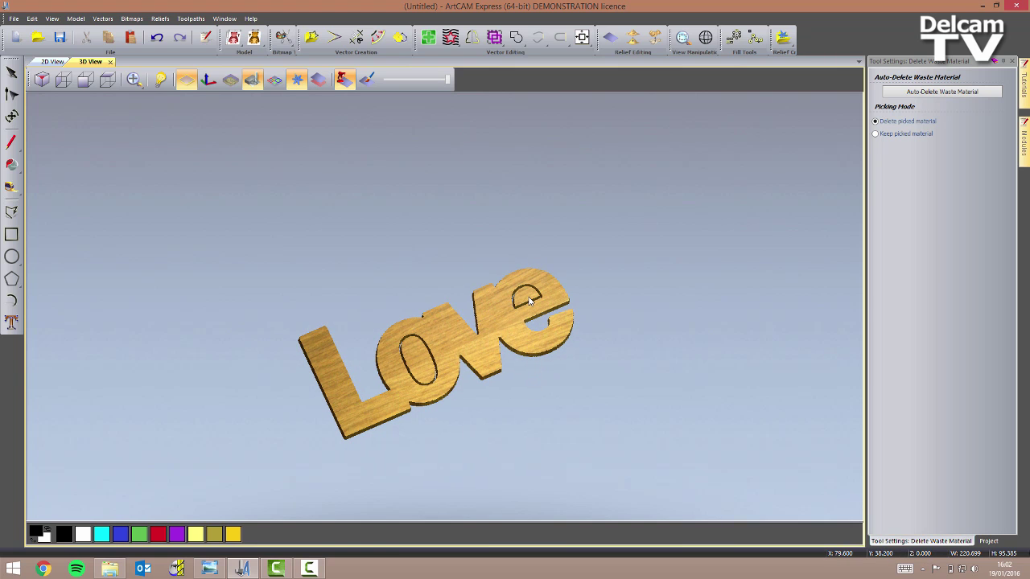
{"action": "left_click", "coordinate": [525, 300]}
{"action": "left_click", "coordinate": [420, 370]}
{"action": "left_click_drag", "start_coordinate": [611, 345], "coordinate": [515, 356]}
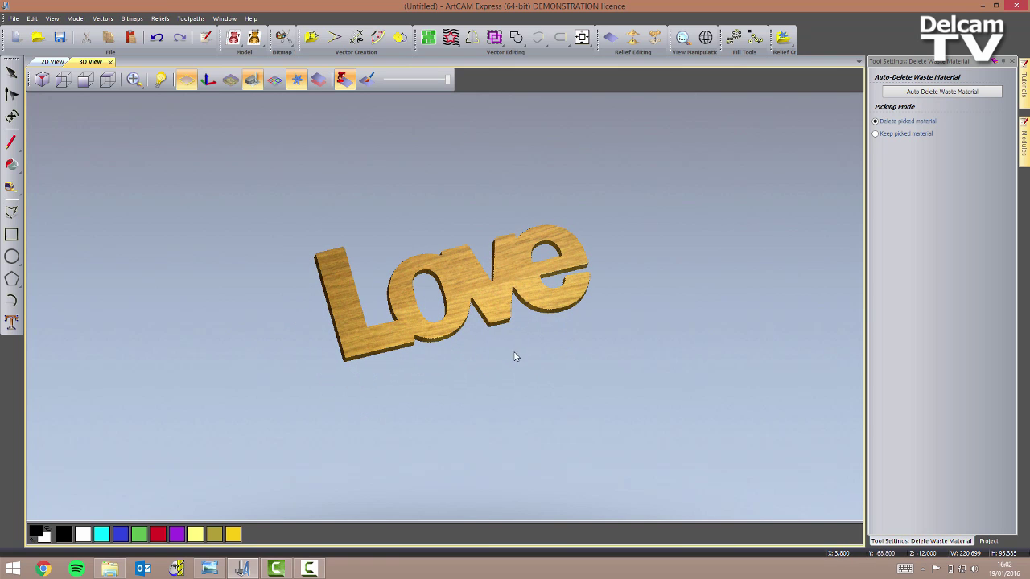
{"action": "left_click_drag", "start_coordinate": [465, 325], "coordinate": [483, 337]}
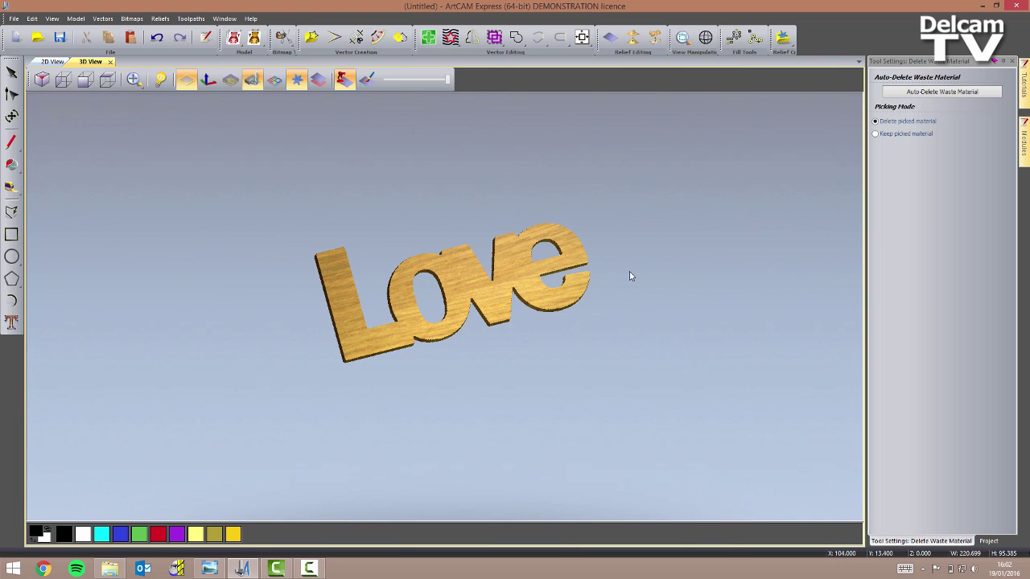
{"action": "left_click", "coordinate": [1011, 61]}
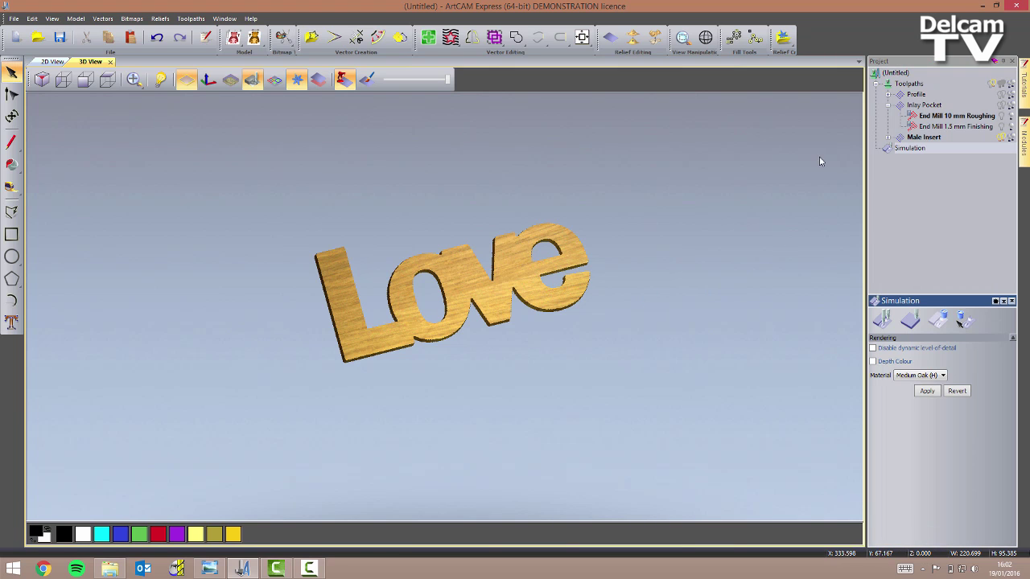
Step: Start saving all the calculated toolpaths and set the destination to the ArtCAM webinar folder Plaque_Webinar_21-01-16
{"action": "left_click", "coordinate": [888, 105]}
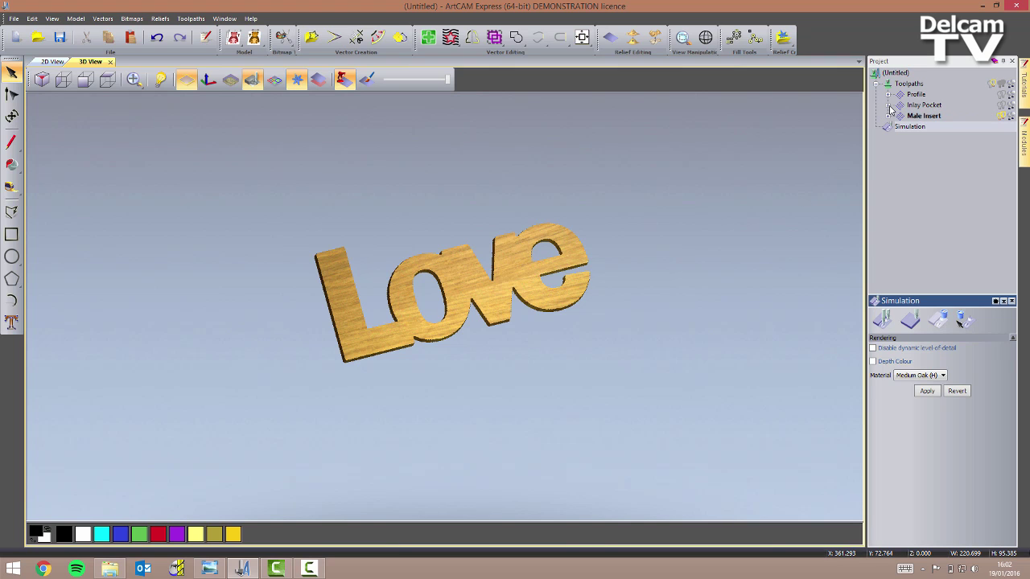
{"action": "left_click", "coordinate": [780, 186]}
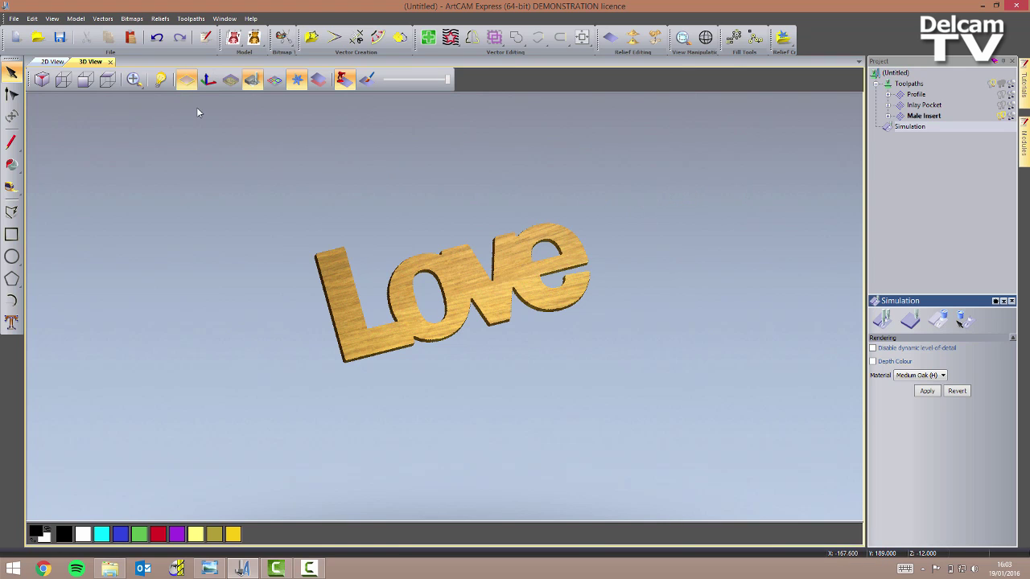
{"action": "left_click", "coordinate": [193, 19]}
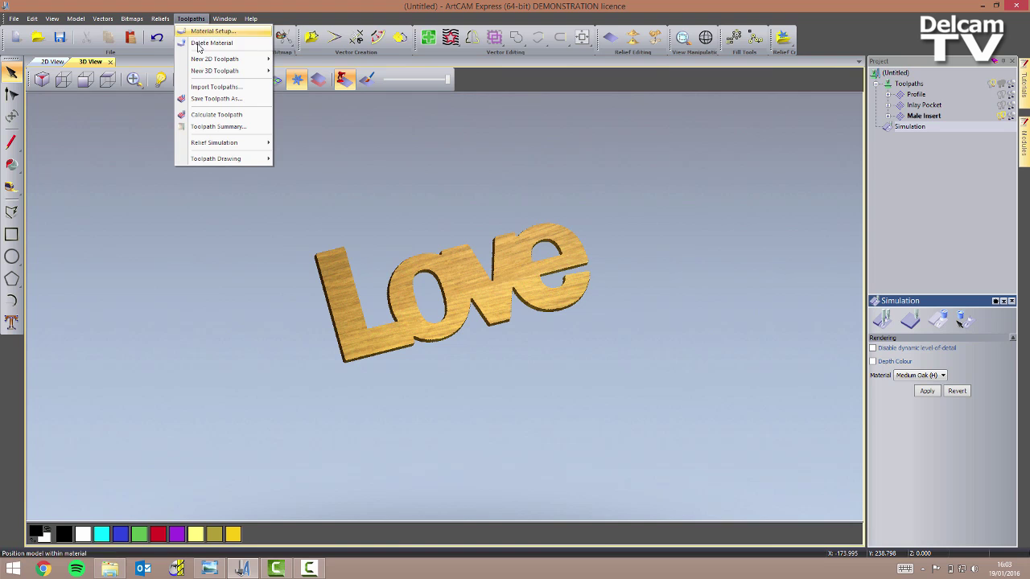
{"action": "left_click", "coordinate": [216, 99]}
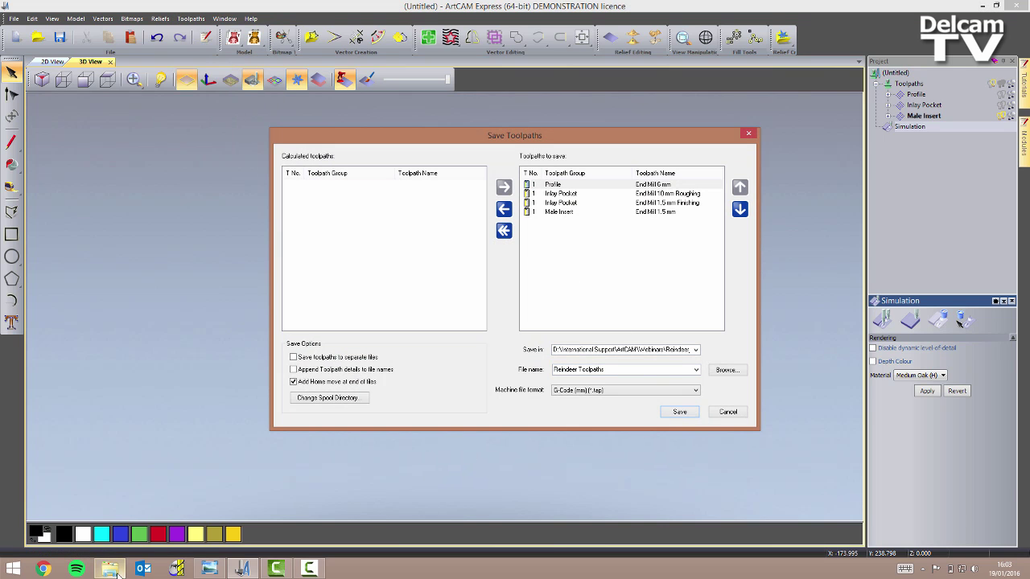
{"action": "left_click", "coordinate": [110, 507]}
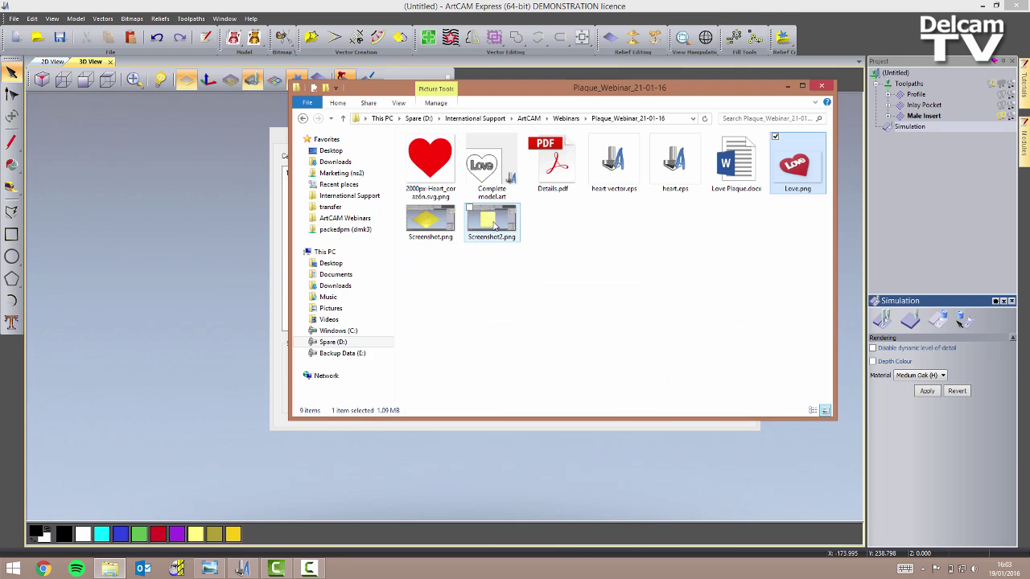
{"action": "left_click", "coordinate": [676, 119]}
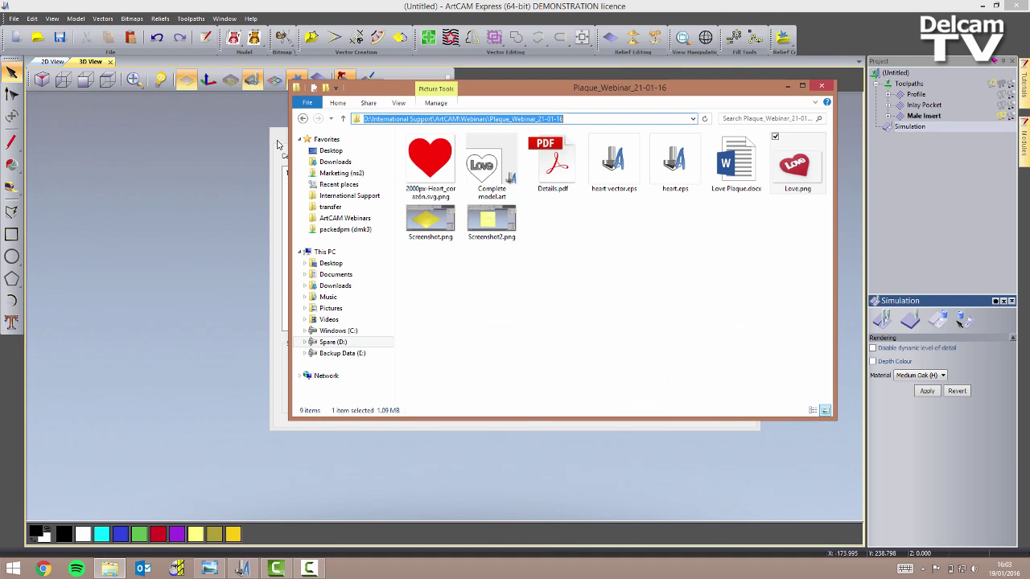
{"action": "left_click", "coordinate": [280, 143]}
{"action": "left_click", "coordinate": [658, 351]}
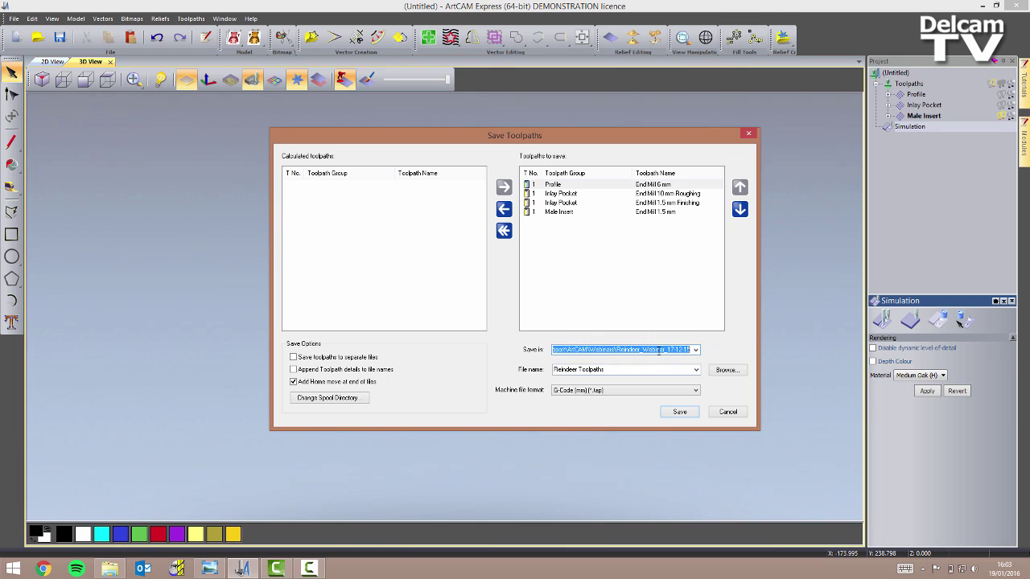
{"action": "key", "text": "ctrl+v"}
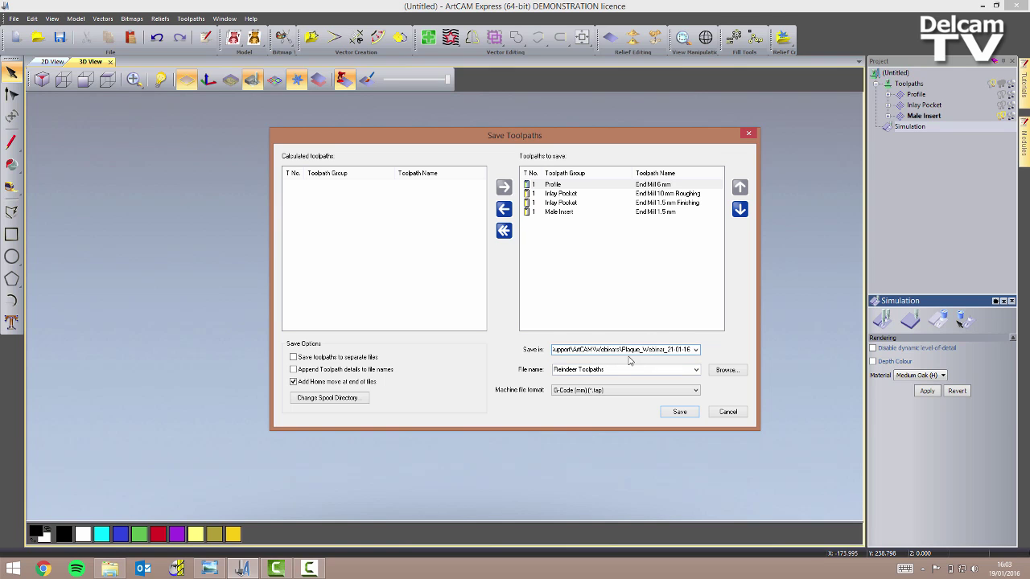
Step: Save the toolpaths as separate files named Heart plaque, with the toolpath details appended to the file names
{"action": "left_click_drag", "start_coordinate": [617, 370], "coordinate": [553, 371]}
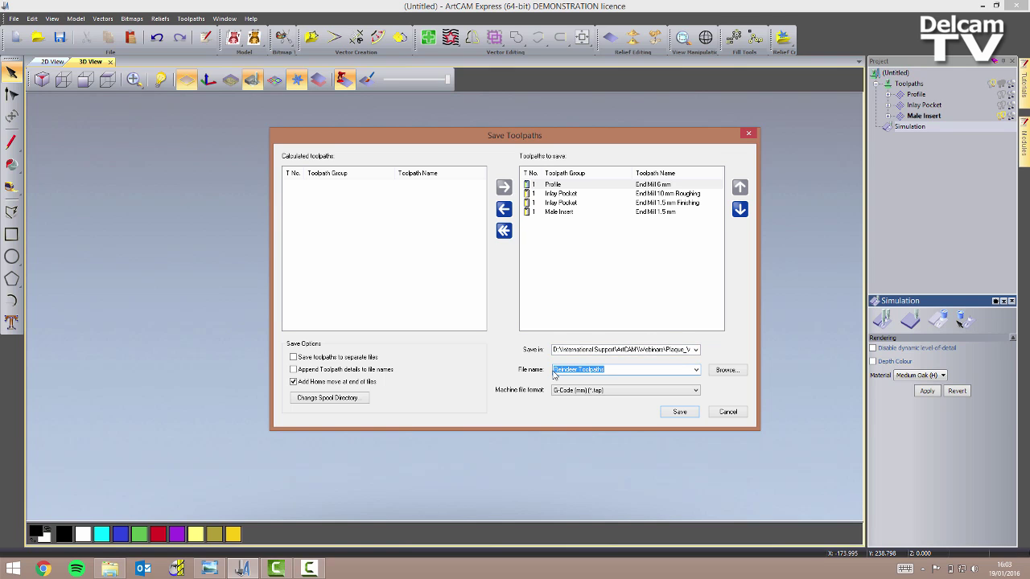
{"action": "type", "text": "Heart plaque"}
{"action": "left_click", "coordinate": [330, 361]}
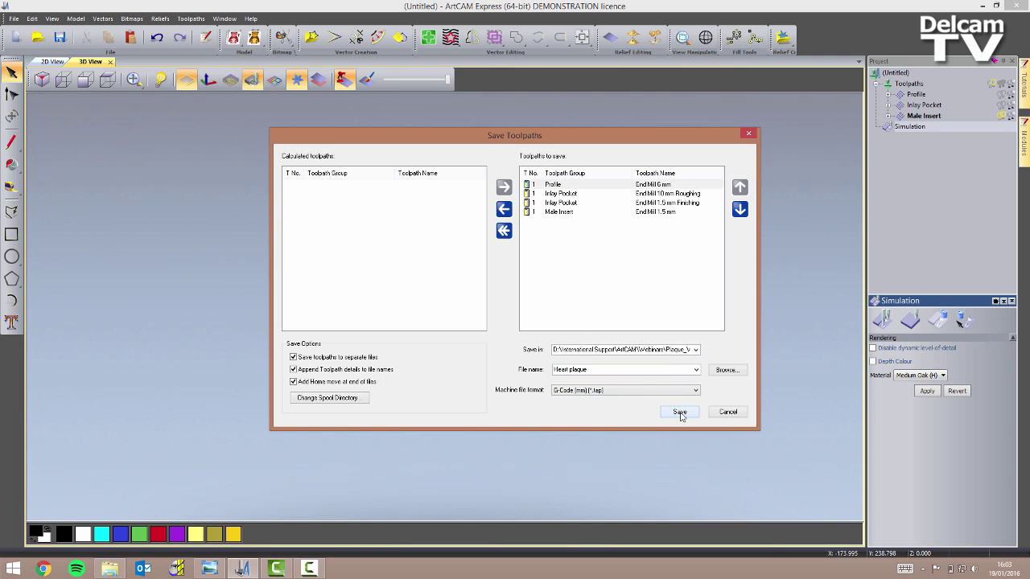
Step: Switch to the Plaque_Webinar_21-01-16 folder in File Explorer and open the four Heart plaque .tap files in Notepad++
{"action": "left_click", "coordinate": [111, 567]}
{"action": "left_click", "coordinate": [803, 183]}
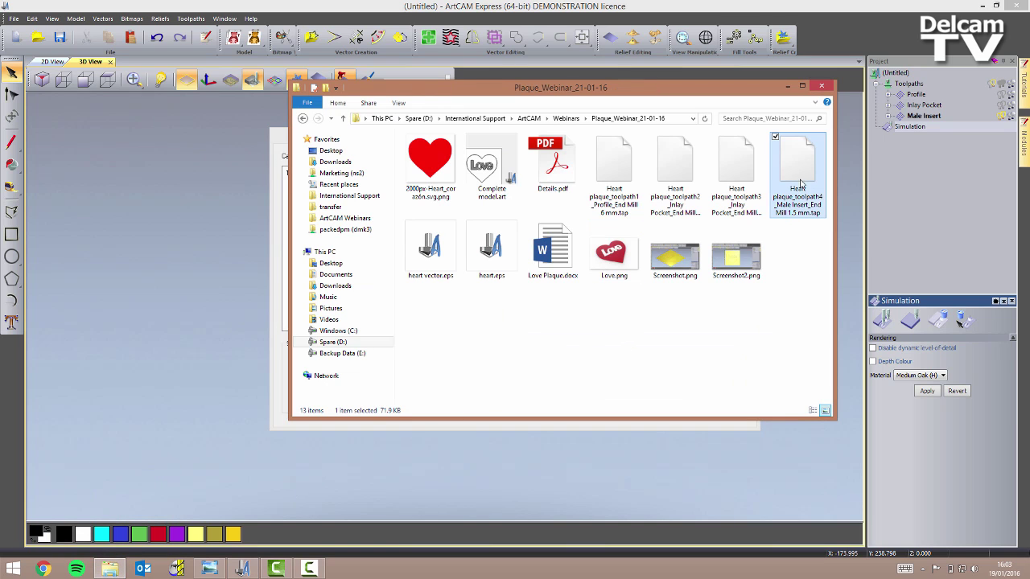
{"action": "left_click", "coordinate": [744, 171], "text": "ctrl"}
{"action": "left_click", "coordinate": [675, 170], "text": "ctrl"}
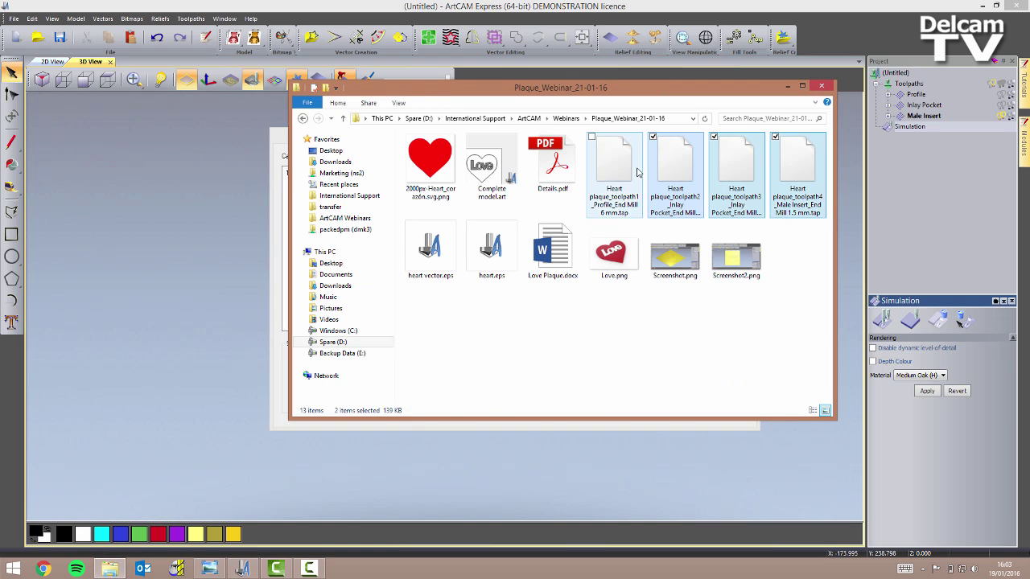
{"action": "left_click", "coordinate": [614, 171], "text": "ctrl"}
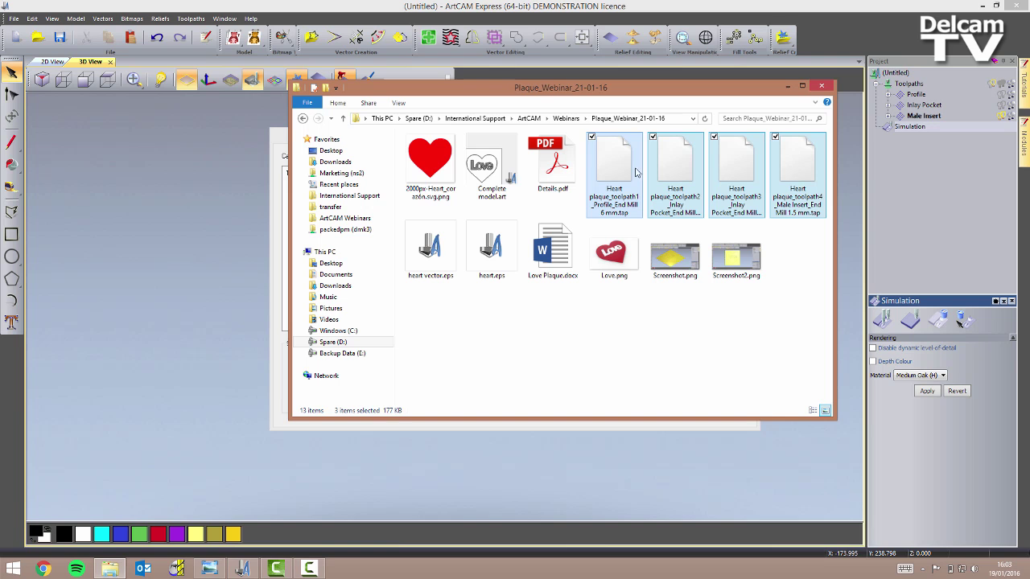
{"action": "right_click", "coordinate": [747, 185]}
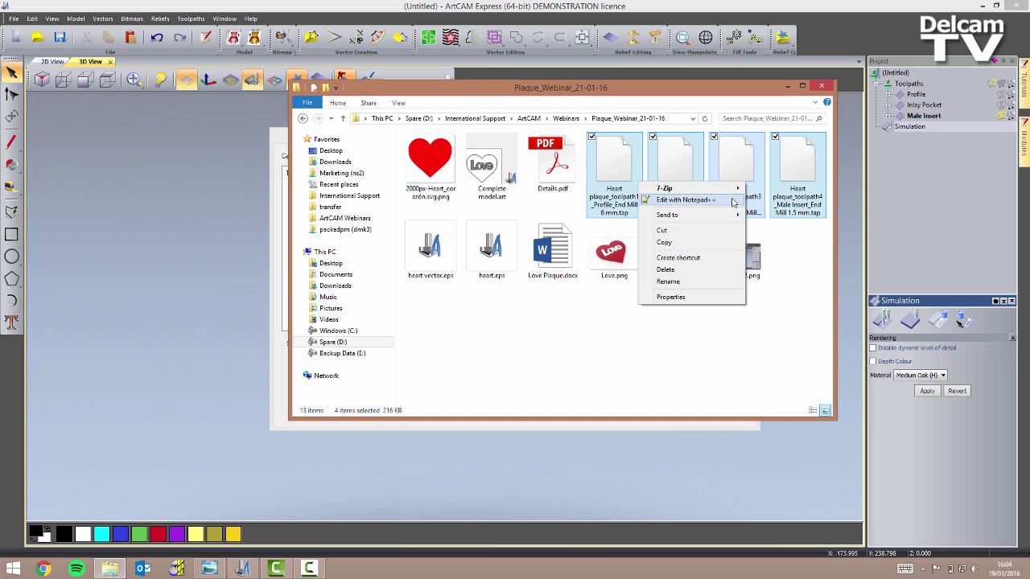
{"action": "left_click", "coordinate": [733, 201]}
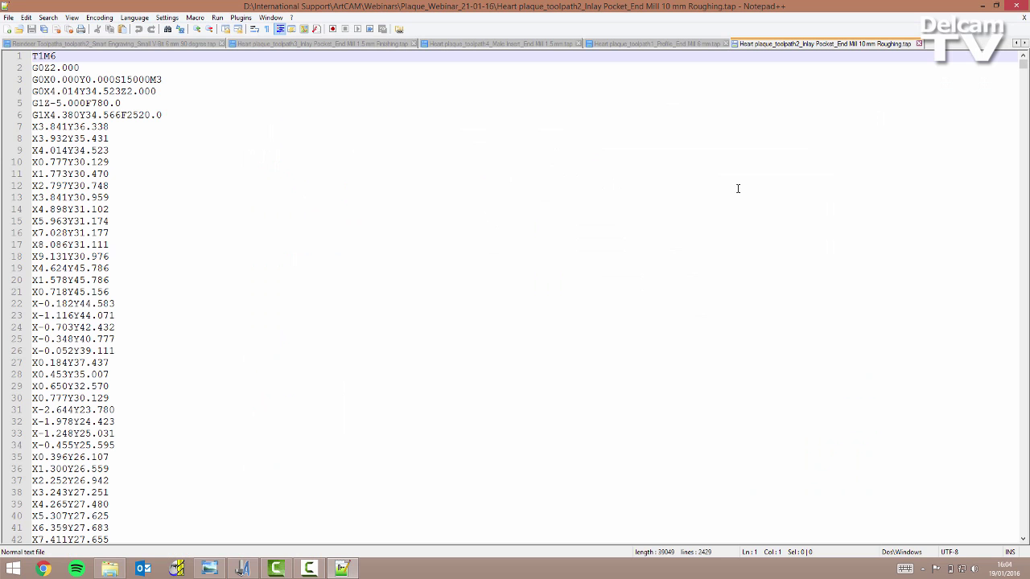
Step: Review the G-code of the inlay pocket, male insert and profile files in turn
{"action": "left_click", "coordinate": [391, 46]}
{"action": "key", "text": "ctrl+Tab"}
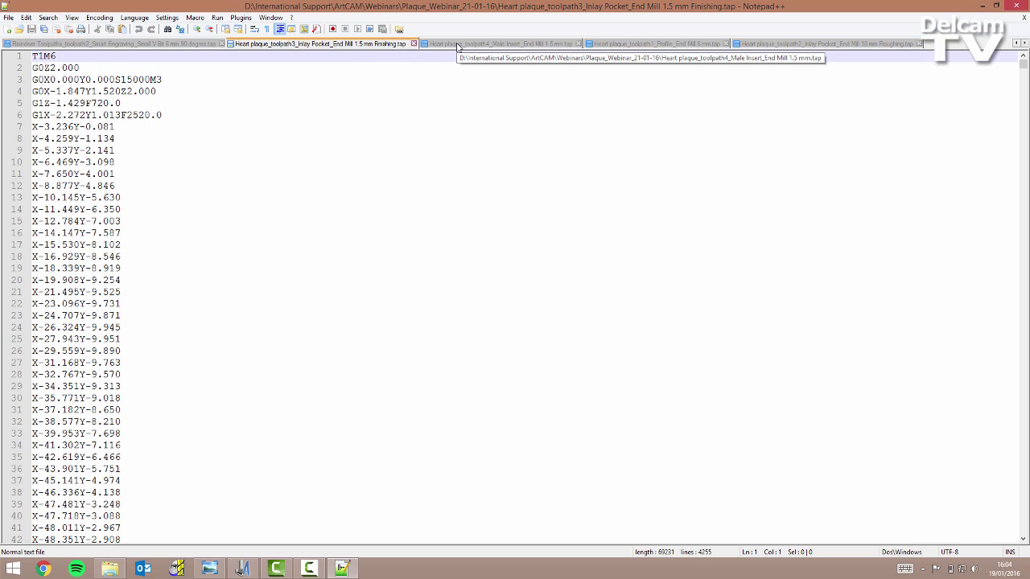
{"action": "key", "text": "ctrl+Tab"}
{"action": "key", "text": "ctrl+Tab"}
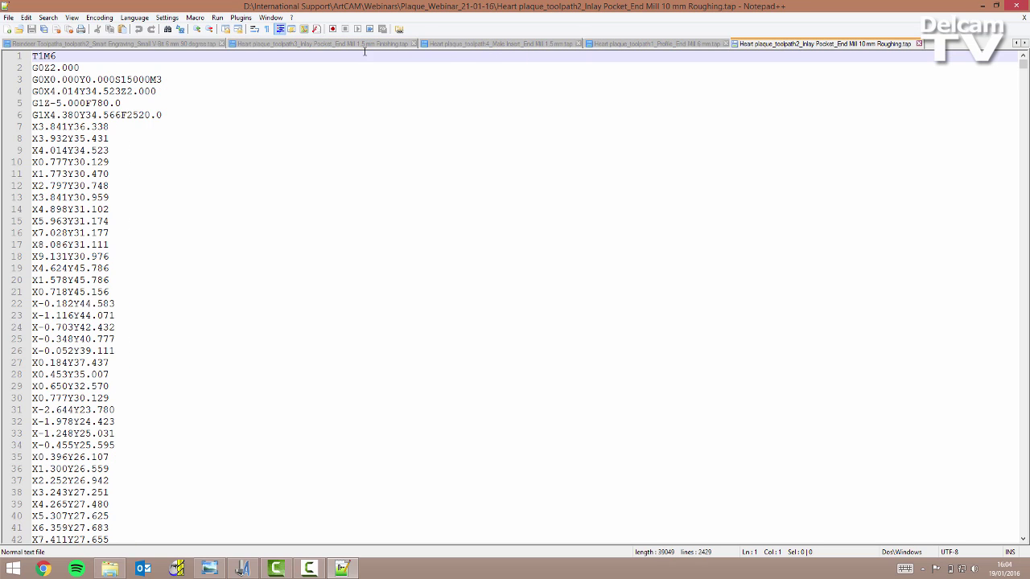
Step: Compare the opening G-code lines of the inlay pocket finishing, male insert, profile and inlay pocket roughing files
{"action": "left_click", "coordinate": [365, 46]}
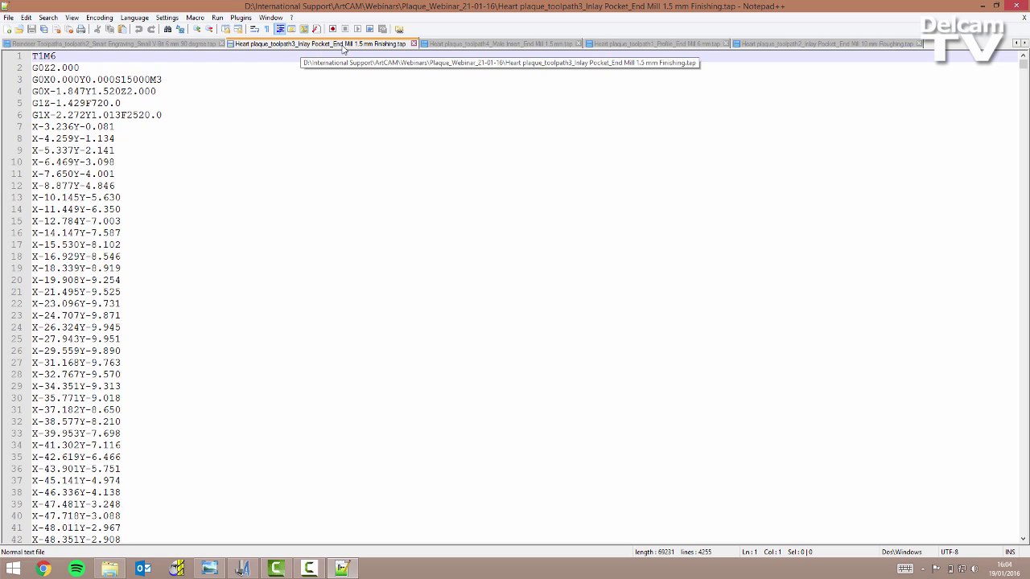
{"action": "left_click", "coordinate": [486, 45]}
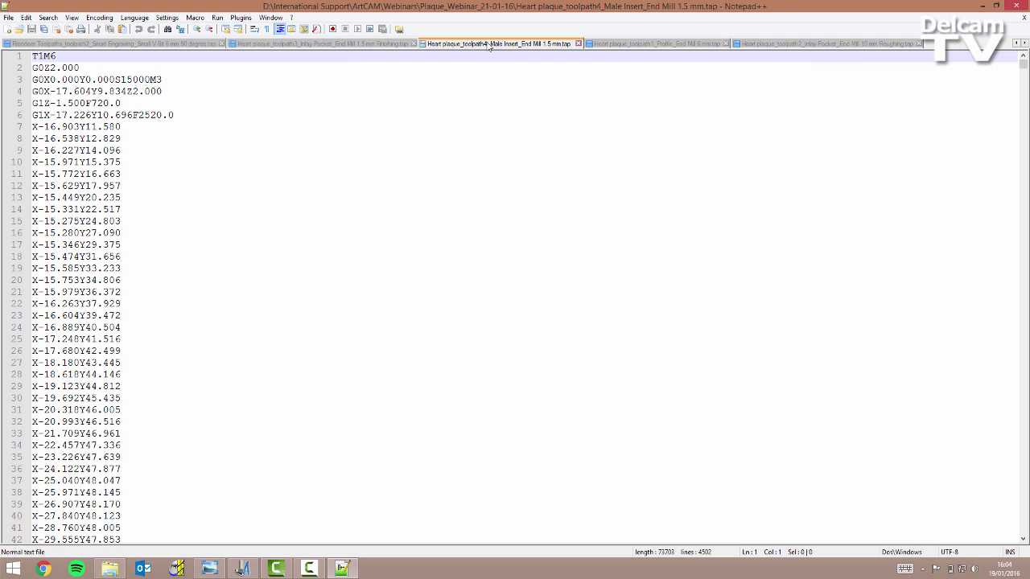
{"action": "left_click", "coordinate": [649, 45]}
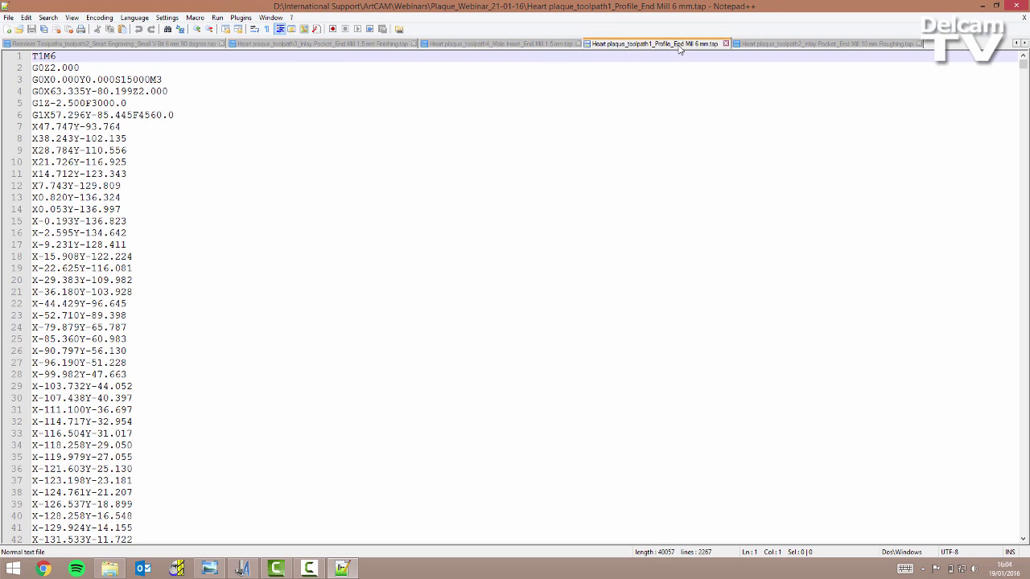
{"action": "left_click", "coordinate": [807, 45]}
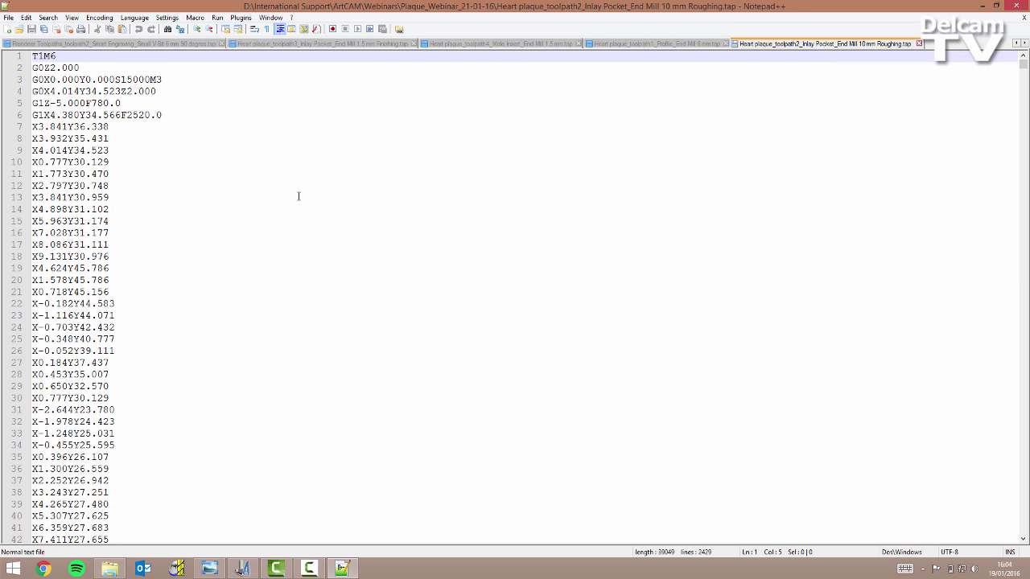
Step: Look through the coordinate lines of the 10 mm inlay pocket roughing G-code and return to the file's start
{"action": "left_click", "coordinate": [179, 206]}
{"action": "scroll", "coordinate": [163, 187], "scroll_direction": "down", "scroll_amount": 20}
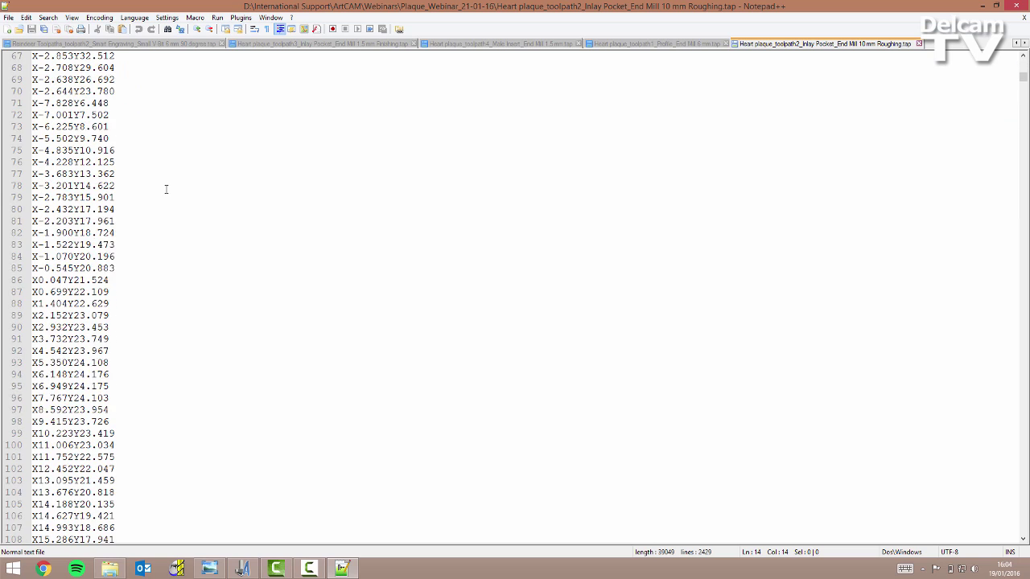
{"action": "scroll", "coordinate": [166, 189], "scroll_direction": "down", "scroll_amount": 8}
{"action": "scroll", "coordinate": [166, 191], "scroll_direction": "up", "scroll_amount": 20}
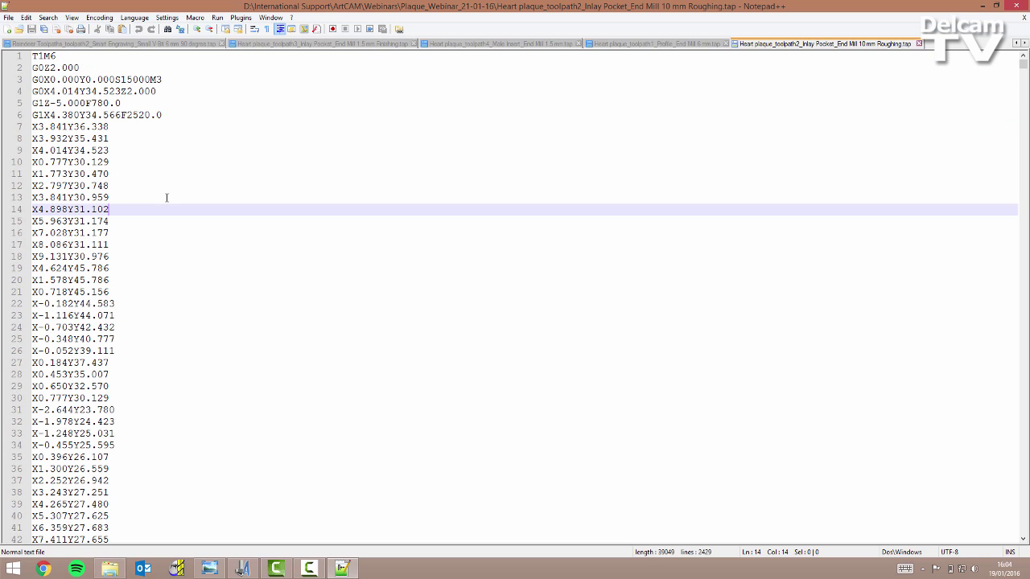
Step: Recheck the inlay pocket finishing G-code, examine the 6 mm end mill profile code further down, and switch away from Notepad++
{"action": "left_click", "coordinate": [454, 43]}
{"action": "left_click", "coordinate": [398, 44]}
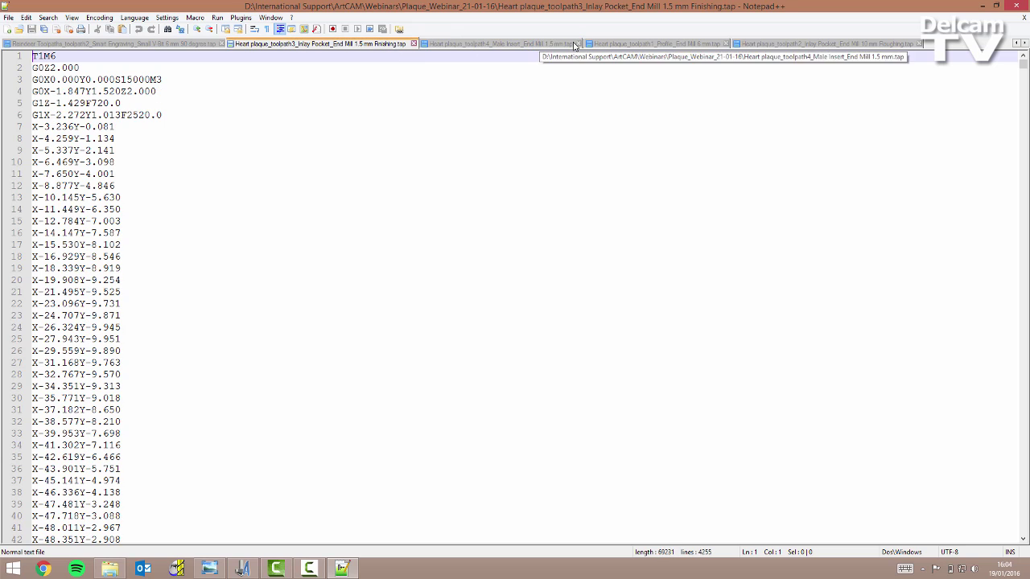
{"action": "left_click", "coordinate": [607, 45]}
{"action": "scroll", "coordinate": [321, 201], "scroll_direction": "down", "scroll_amount": 14}
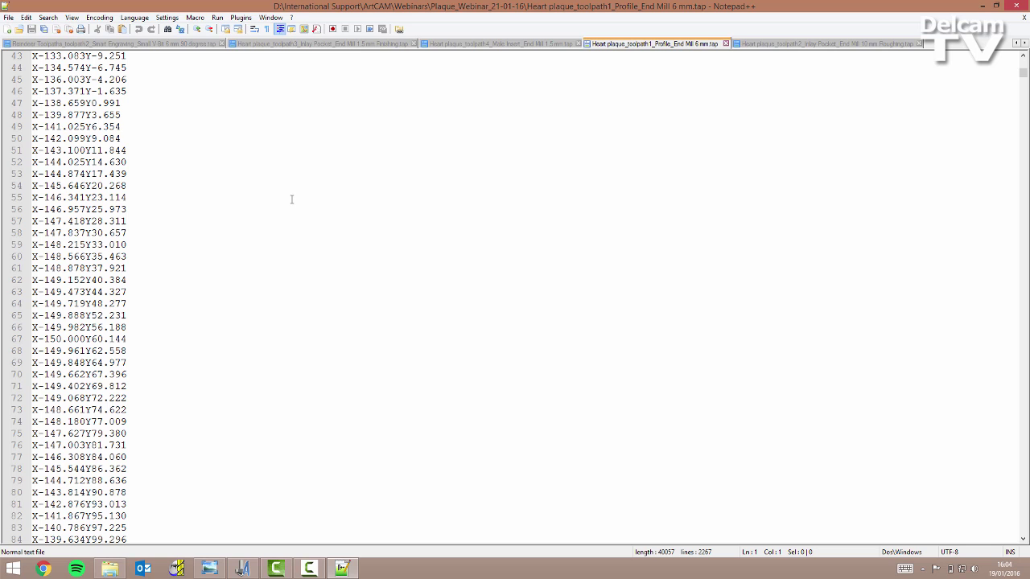
{"action": "left_click", "coordinate": [210, 567]}
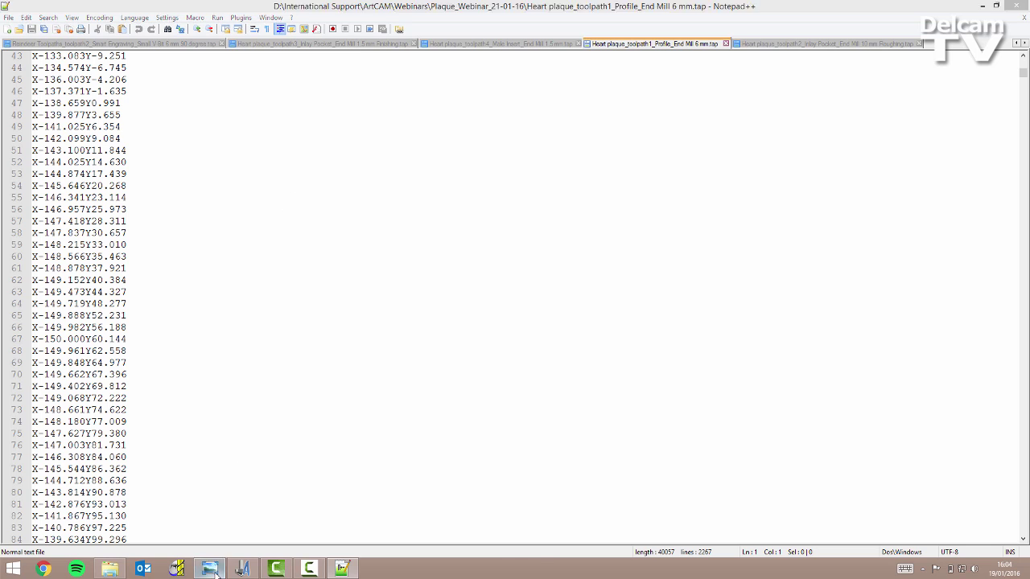